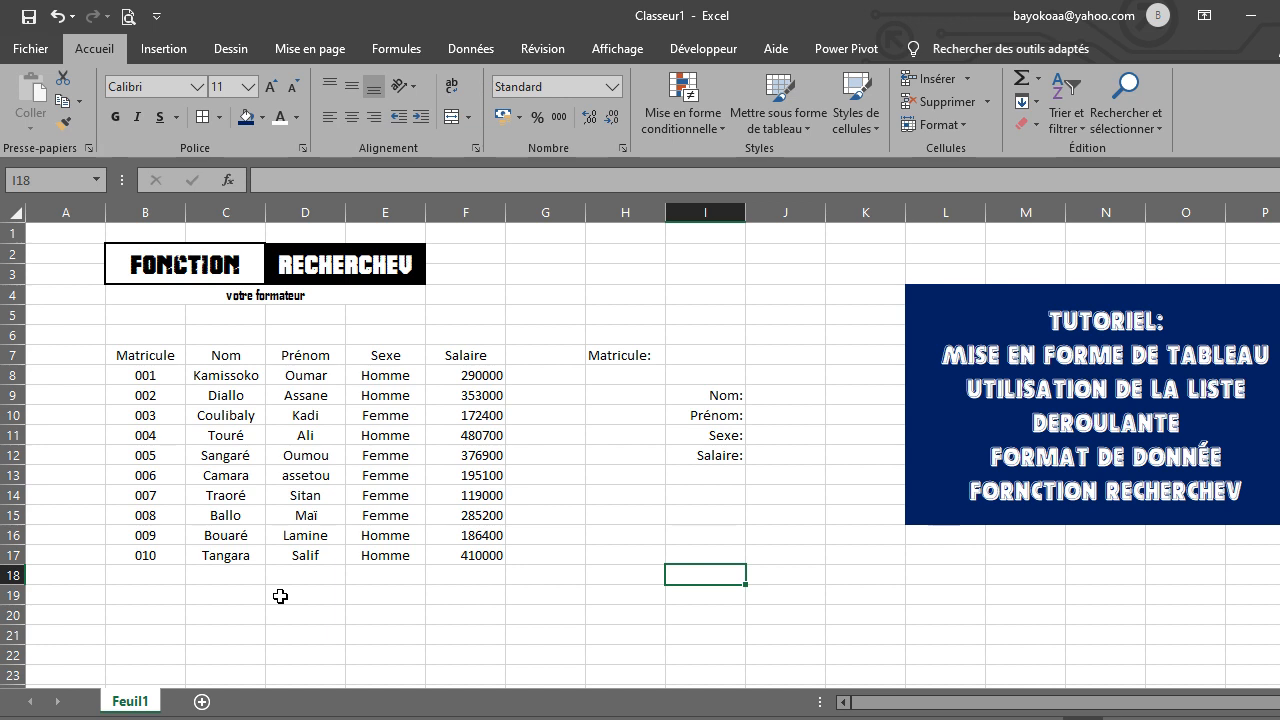
# Step: Format the employee data in B7:F17 as a table with headers, using the light style with a grey header row
pyautogui.click(278, 425)
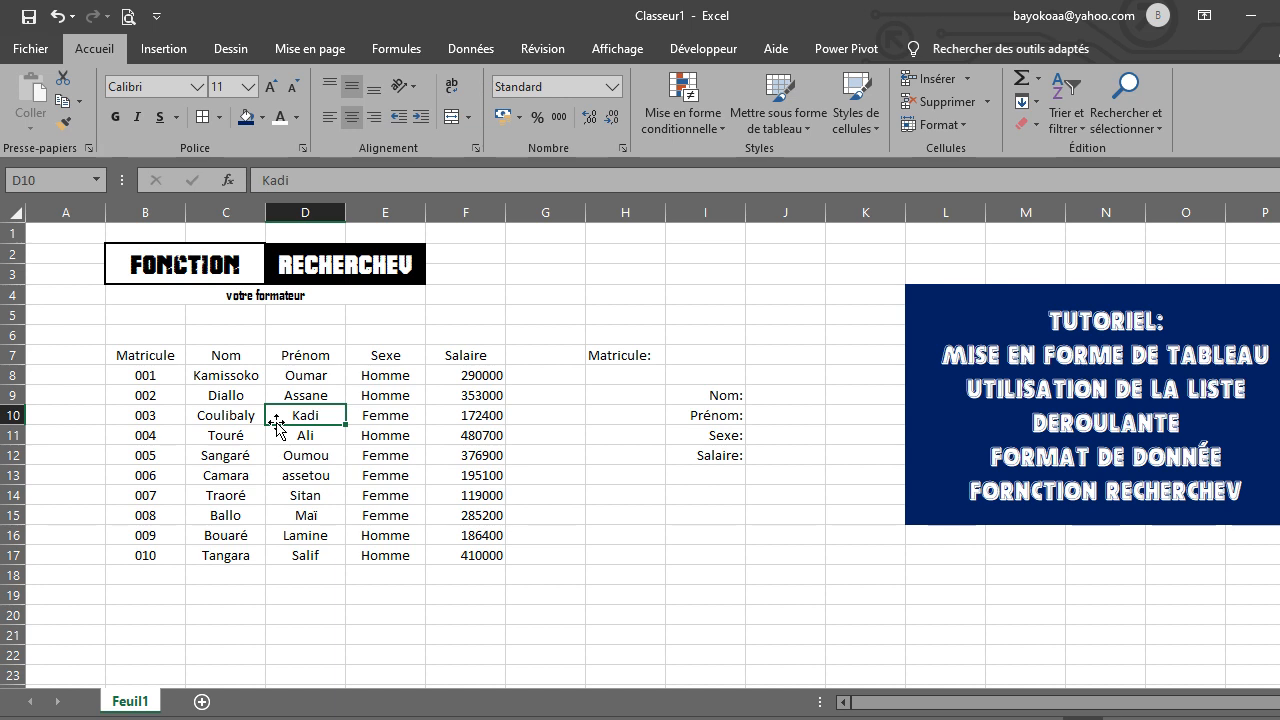
pyautogui.click(857, 126)
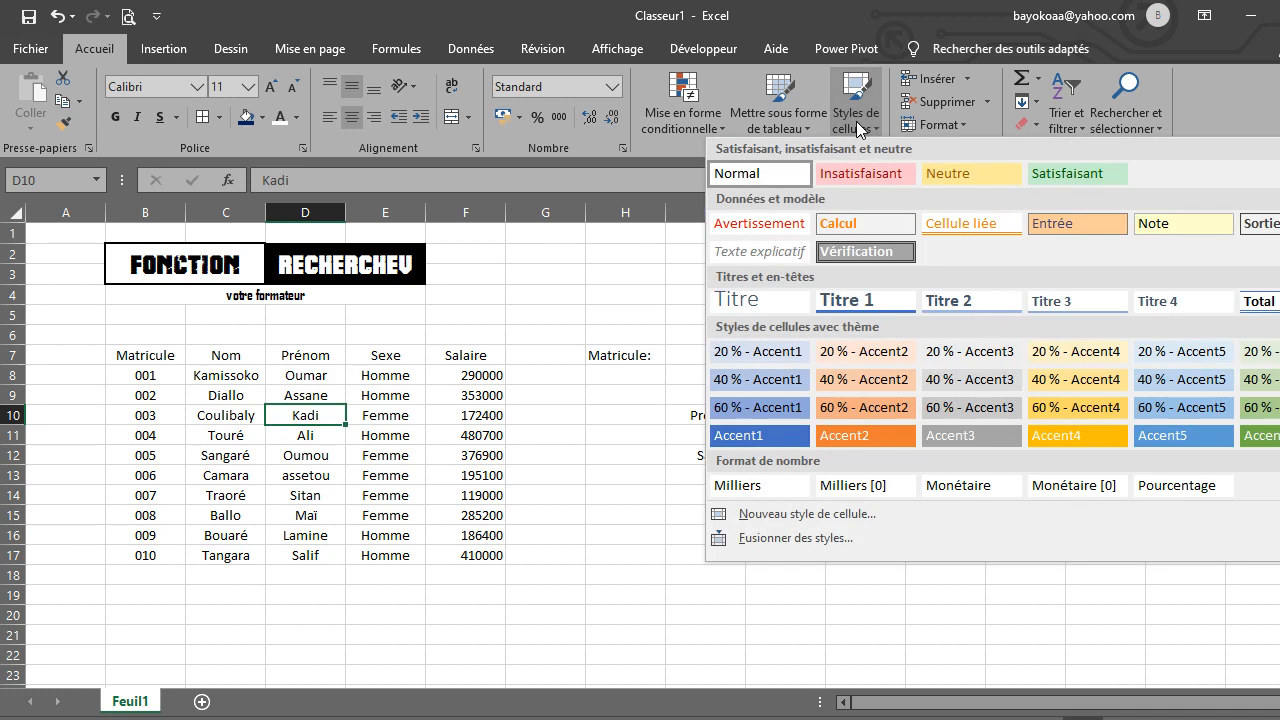
pyautogui.click(793, 121)
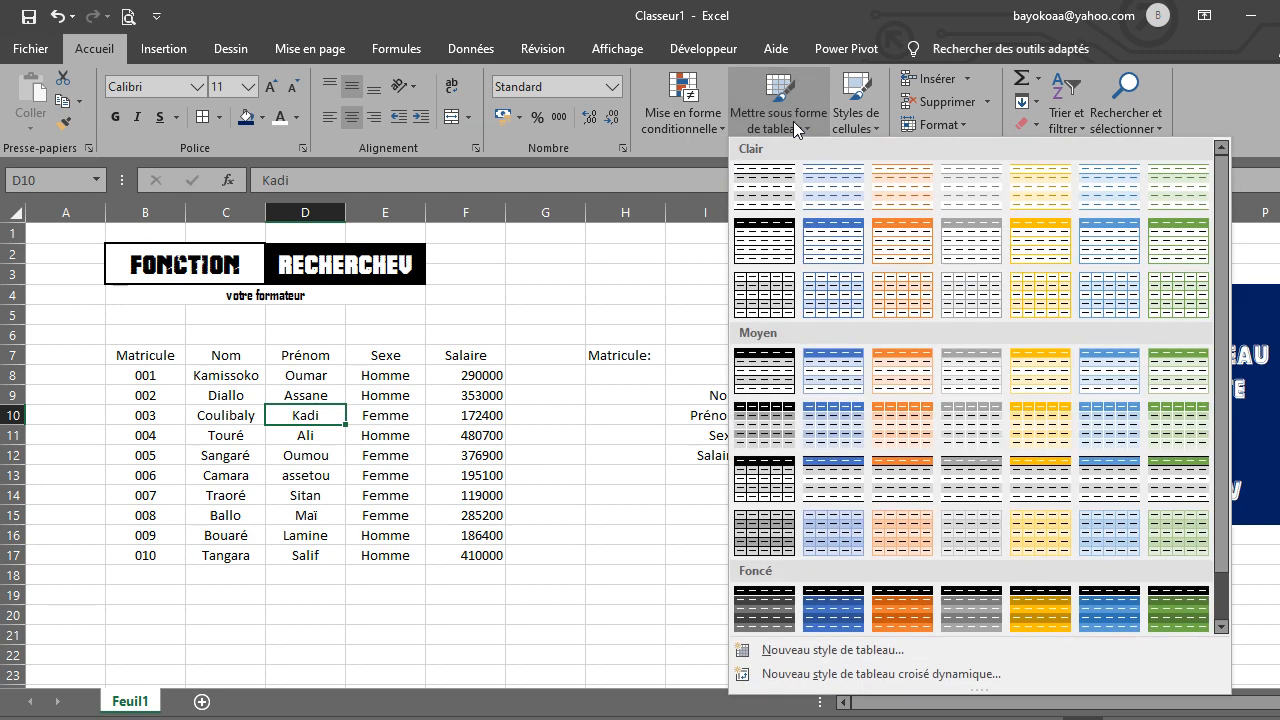
pyautogui.click(979, 250)
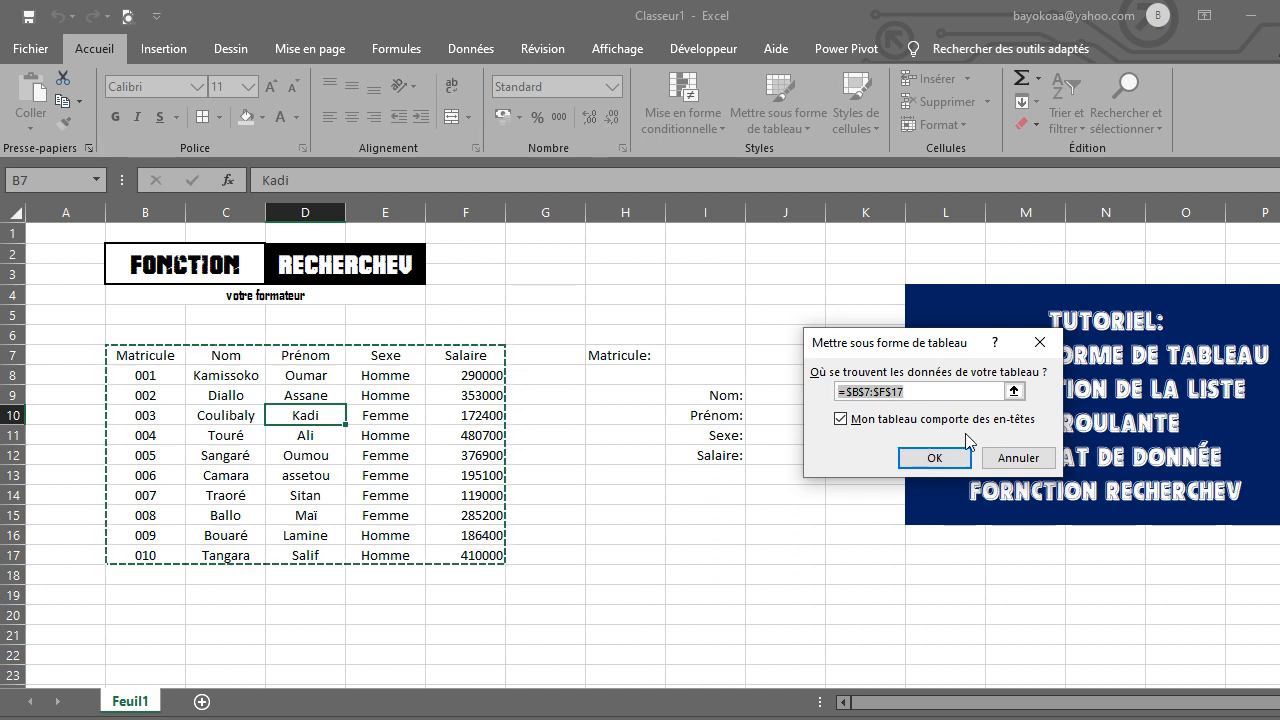
pyautogui.click(940, 460)
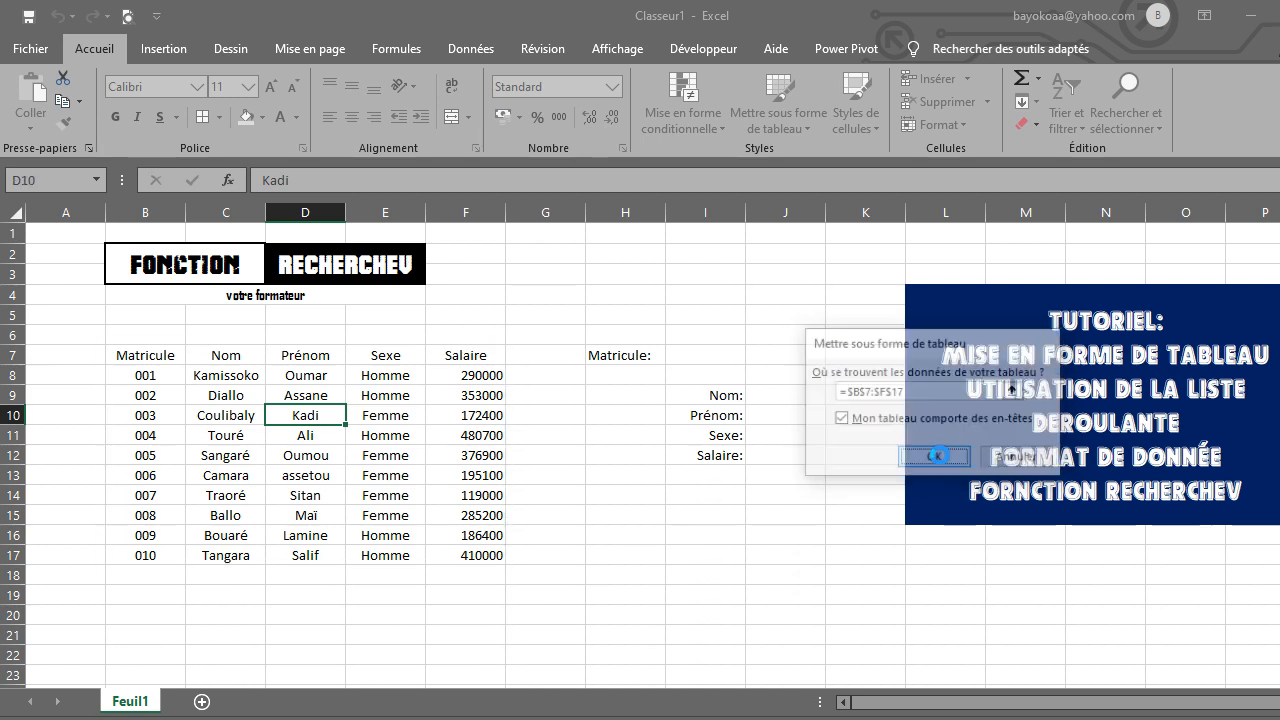
pyautogui.click(645, 544)
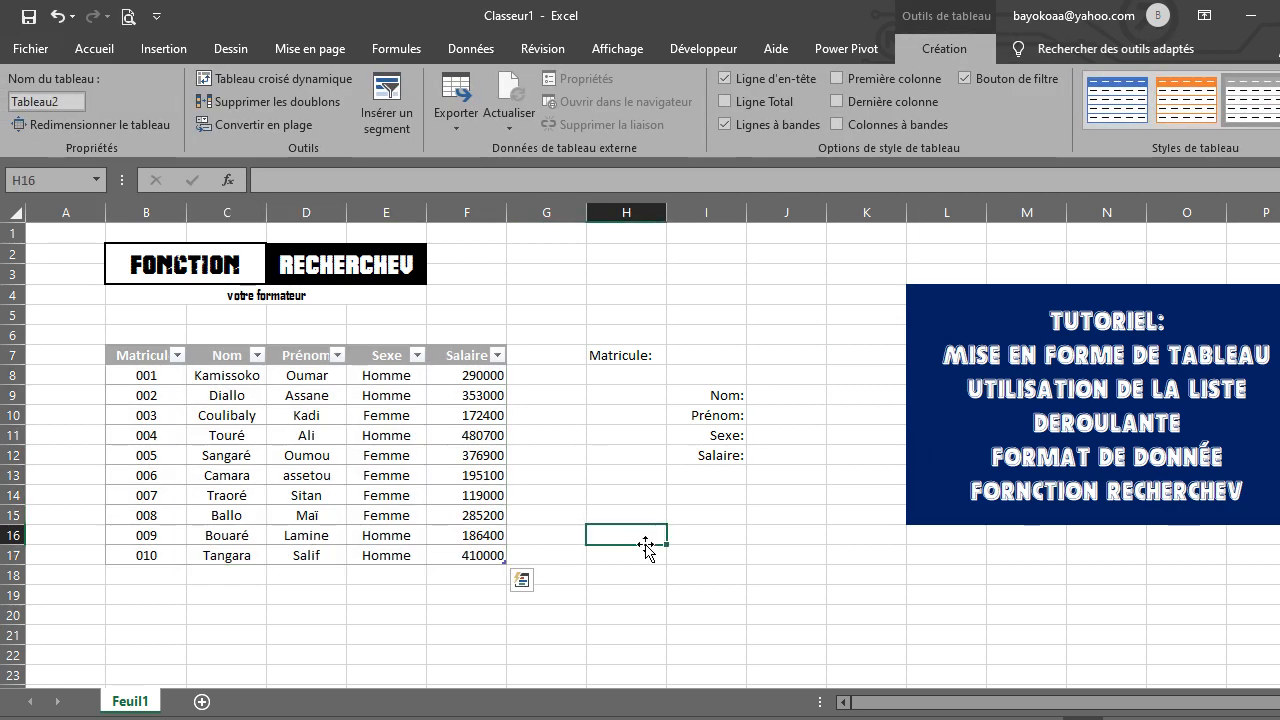
# Step: Apply the Satisfaisant cell style to the data cells of the Matricule, Prénom and Salaire columns
pyautogui.click(318, 421)
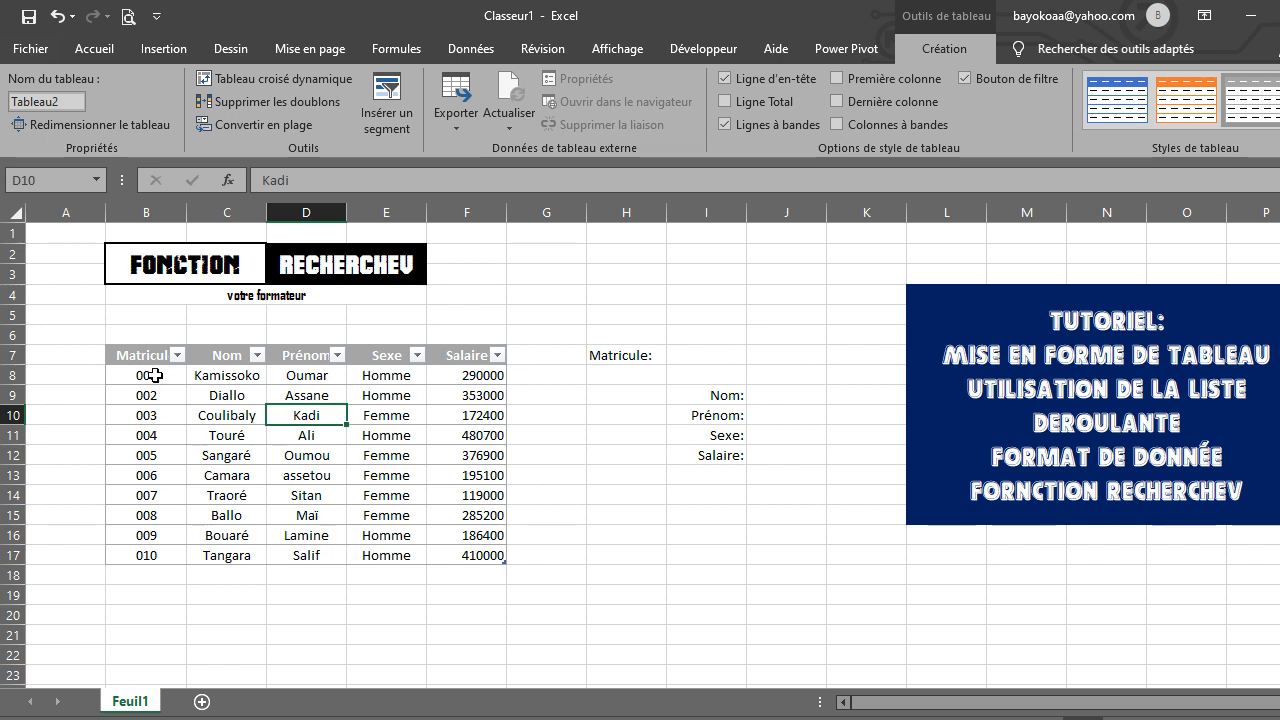
pyautogui.moveTo(155, 375); pyautogui.dragTo(157, 552)
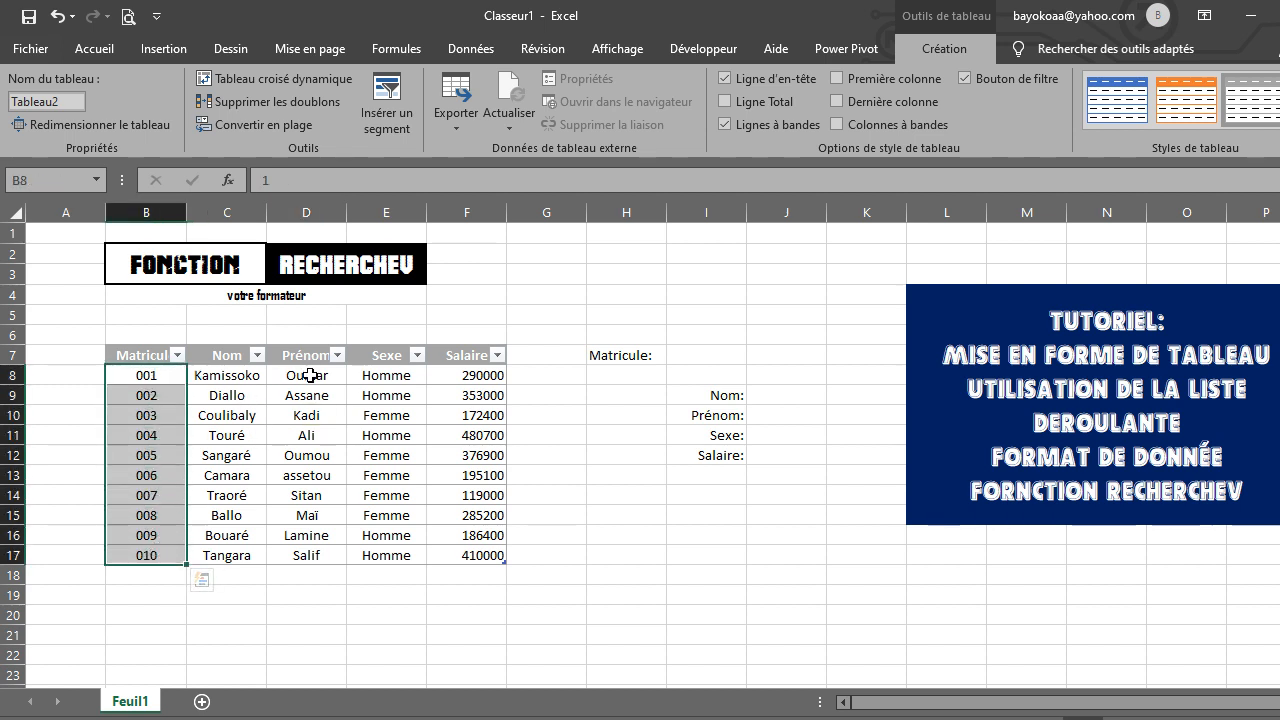
pyautogui.moveTo(310, 375); pyautogui.dragTo(332, 553)
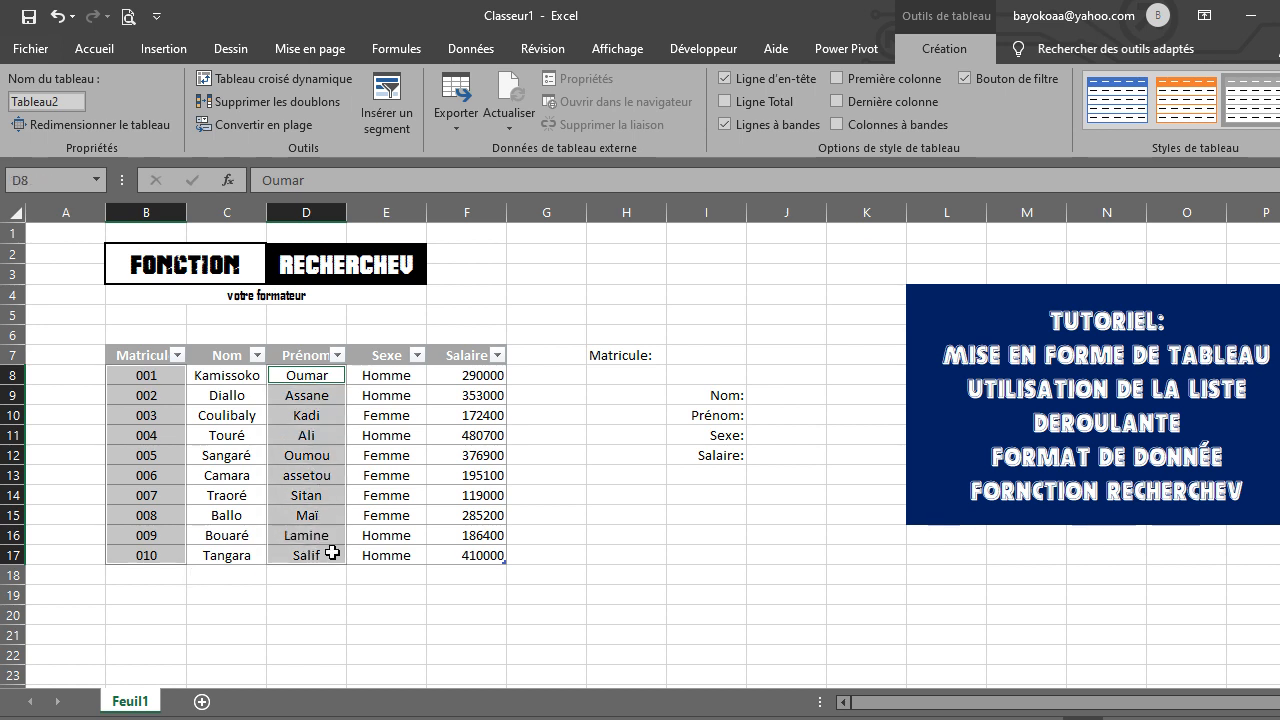
pyautogui.moveTo(476, 378); pyautogui.dragTo(481, 552)
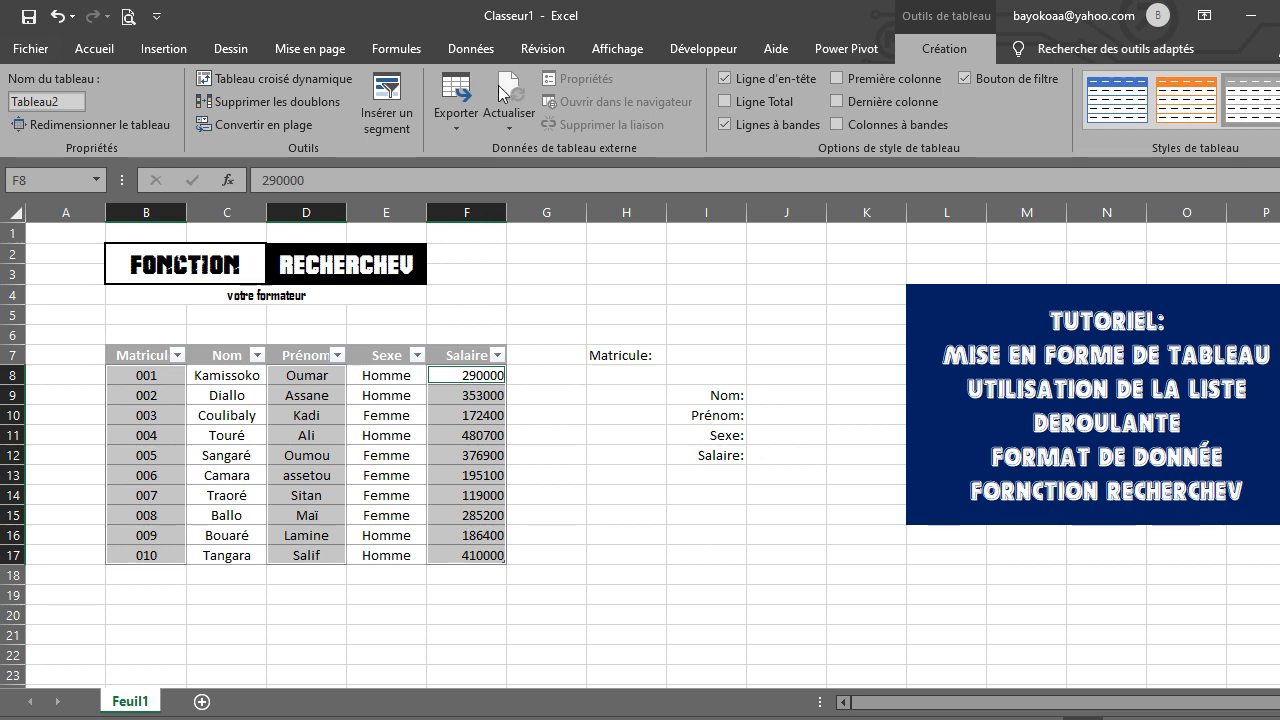
pyautogui.click(94, 48)
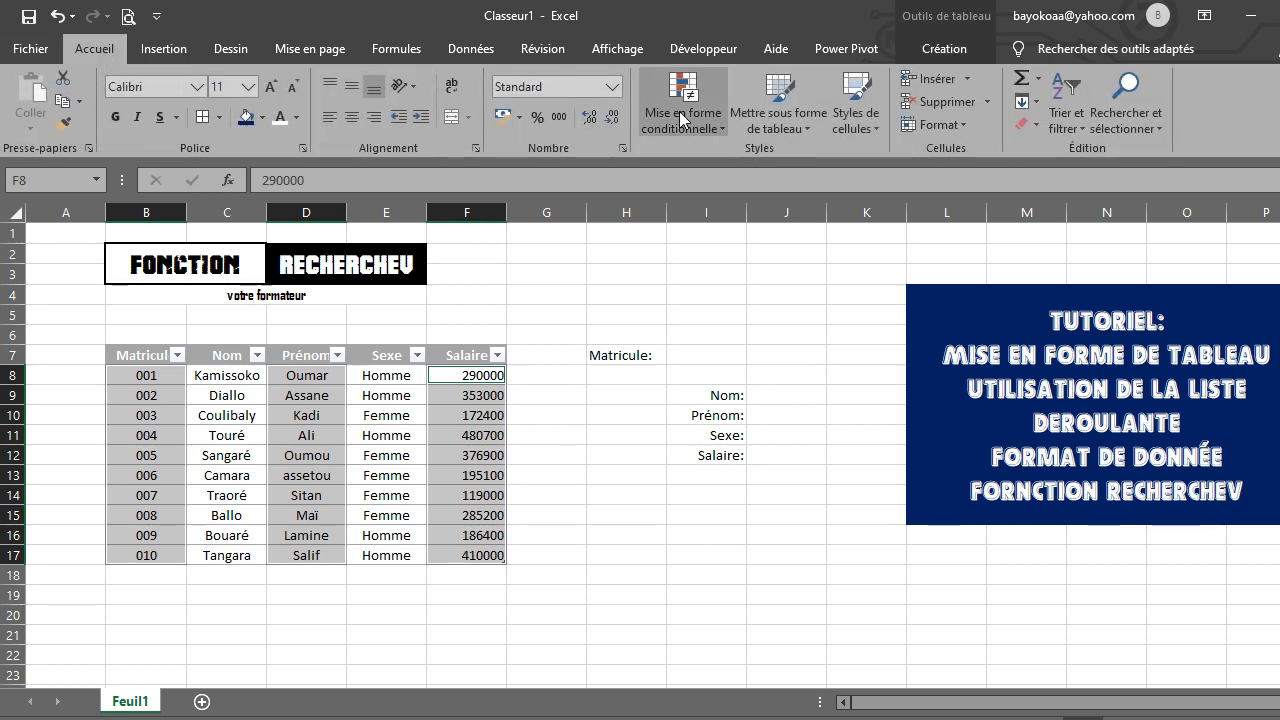
pyautogui.click(871, 129)
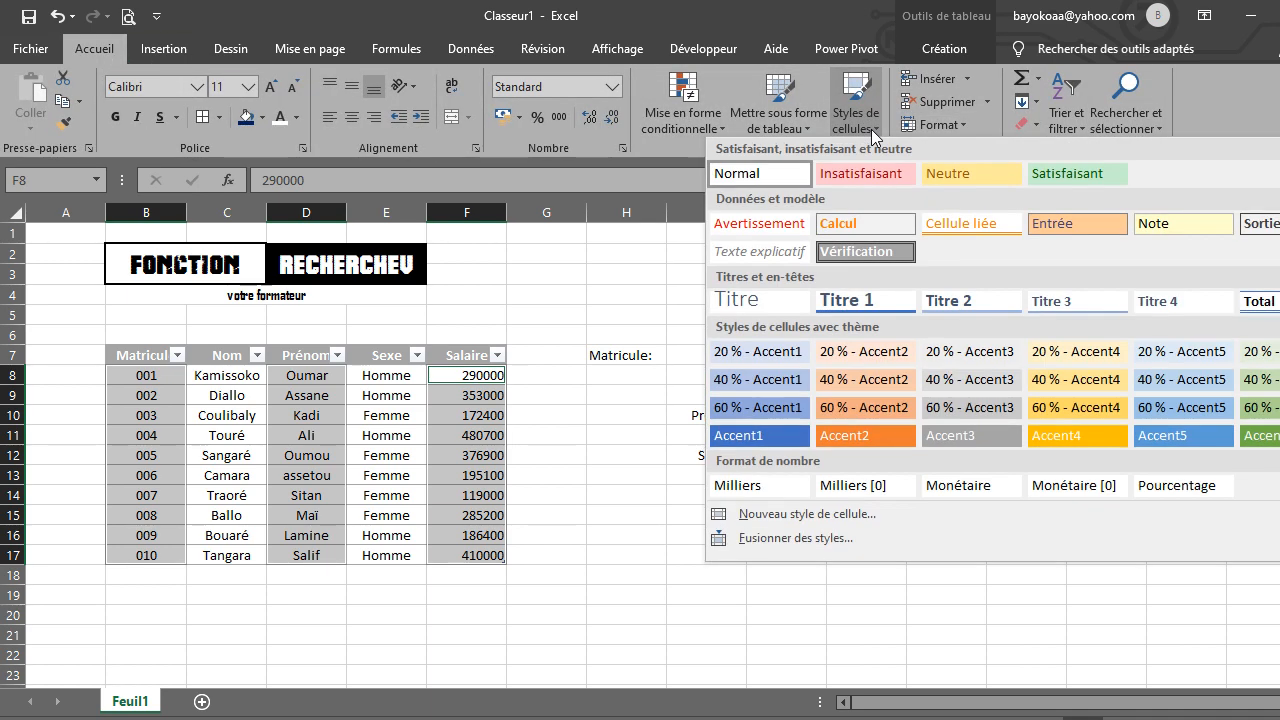
pyautogui.click(1055, 180)
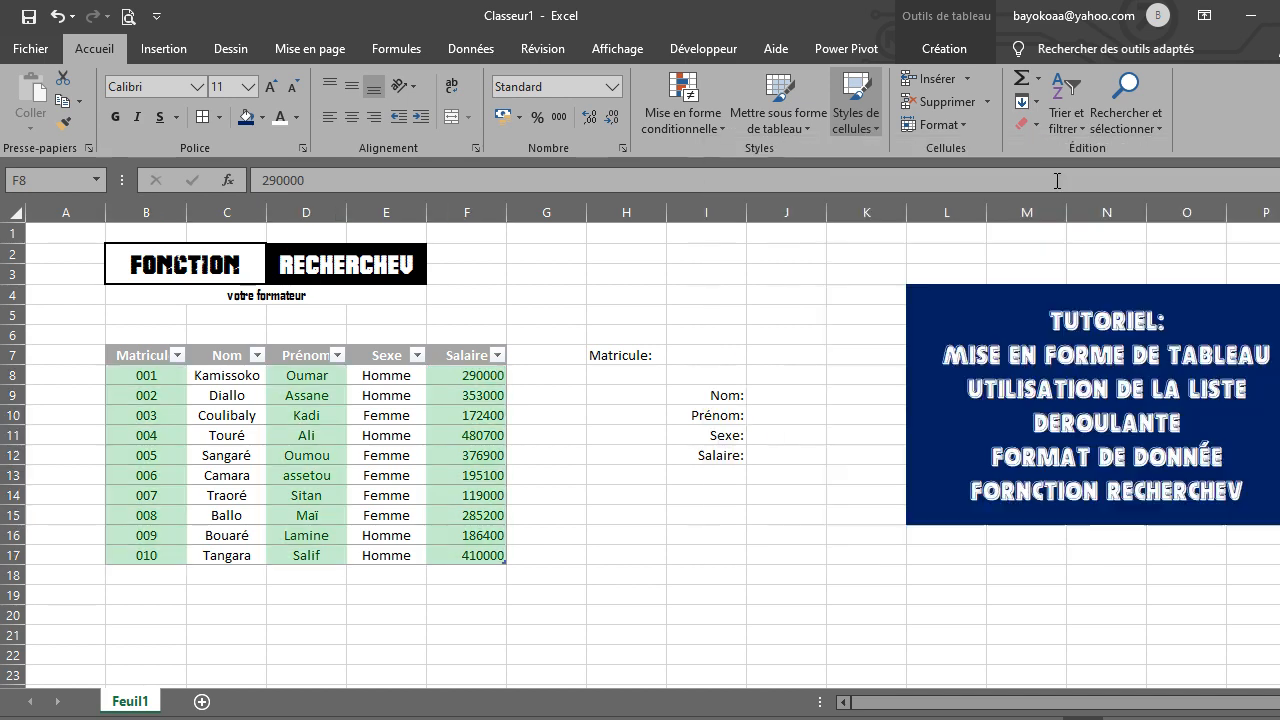
pyautogui.click(626, 559)
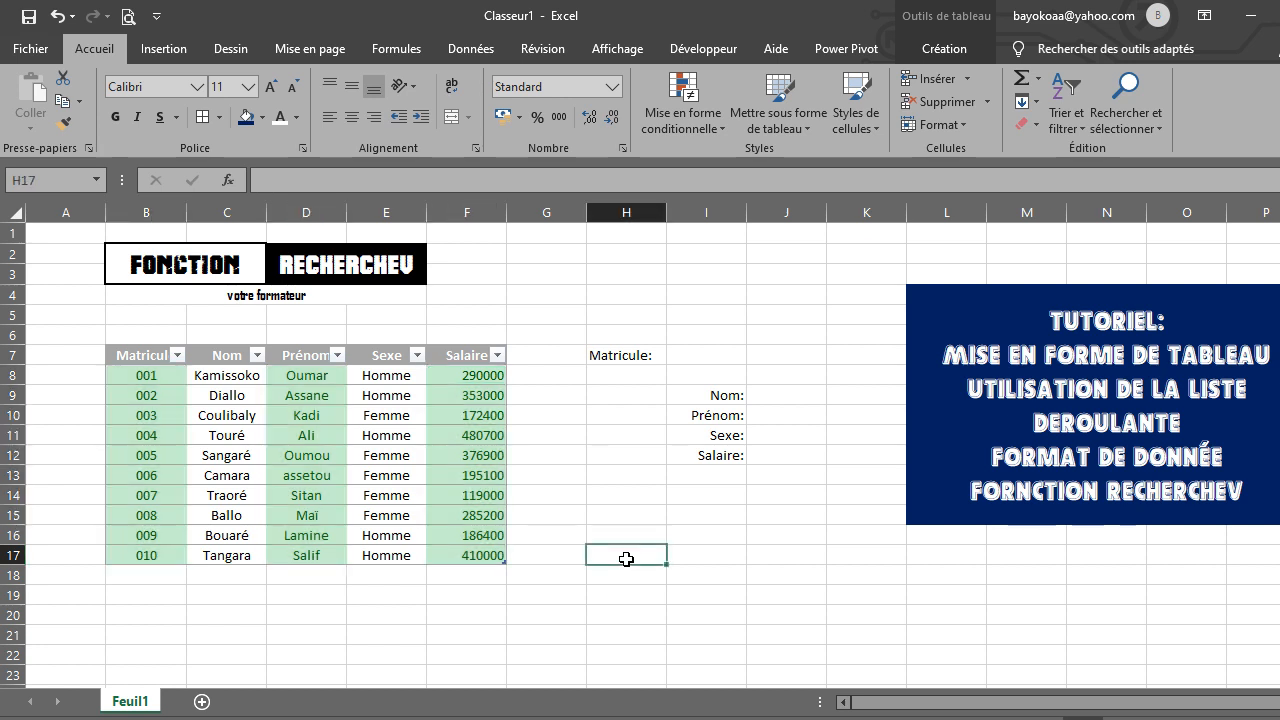
# Step: Right-align the Matricule label in H7 and give it the Accent3 cell style
pyautogui.click(634, 354)
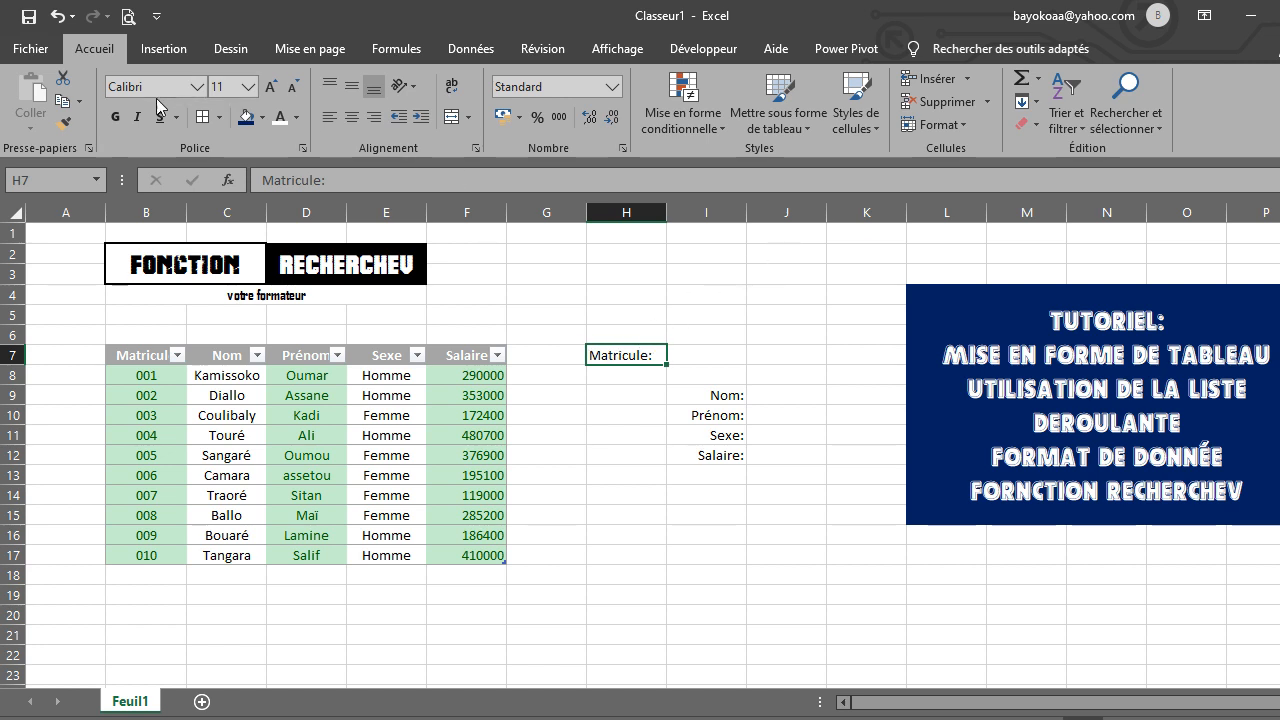
pyautogui.click(373, 117)
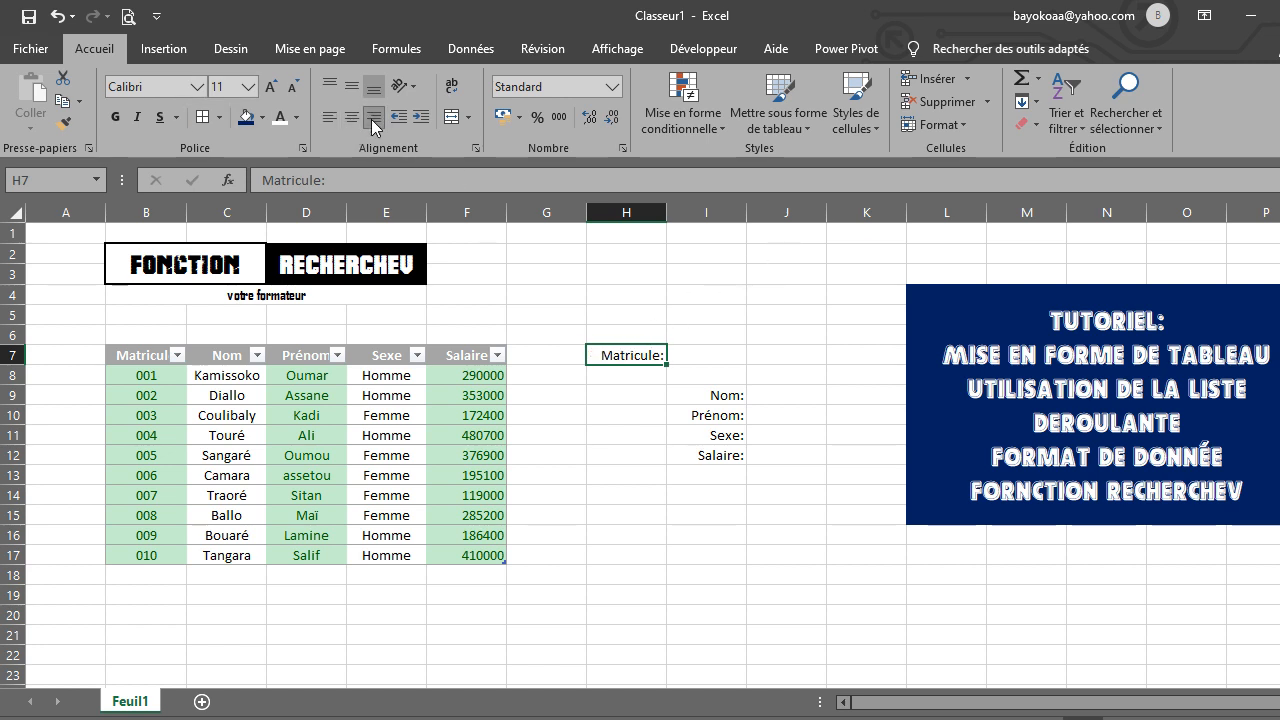
pyautogui.click(866, 121)
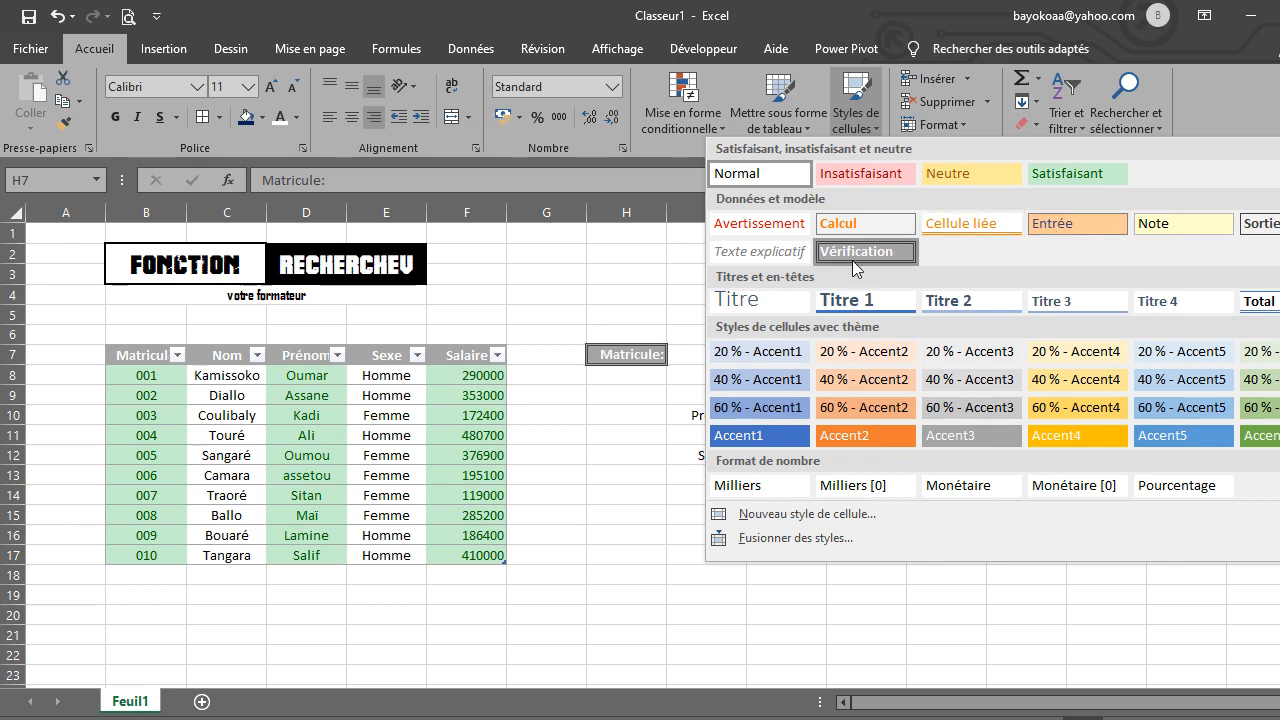
pyautogui.click(966, 440)
# Step: Apply the Calcul cell style to the empty input cell I7 beside the Matricule label
pyautogui.click(693, 352)
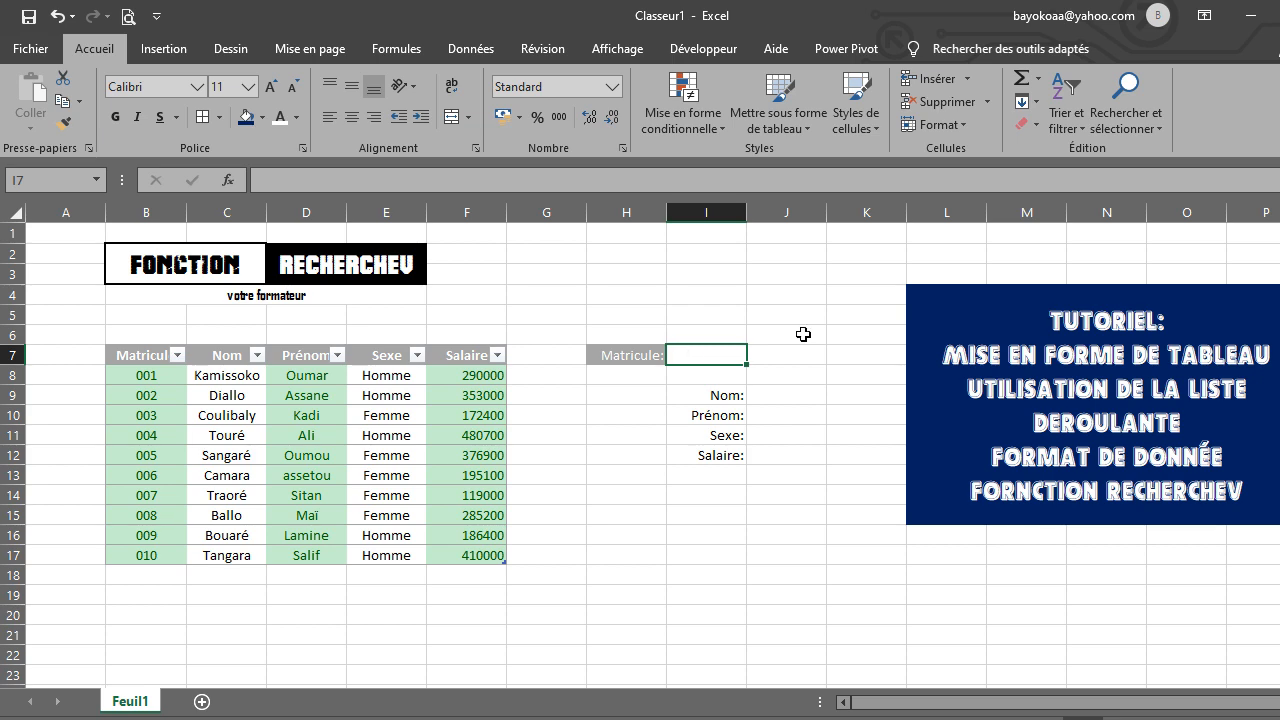
pyautogui.click(874, 132)
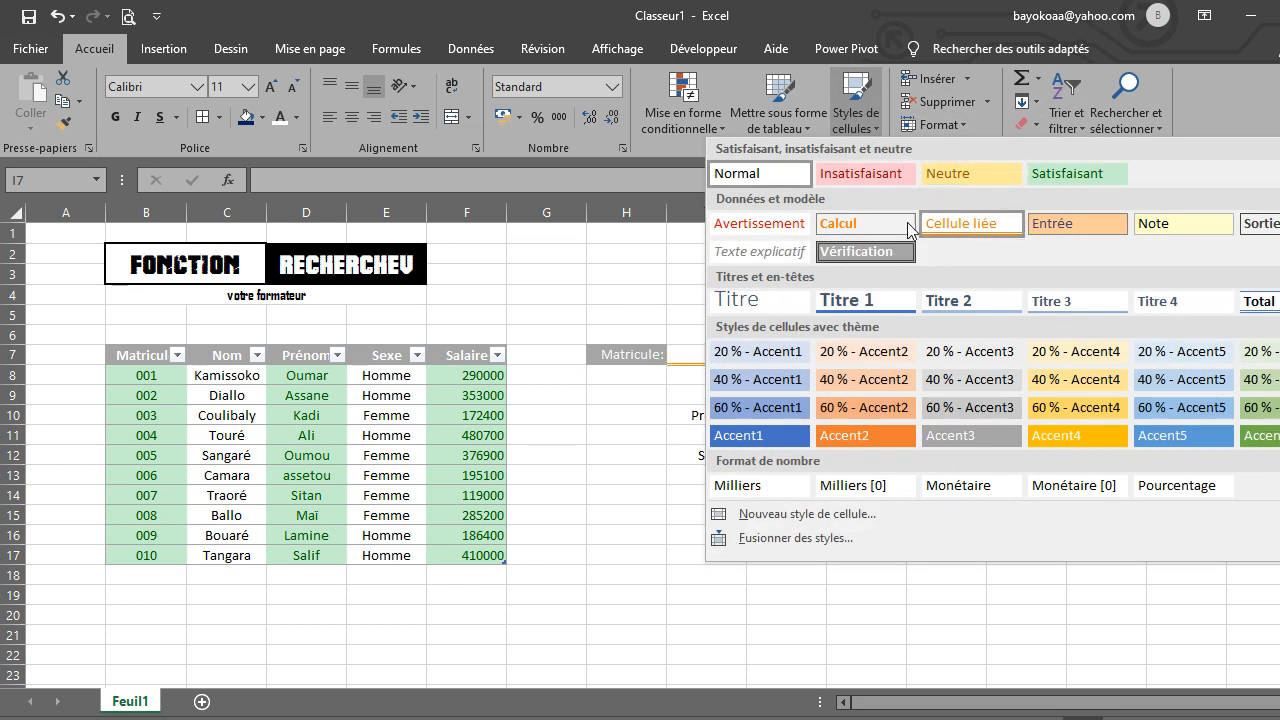
pyautogui.click(866, 224)
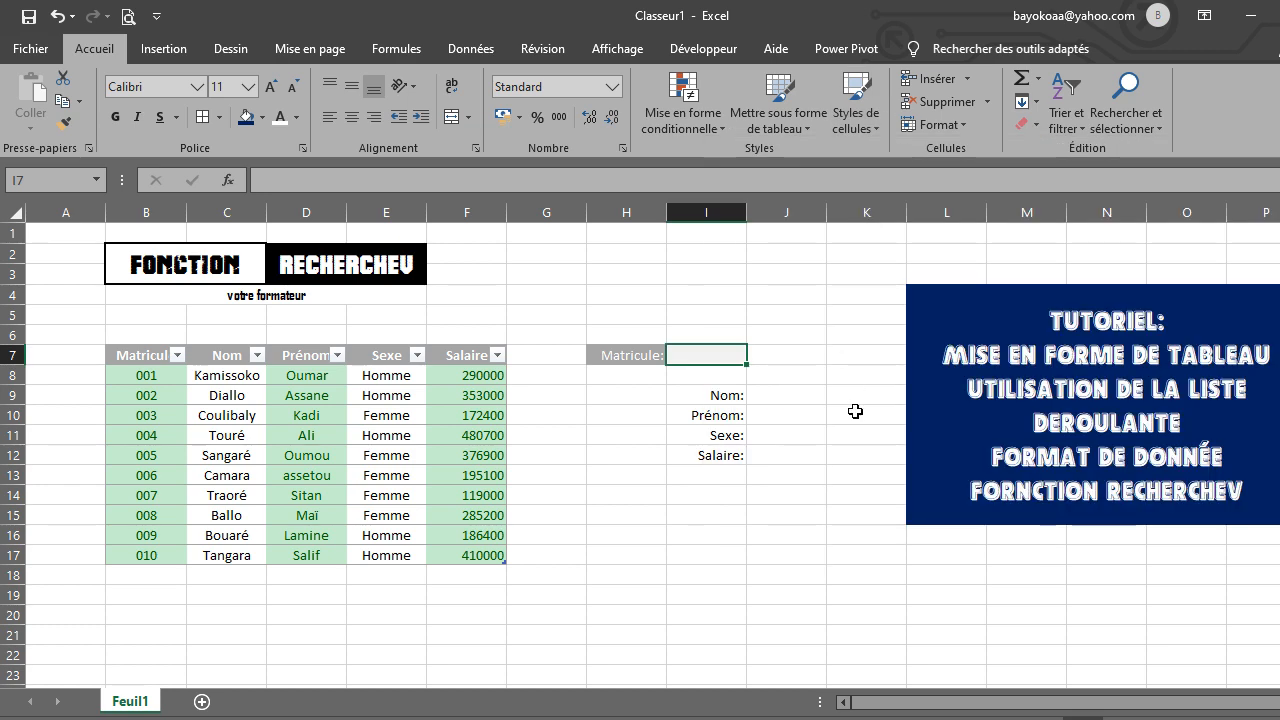
# Step: Copy the formatting of the Matricule label in H7 onto the Nom, Prénom, Sexe and Salaire labels in I9:I12
pyautogui.moveTo(717, 395); pyautogui.dragTo(720, 455)
pyautogui.click(622, 352)
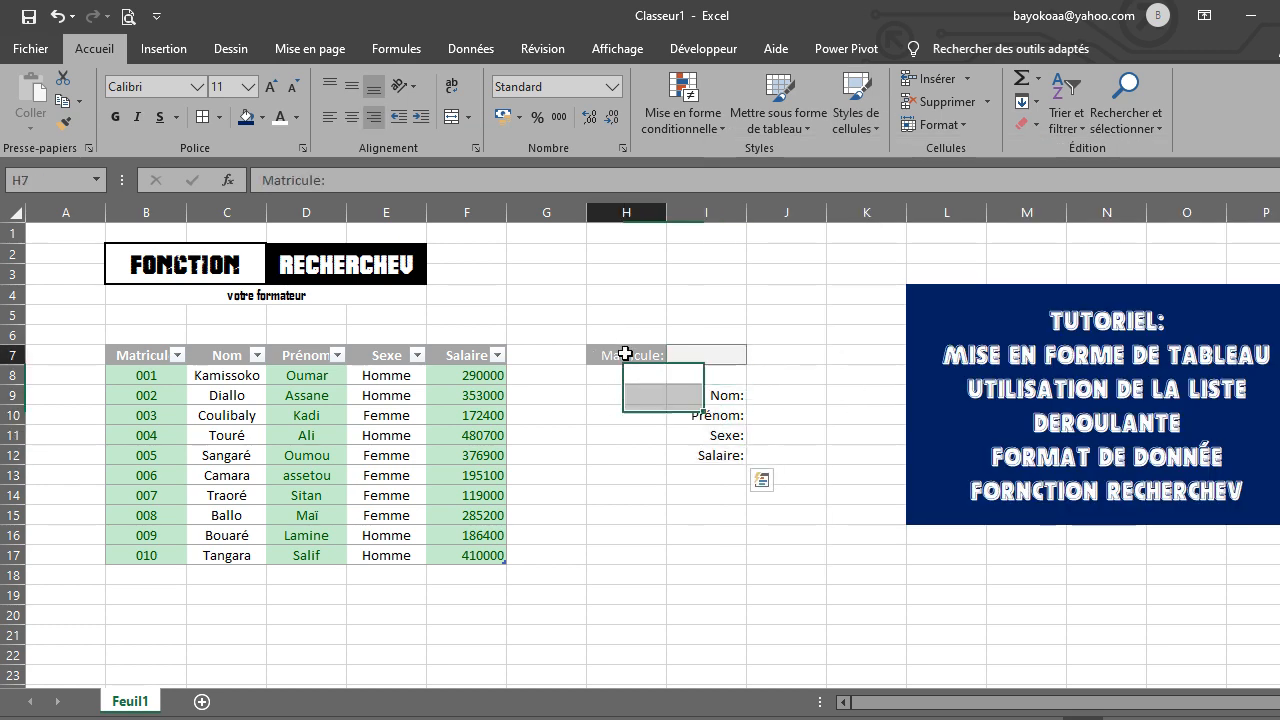
pyautogui.click(60, 124)
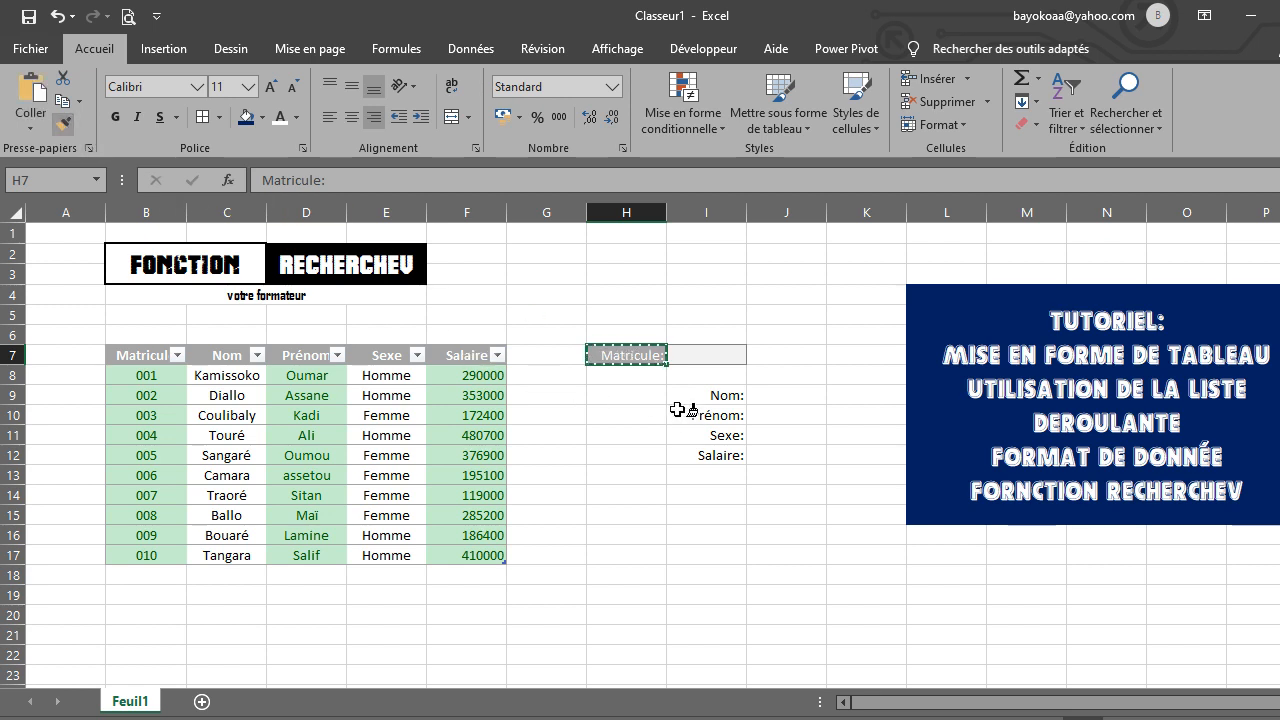
pyautogui.moveTo(720, 395); pyautogui.dragTo(727, 445)
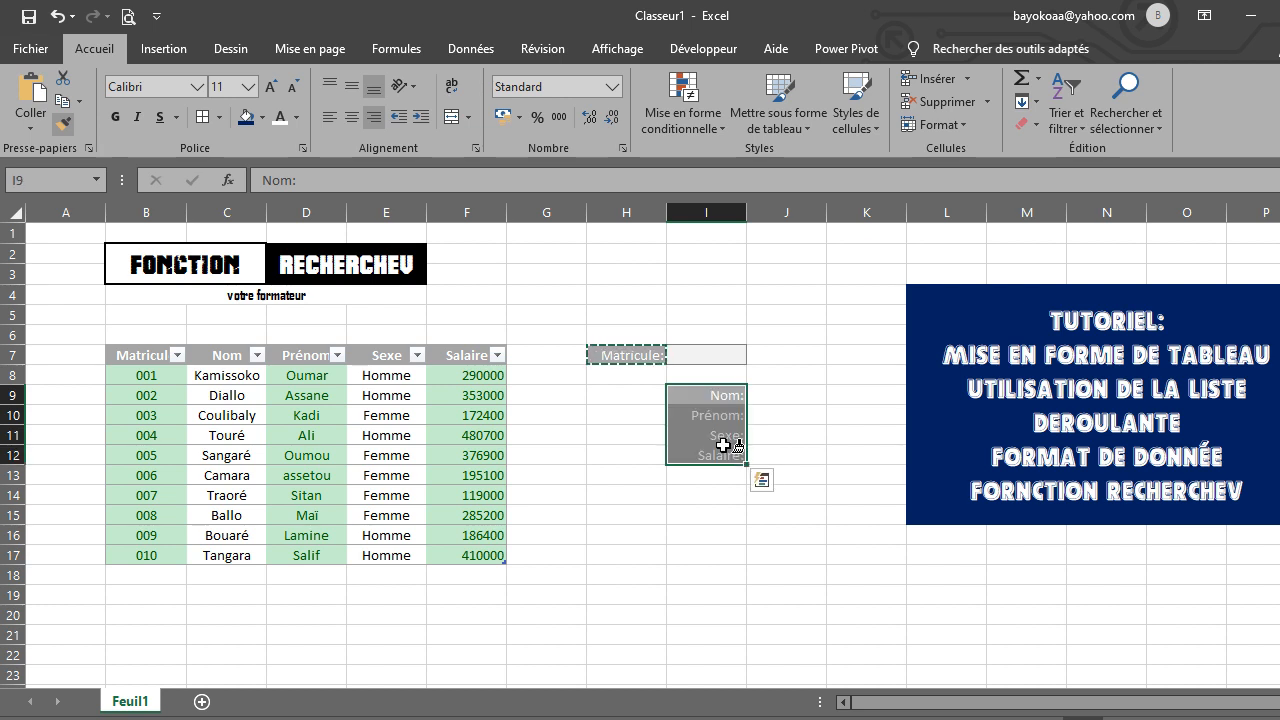
pyautogui.click(65, 126)
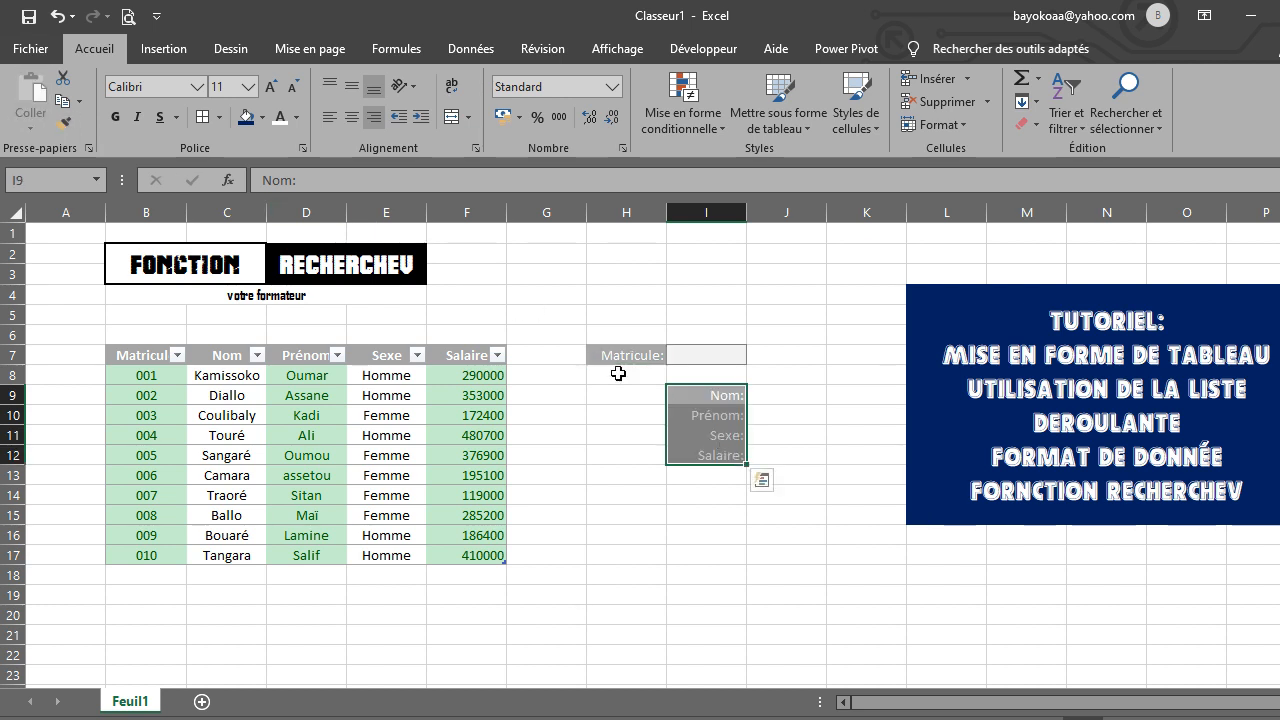
# Step: Apply the Calcul cell style to the result cells J9:J12 and widen column J slightly
pyautogui.moveTo(795, 397); pyautogui.dragTo(800, 451)
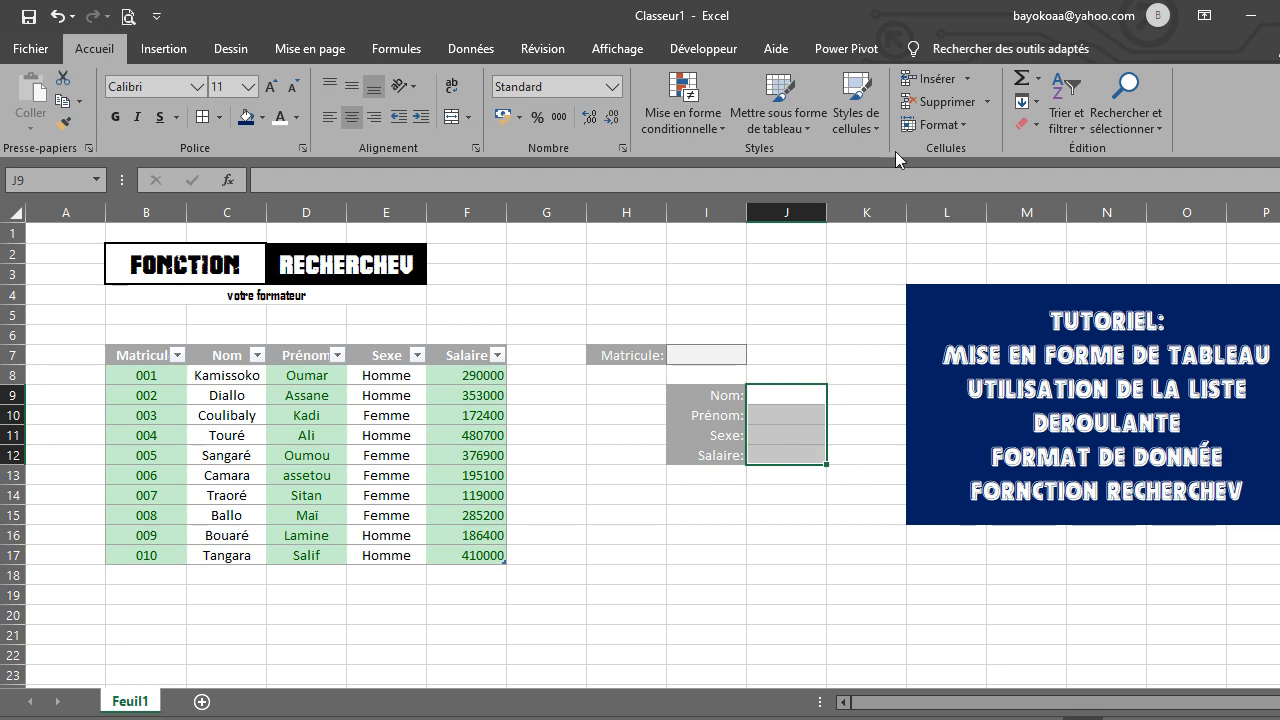
pyautogui.click(876, 128)
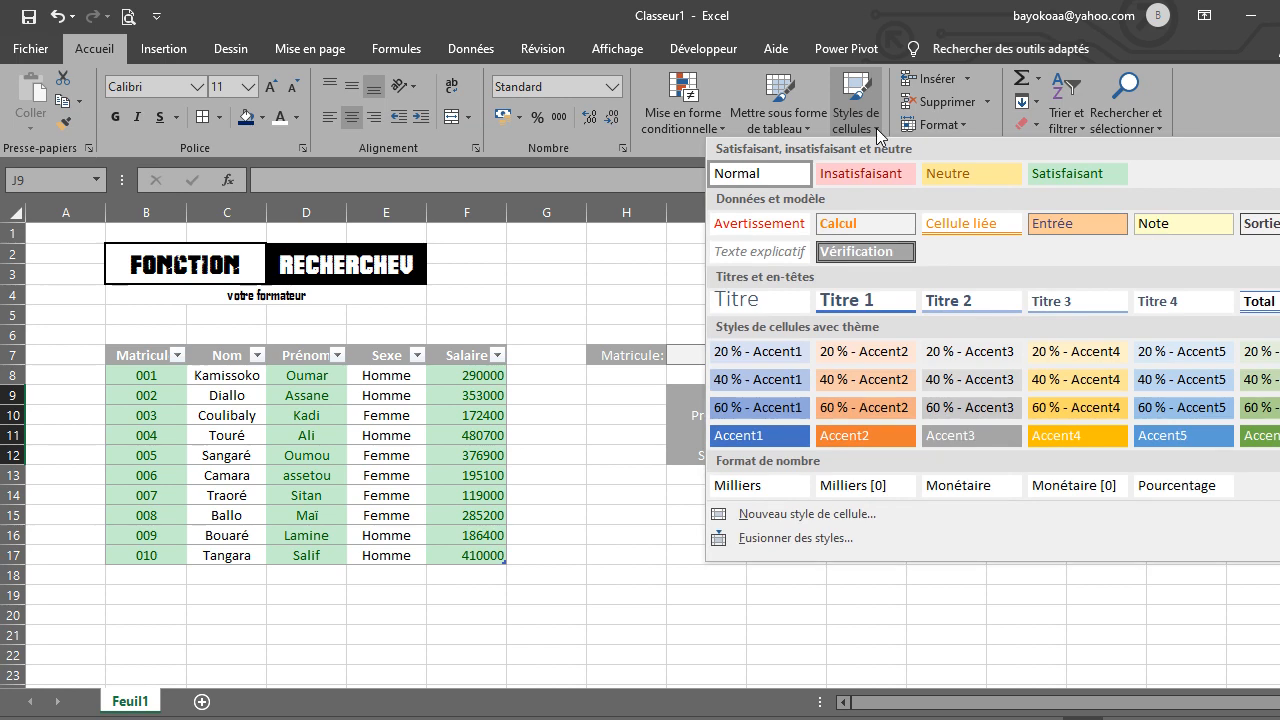
pyautogui.click(878, 222)
pyautogui.click(857, 530)
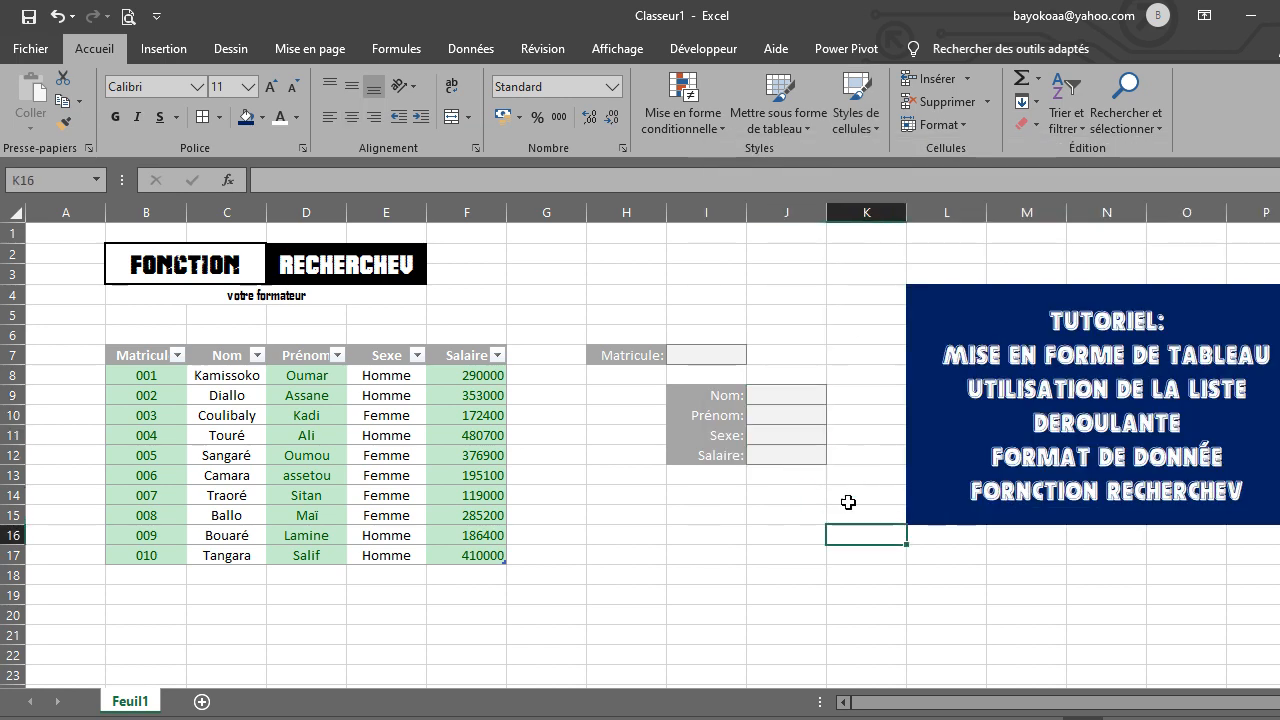
pyautogui.moveTo(829, 207); pyautogui.dragTo(842, 207)
pyautogui.click(791, 530)
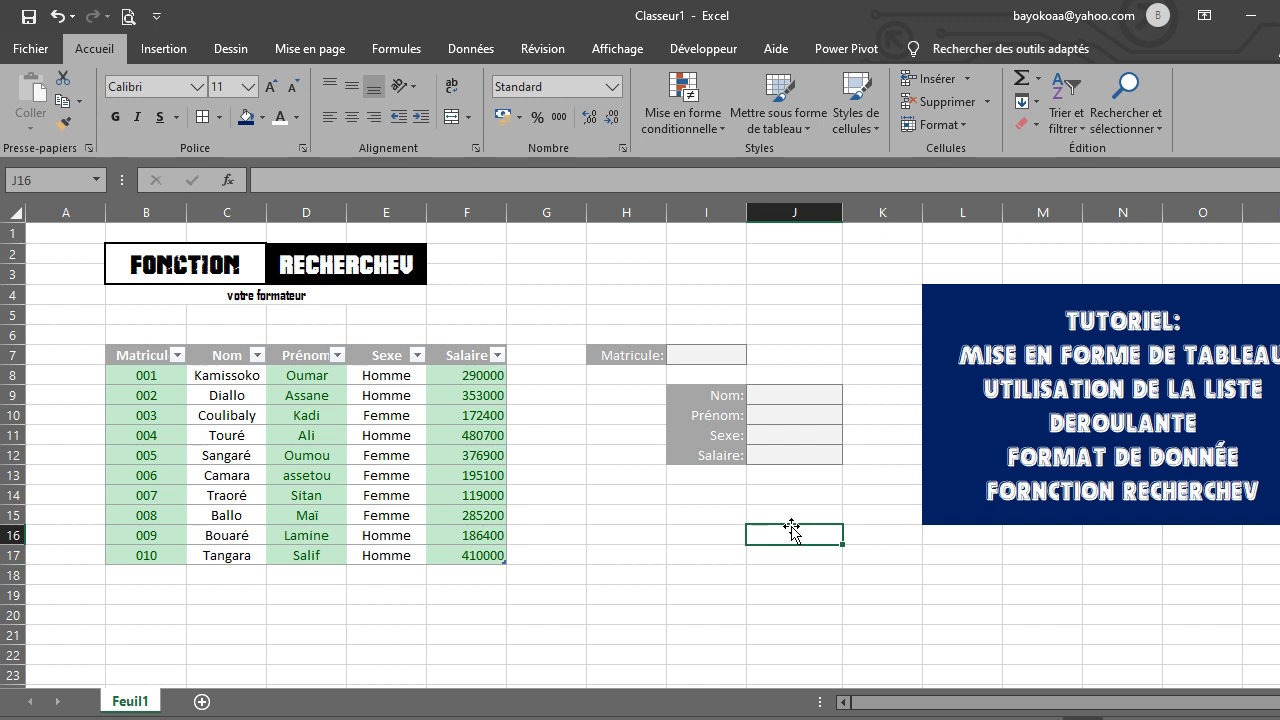
# Step: Give the salaries in F8:F17 the Monétaire number format with 0 decimals
pyautogui.click(489, 380)
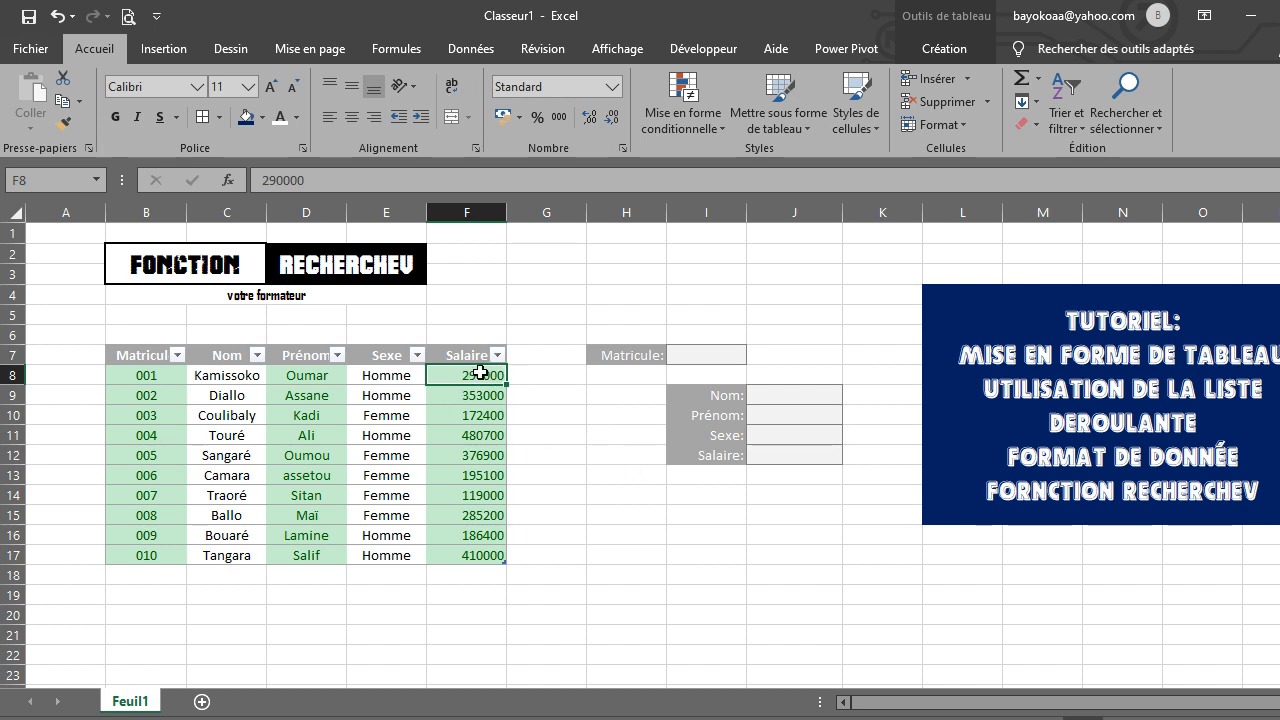
pyautogui.moveTo(481, 372); pyautogui.dragTo(493, 553)
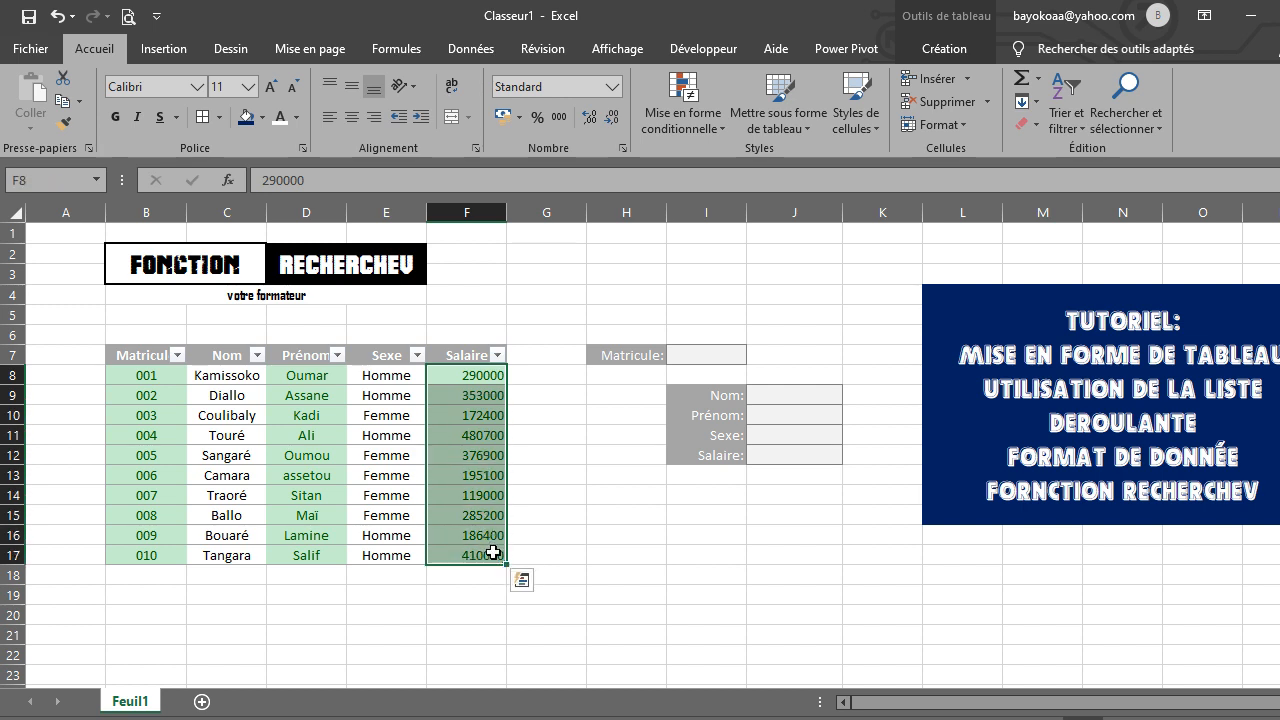
pyautogui.click(621, 145)
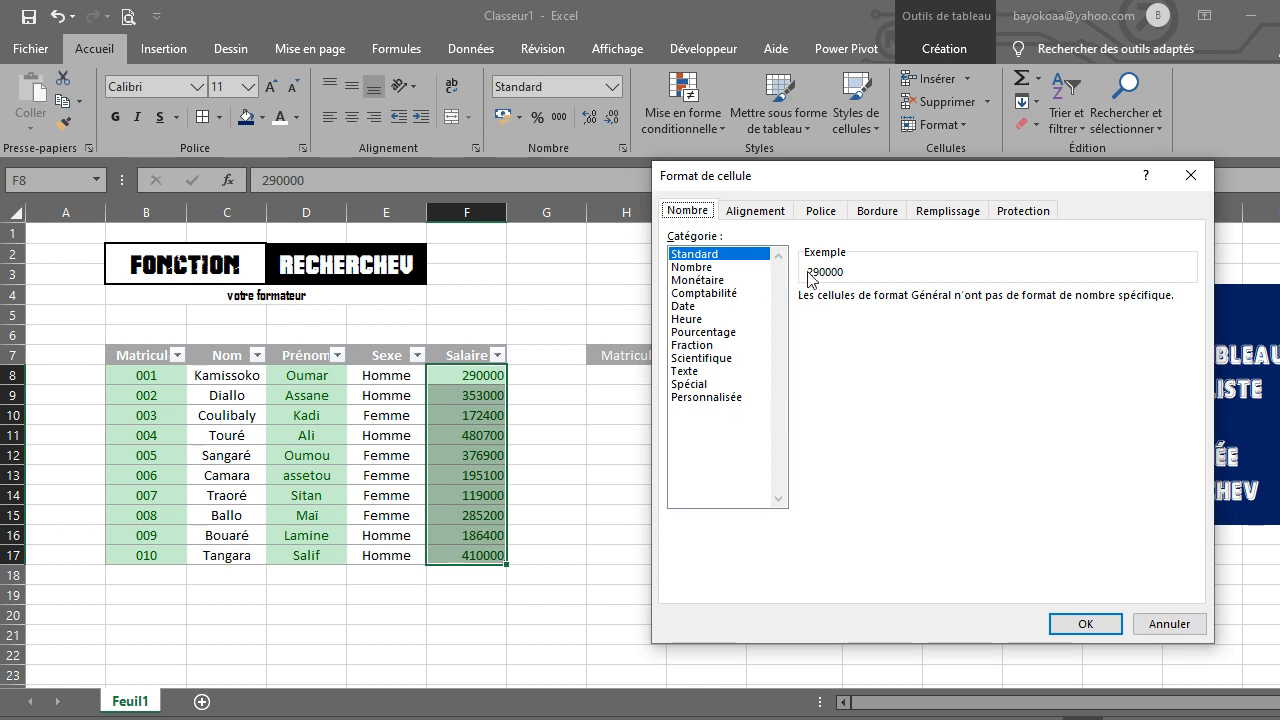
pyautogui.click(697, 281)
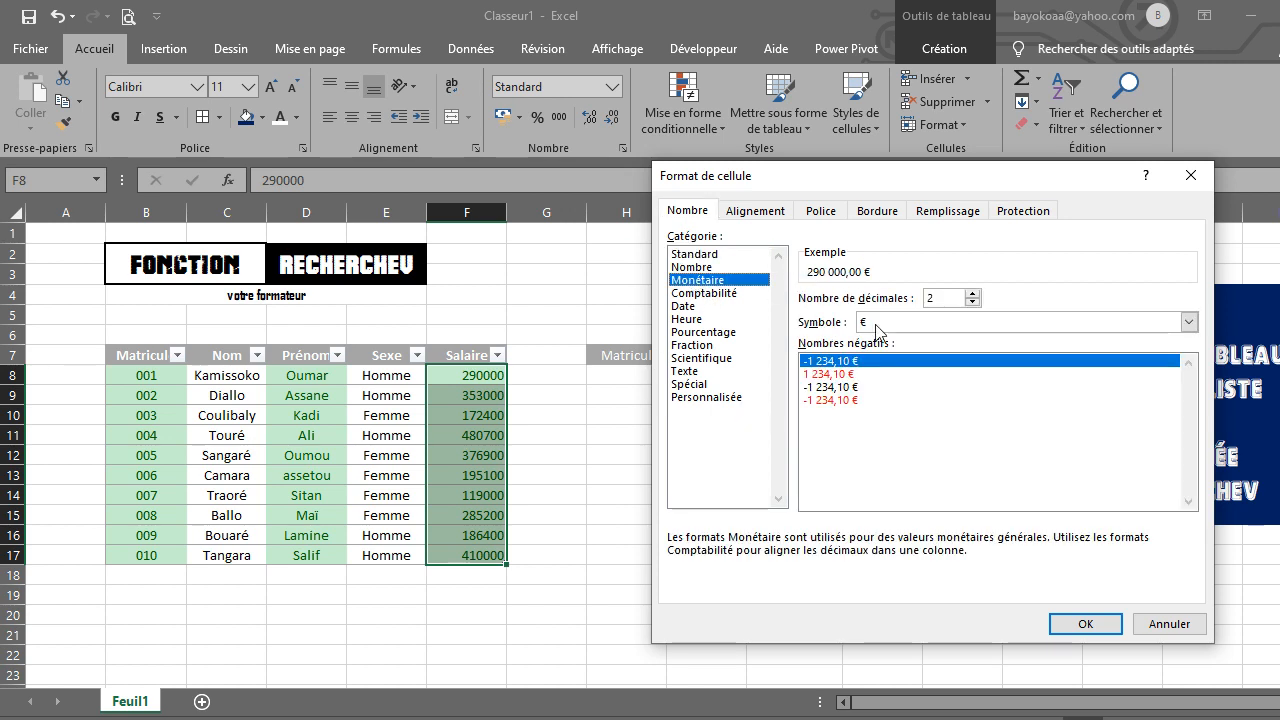
pyautogui.click(972, 302)
pyautogui.click(972, 302)
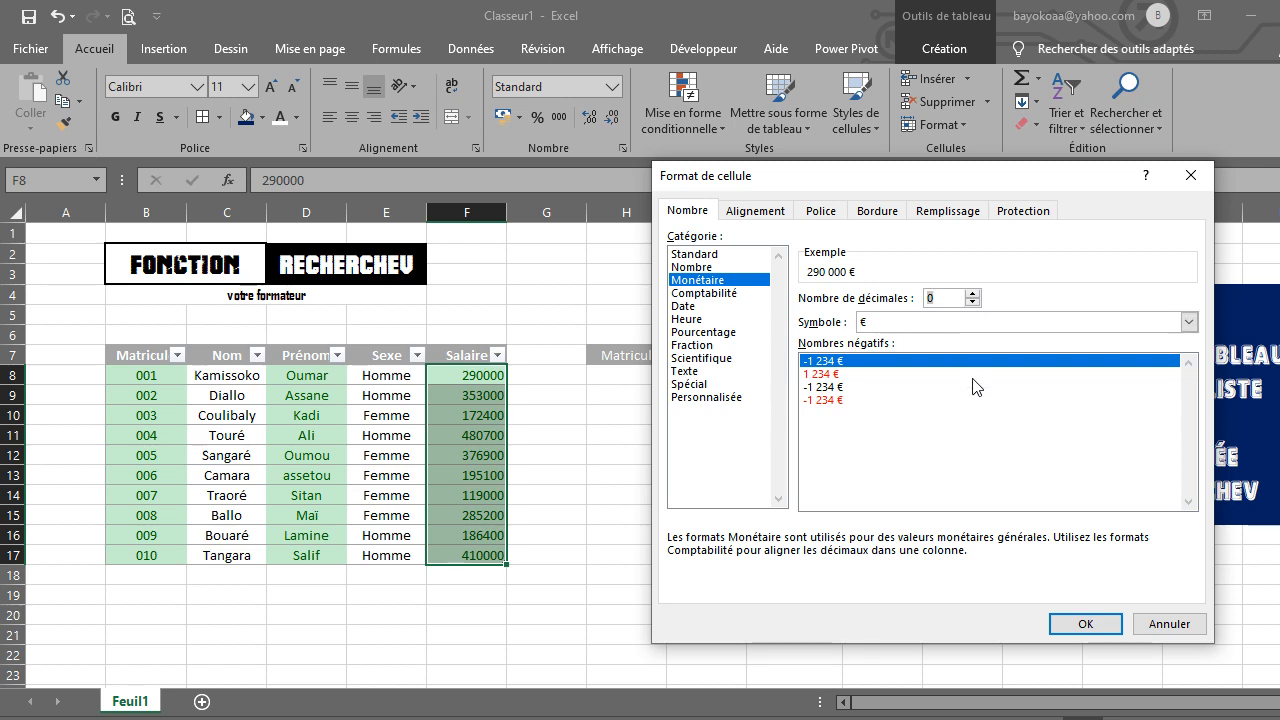
# Step: Set the currency symbol of the salaries to CFA Français (Mali), apply the format and widen column F slightly
pyautogui.click(1188, 322)
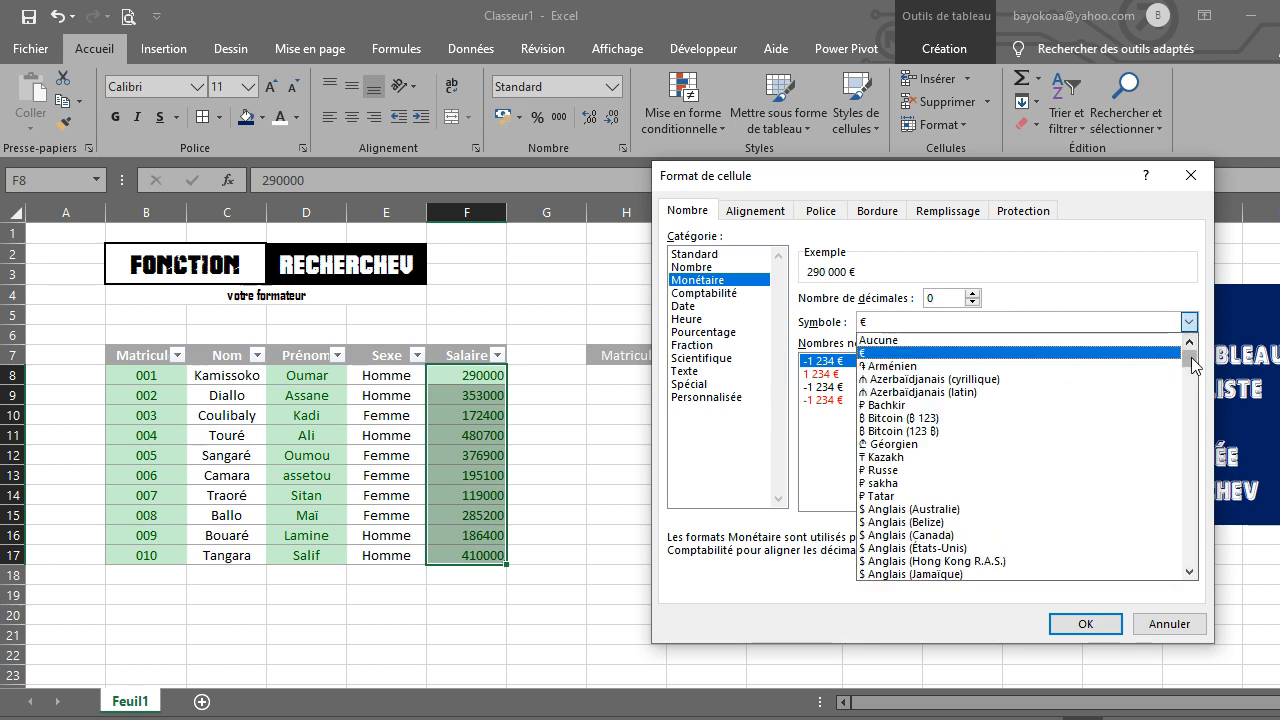
pyautogui.moveTo(1191, 363); pyautogui.dragTo(1199, 410)
pyautogui.moveTo(1196, 405); pyautogui.dragTo(1199, 425)
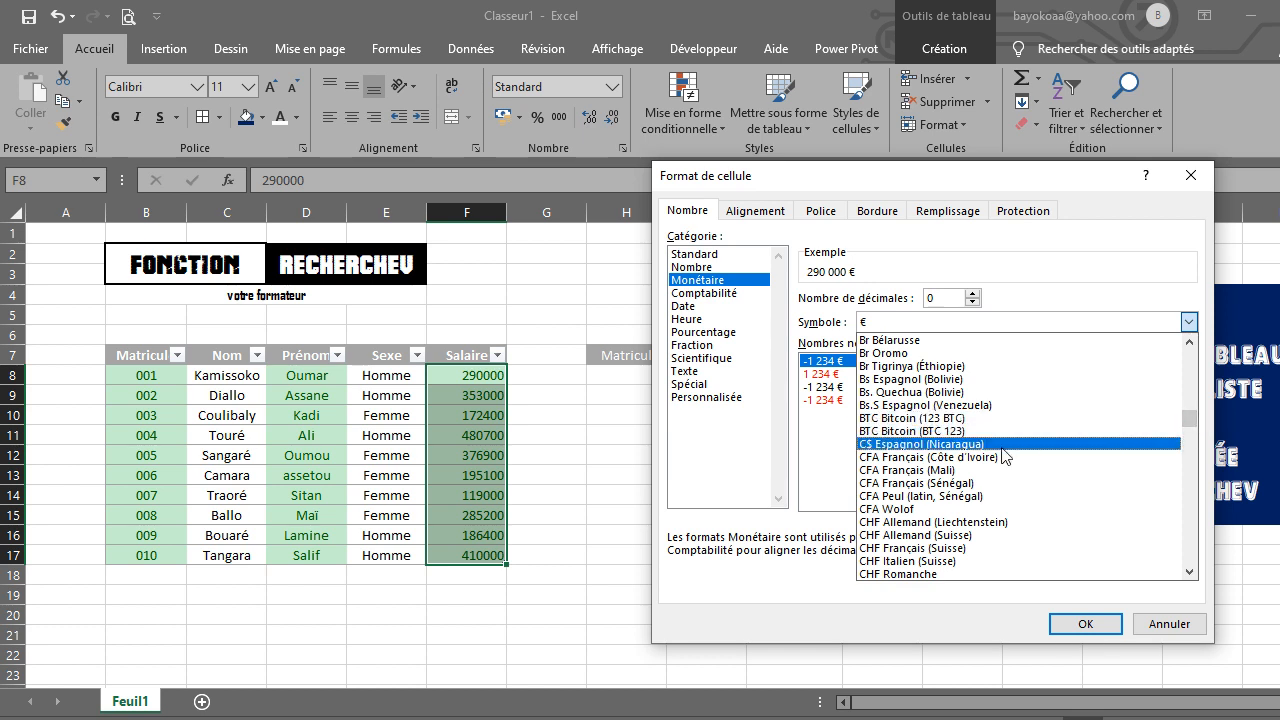
pyautogui.click(938, 472)
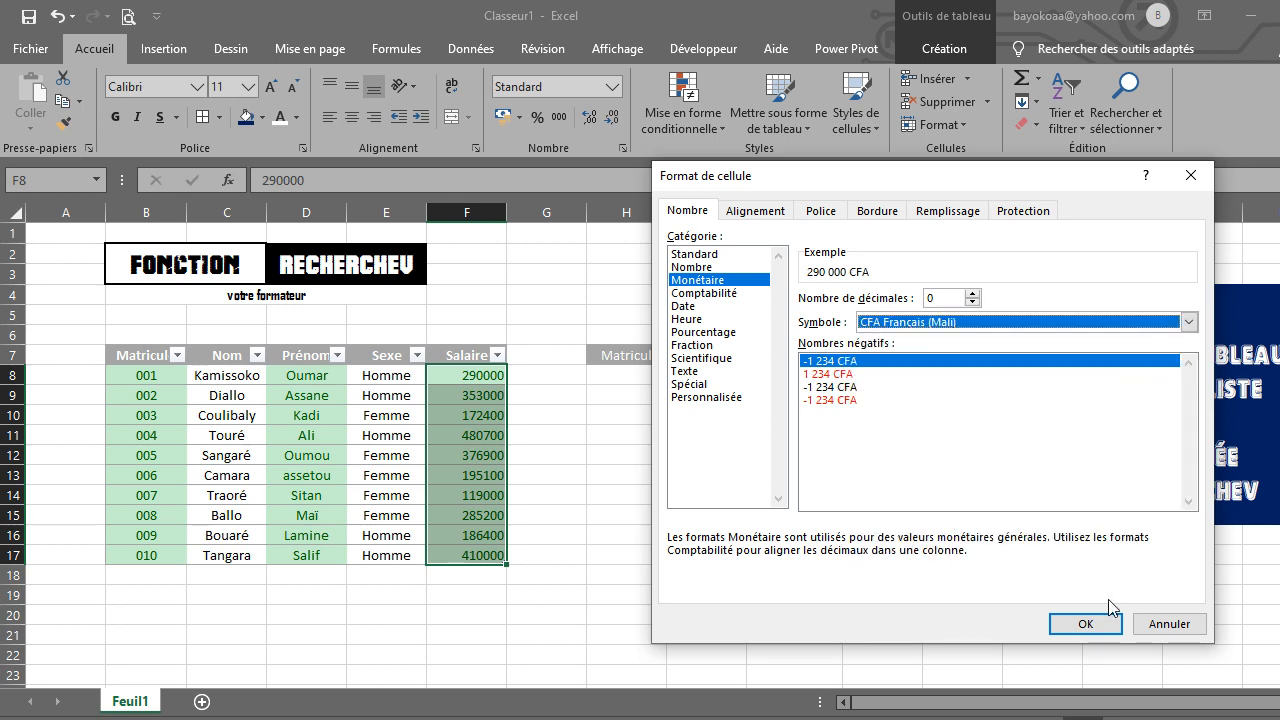
pyautogui.click(1085, 624)
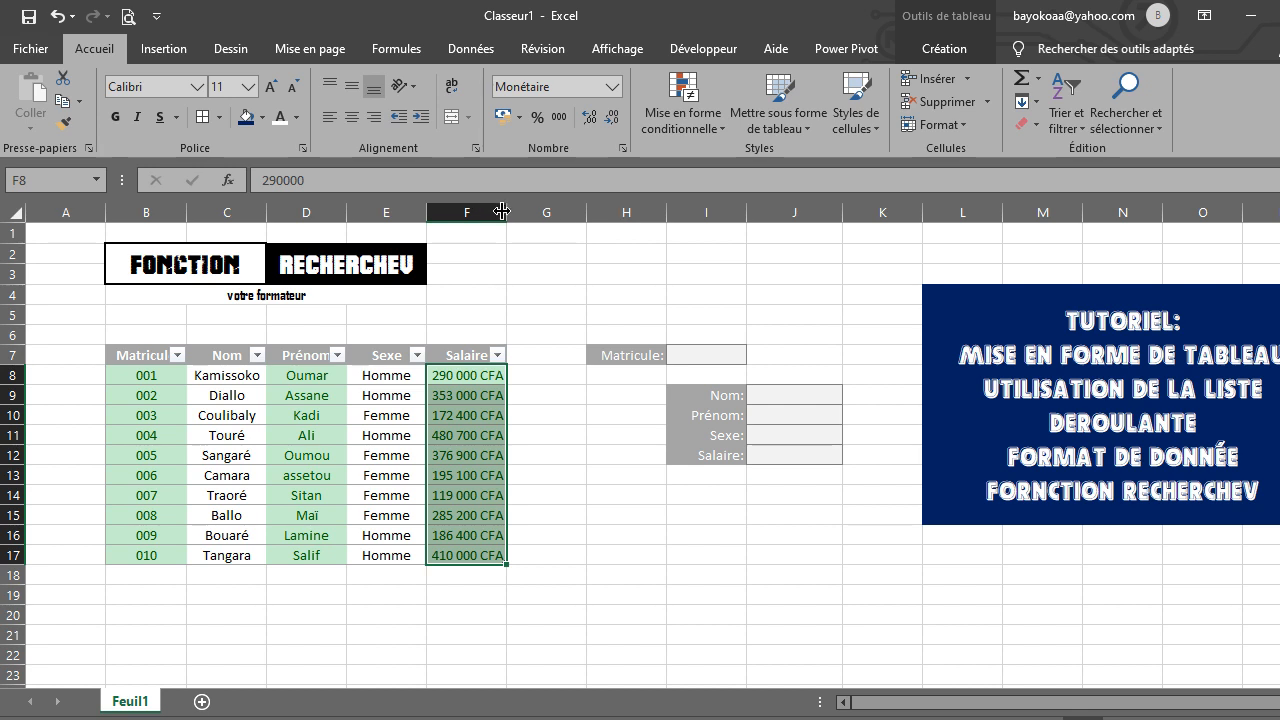
pyautogui.moveTo(506, 212); pyautogui.dragTo(522, 214)
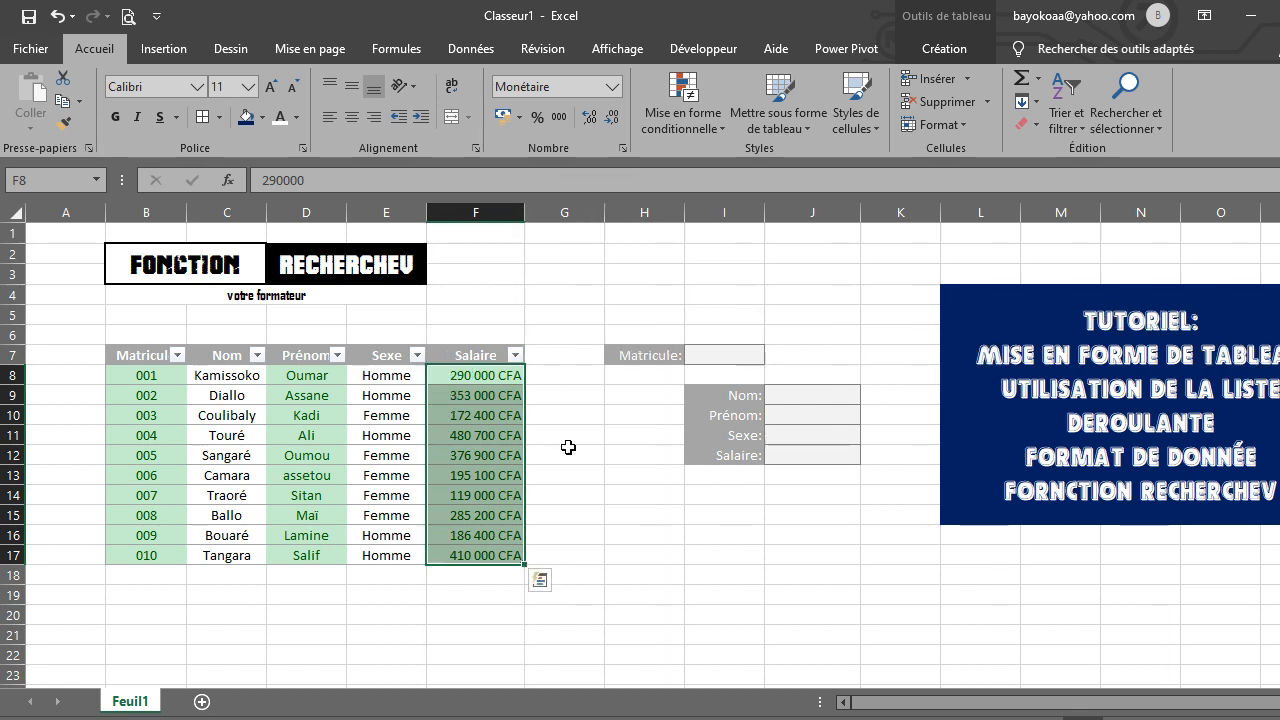
pyautogui.click(628, 585)
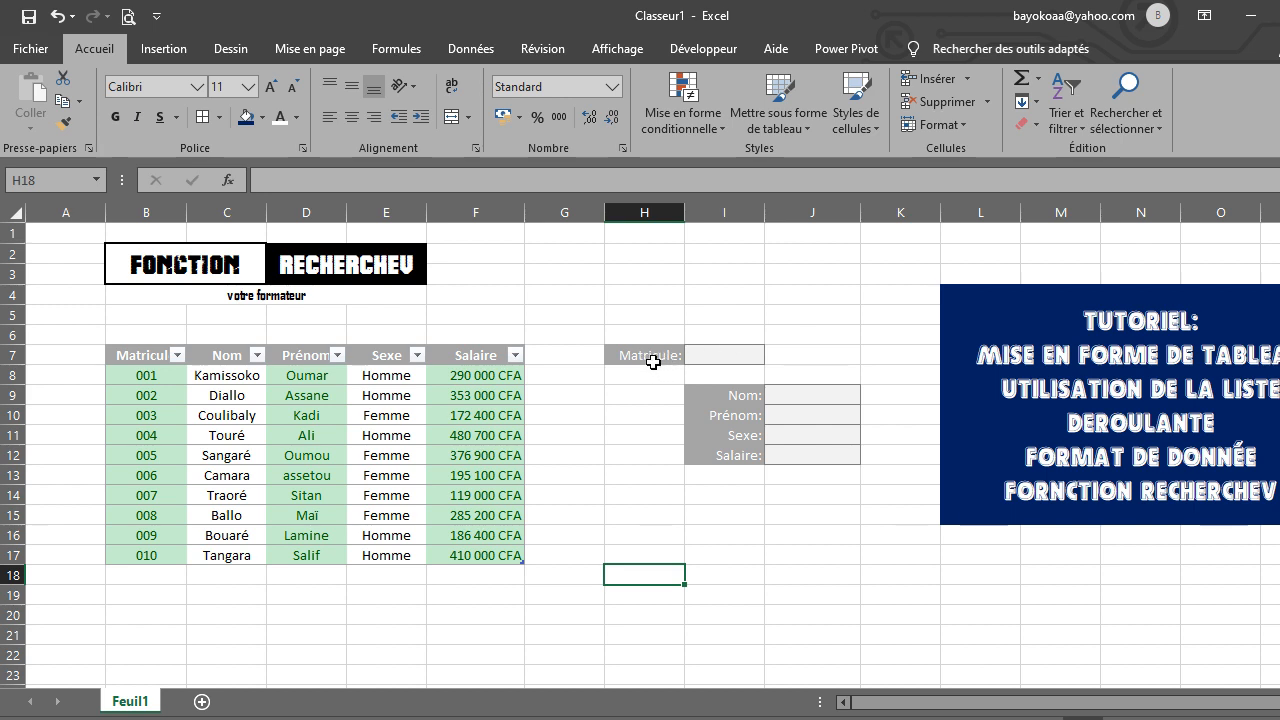
# Step: Add a Liste data validation to the matricule input cell I7, using the Matricule column =$B$8:$B$17 as source
pyautogui.click(723, 356)
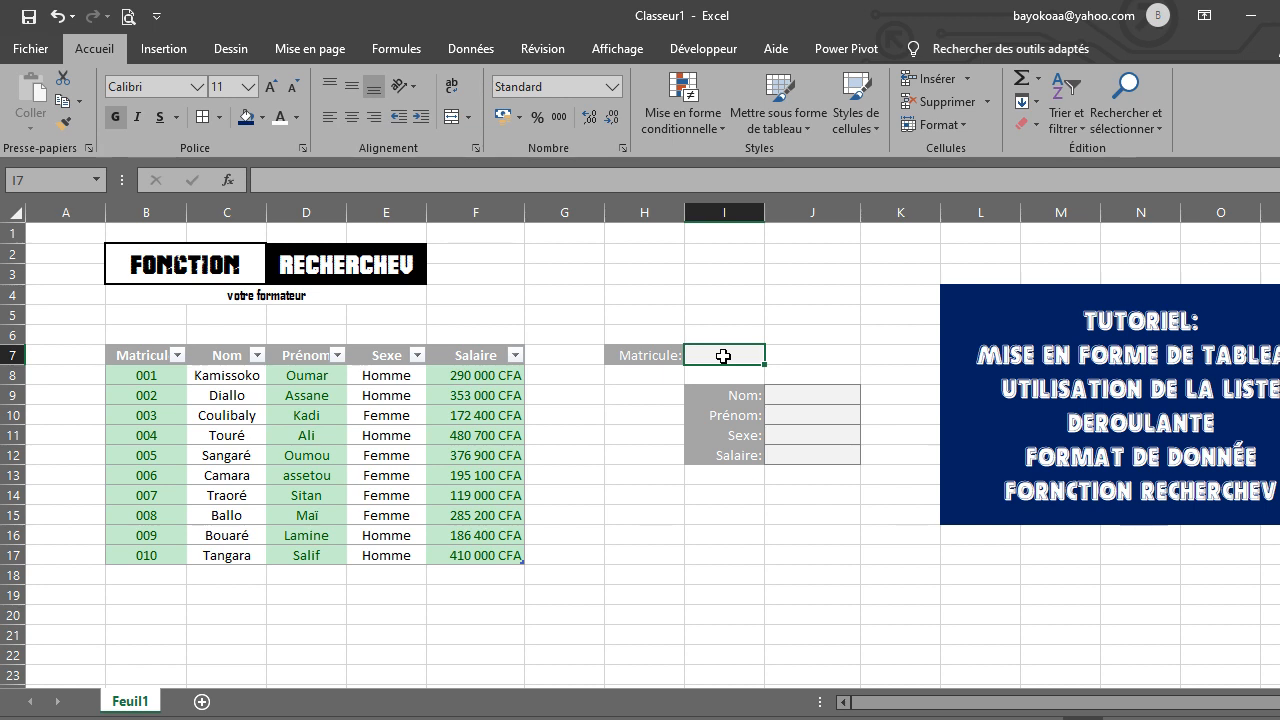
pyautogui.click(488, 53)
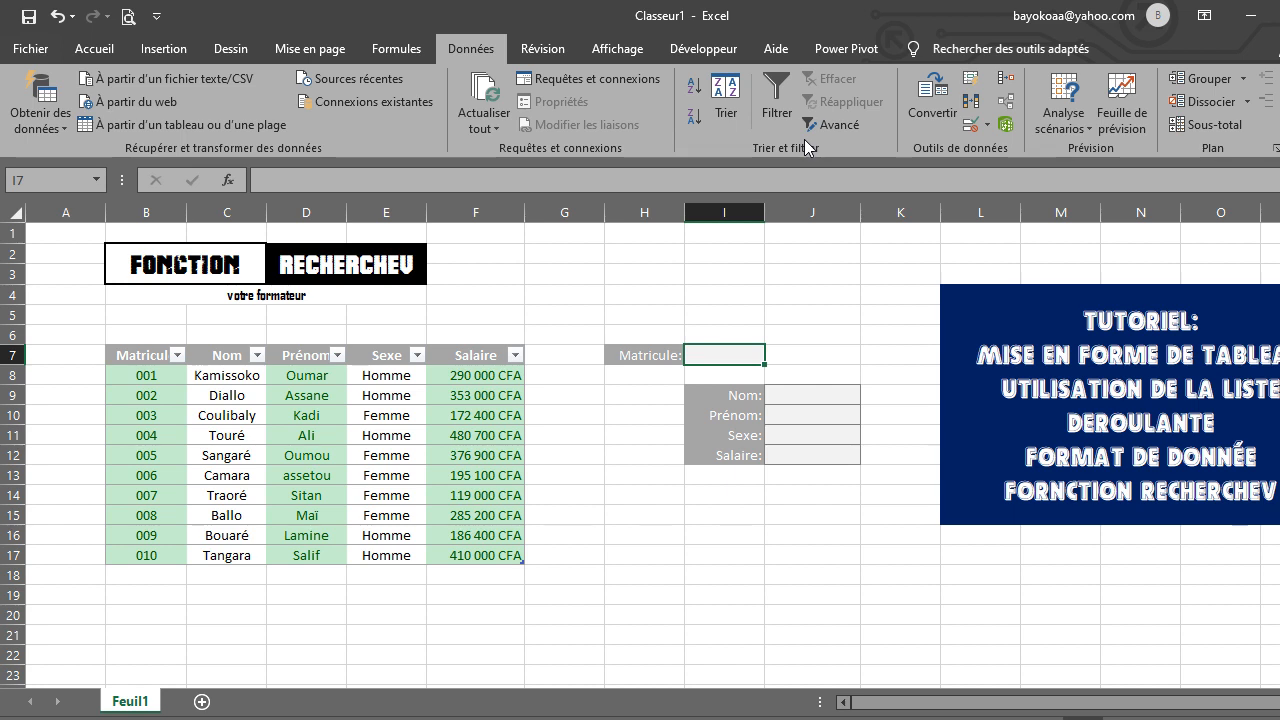
pyautogui.click(988, 125)
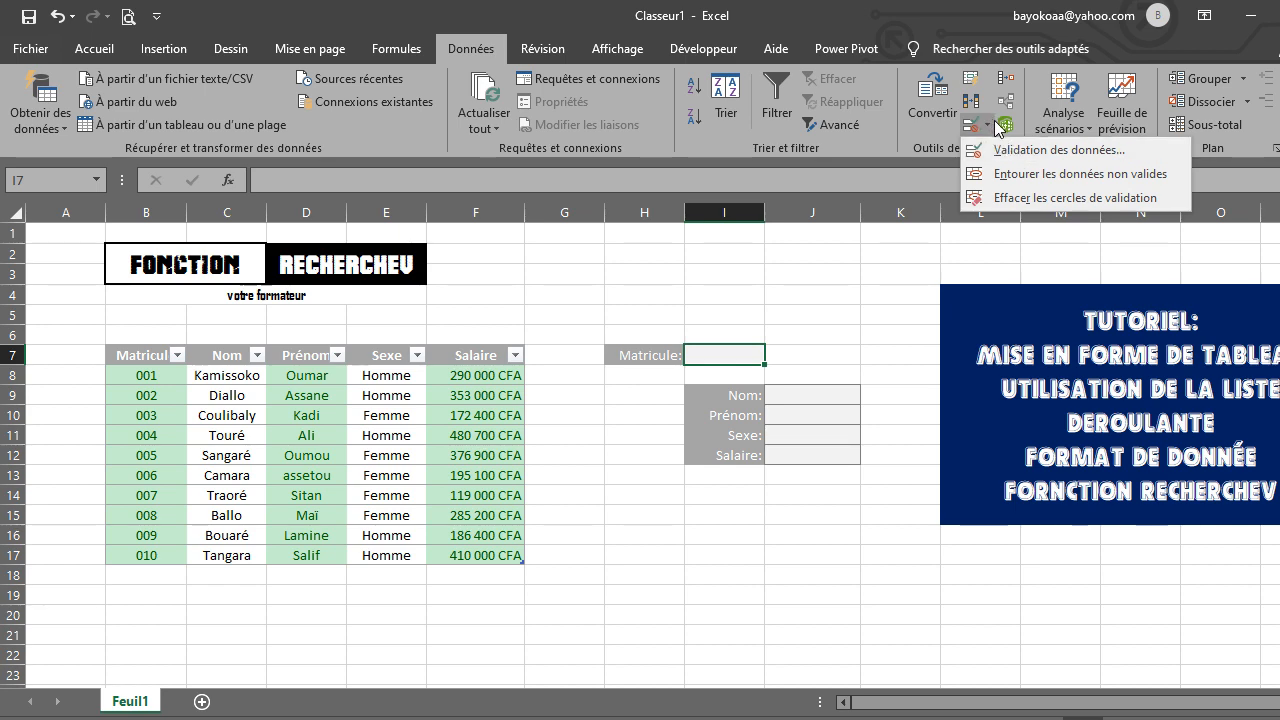
pyautogui.click(1017, 151)
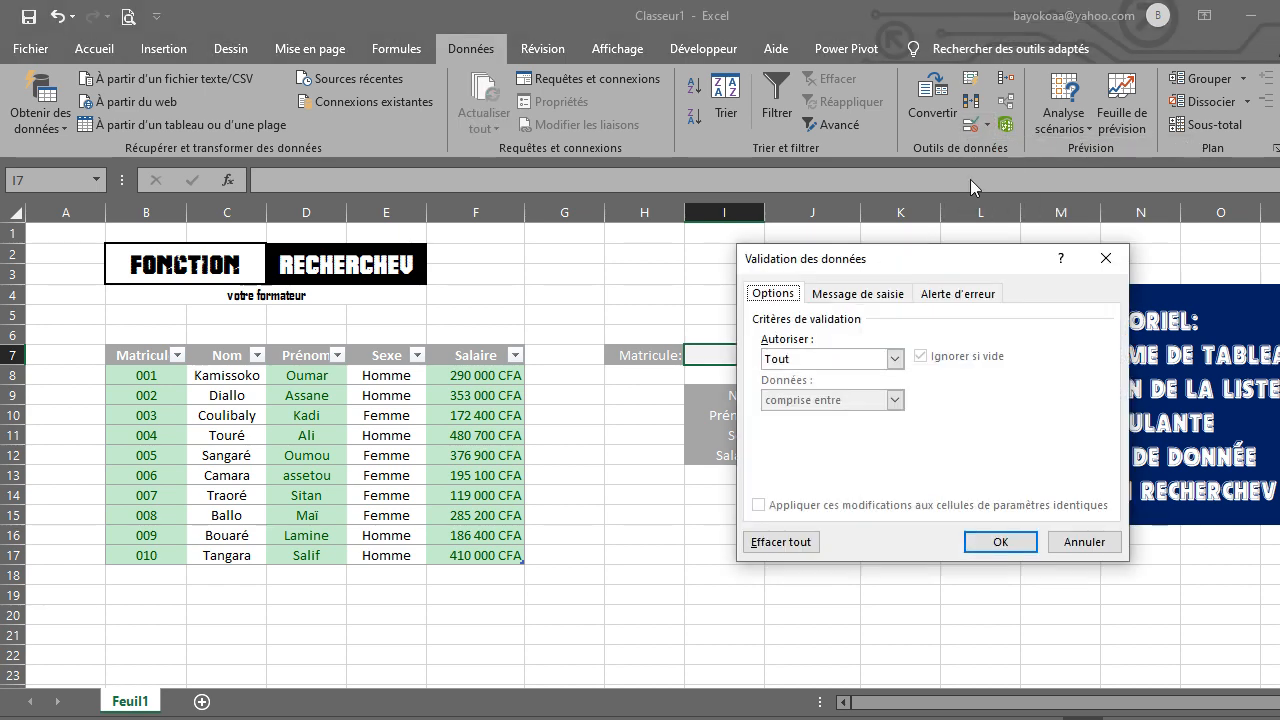
pyautogui.click(894, 358)
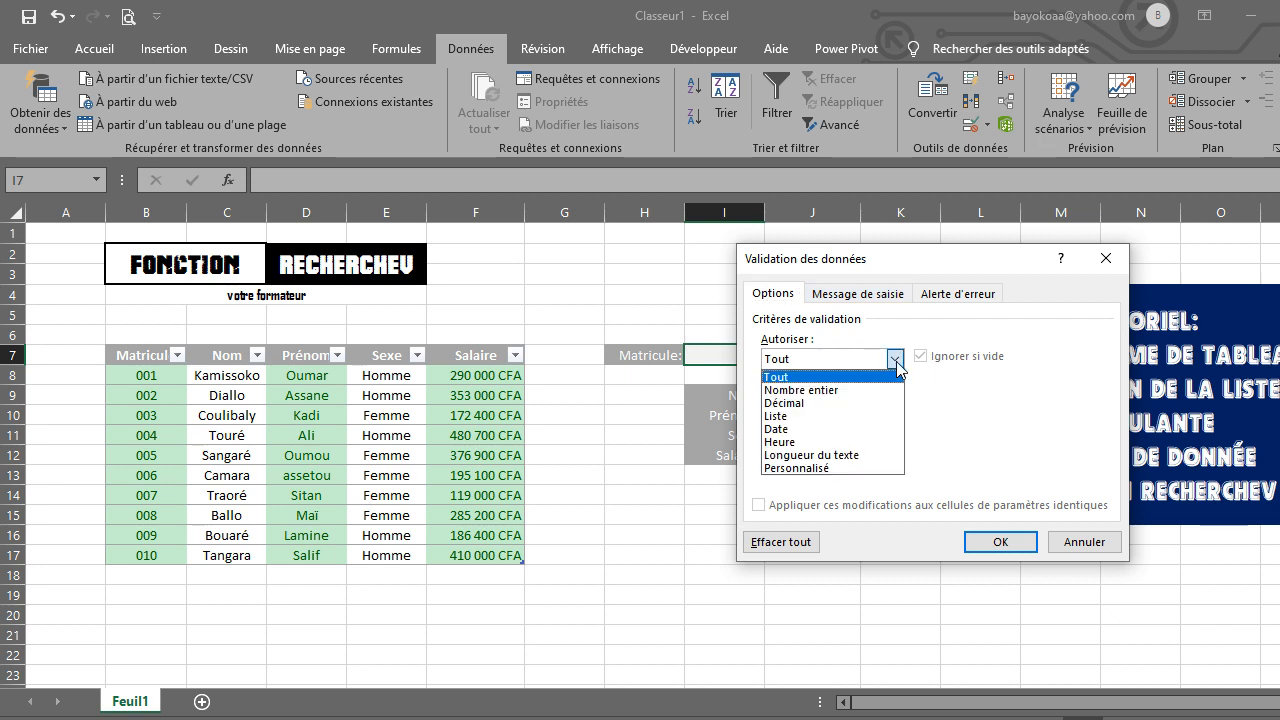
pyautogui.click(799, 426)
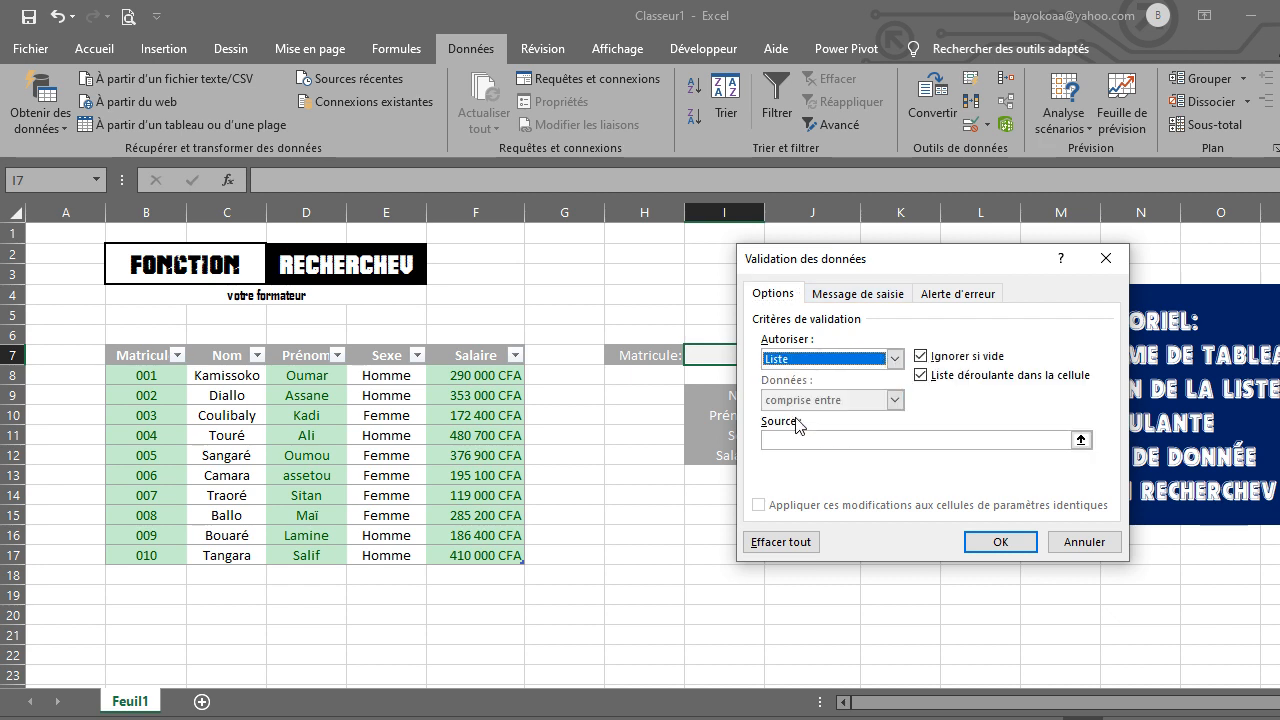
pyautogui.click(800, 440)
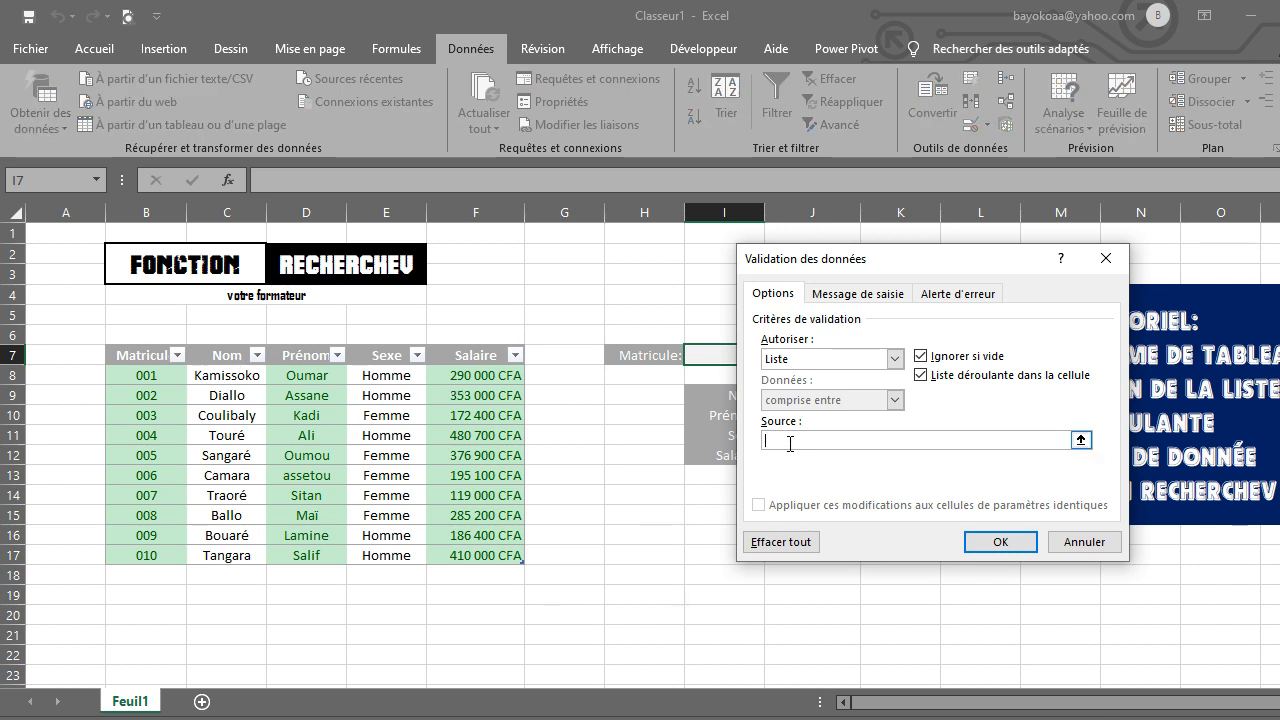
pyautogui.click(145, 343)
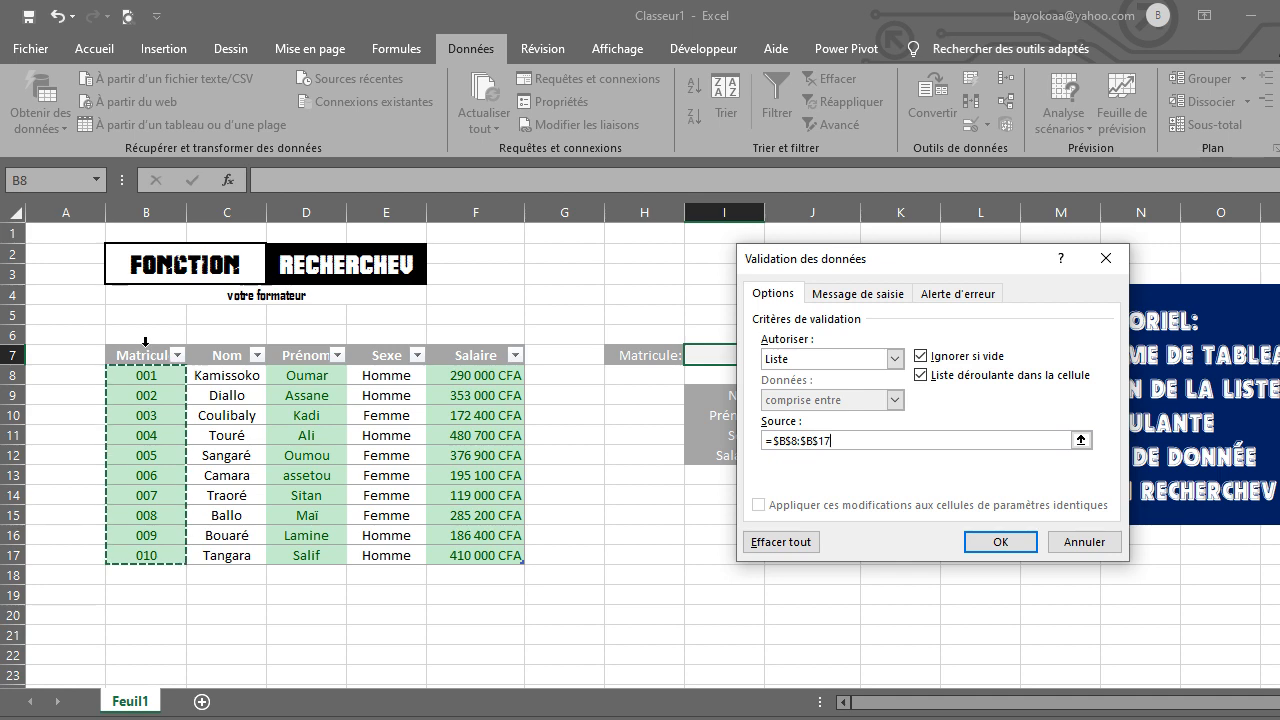
pyautogui.click(1000, 541)
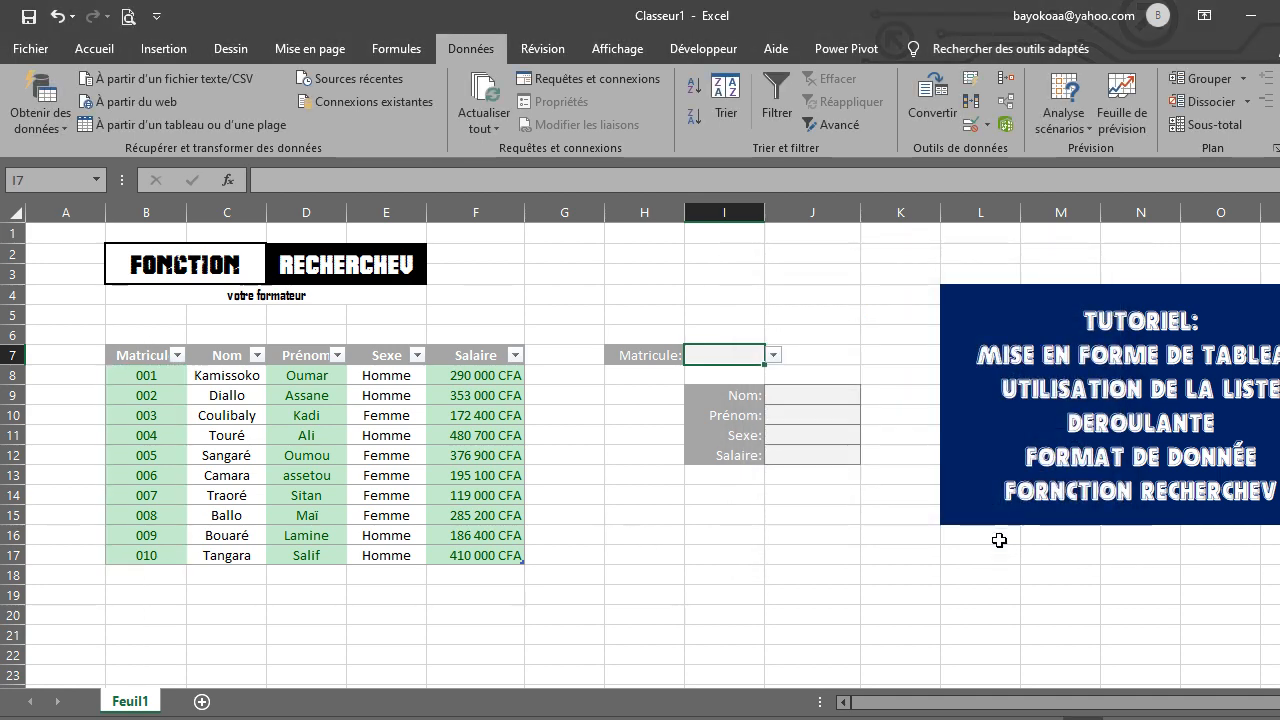
pyautogui.click(874, 329)
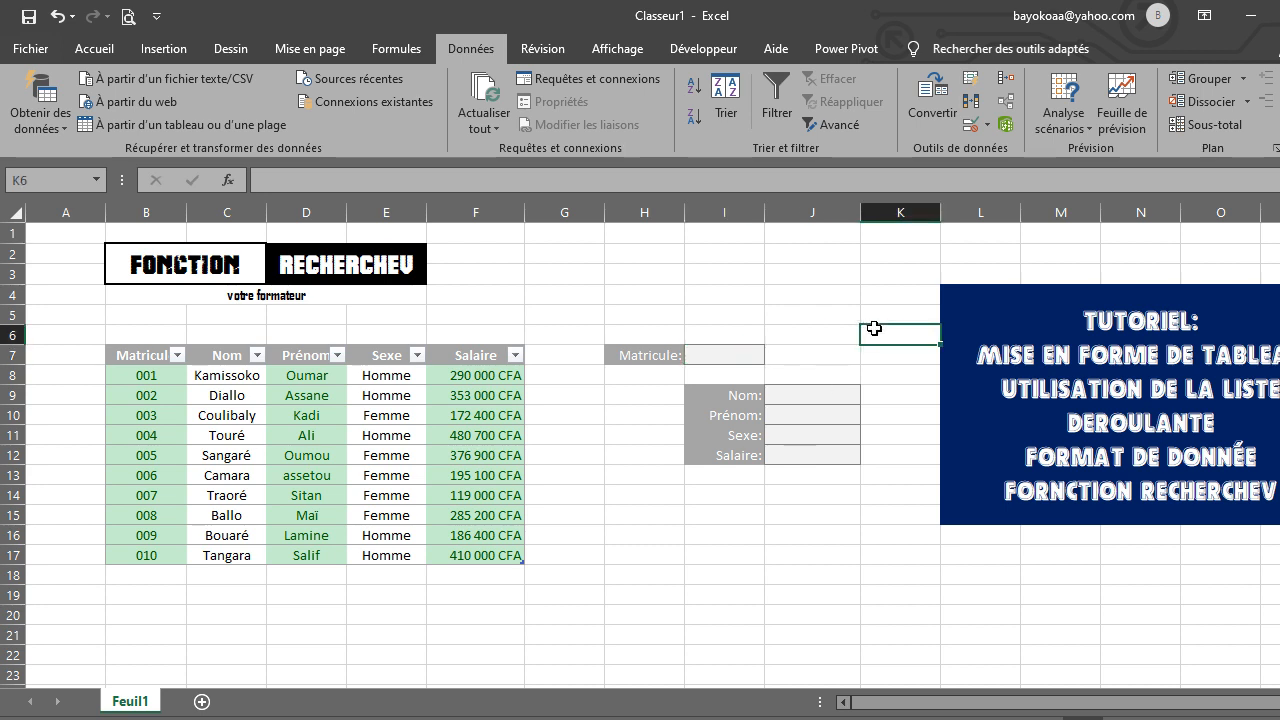
# Step: Choose matricule 005 from the dropdown list in I7
pyautogui.click(729, 354)
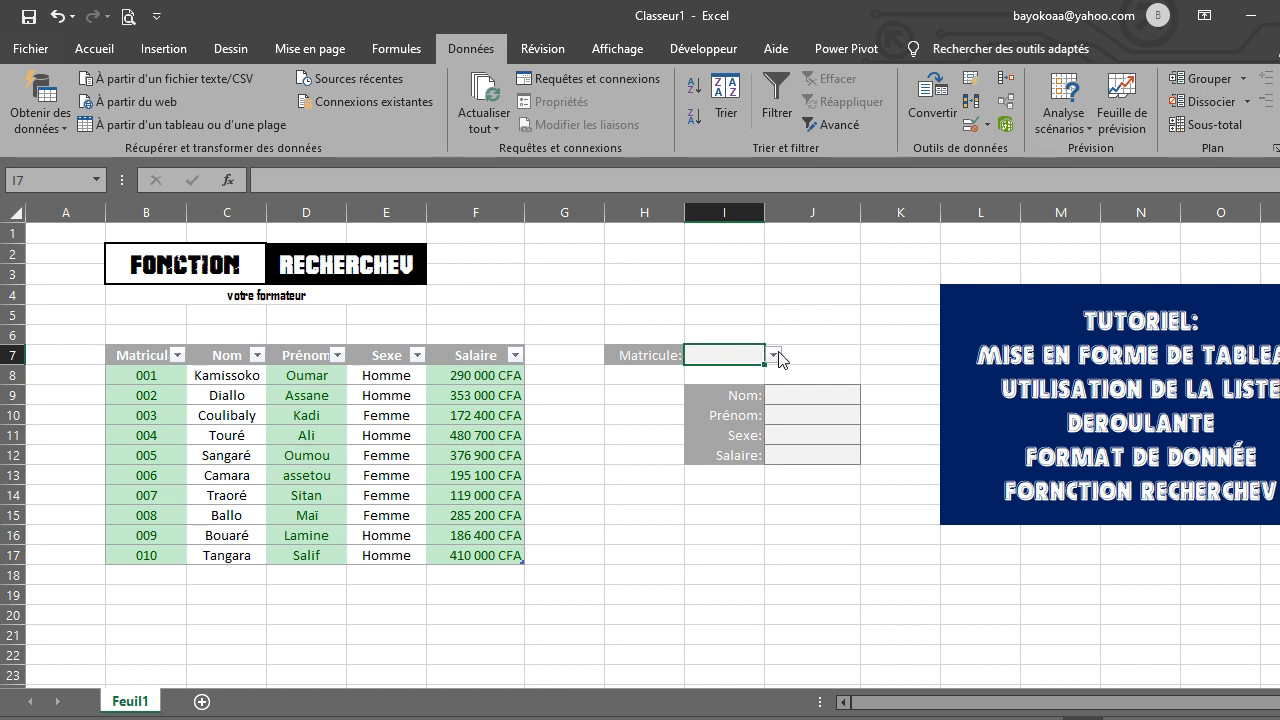
pyautogui.click(775, 356)
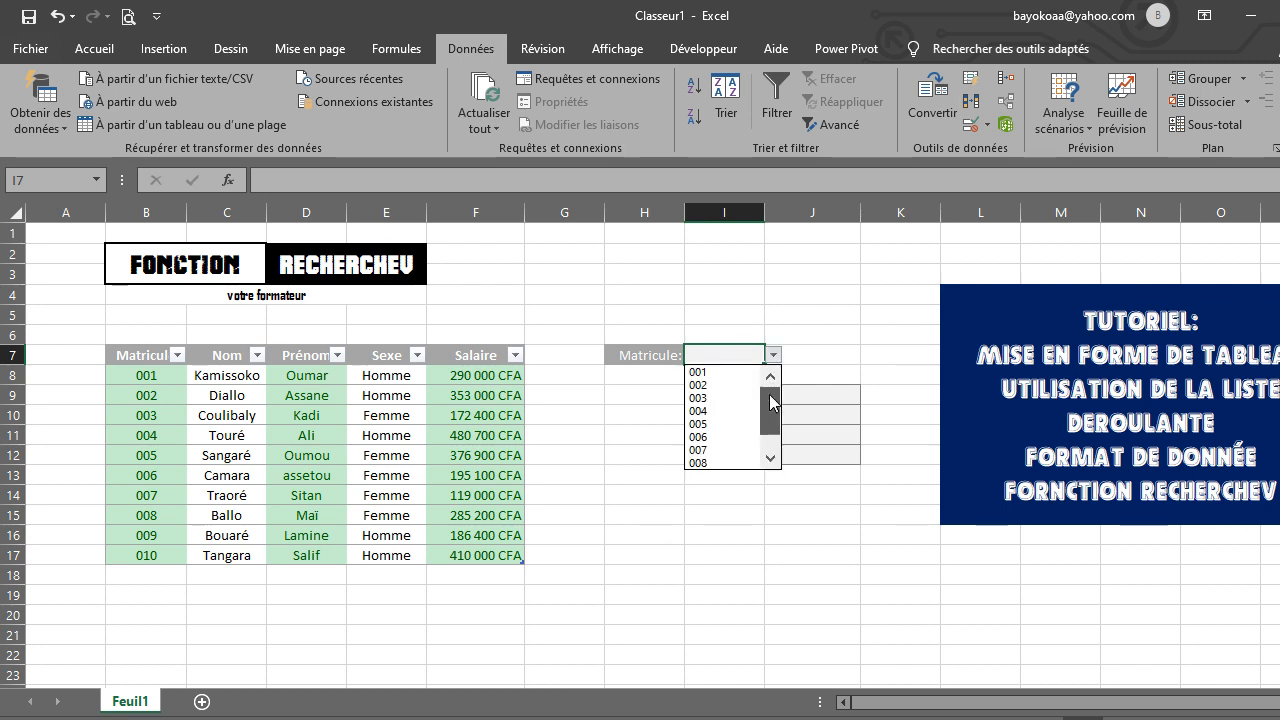
pyautogui.moveTo(771, 398)
pyautogui.mouseDown()
pyautogui.moveTo(774, 449)
pyautogui.moveTo(768, 380)
pyautogui.mouseUp()
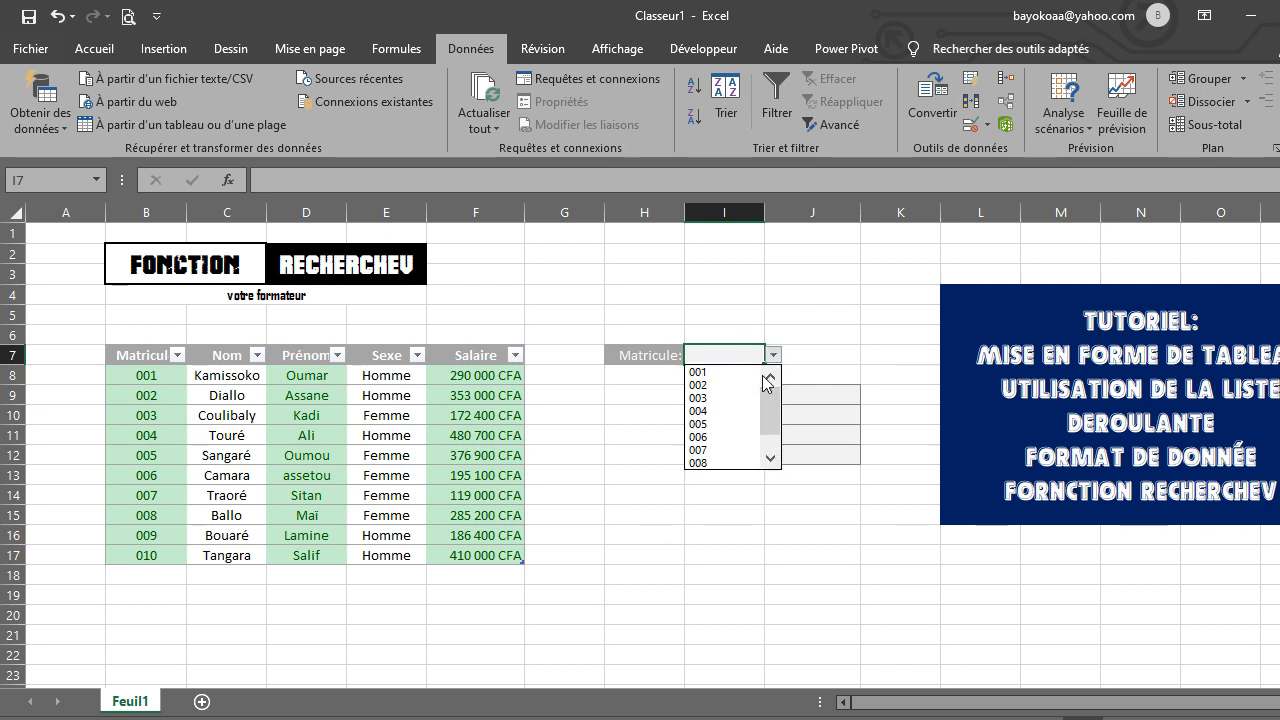
pyautogui.click(711, 425)
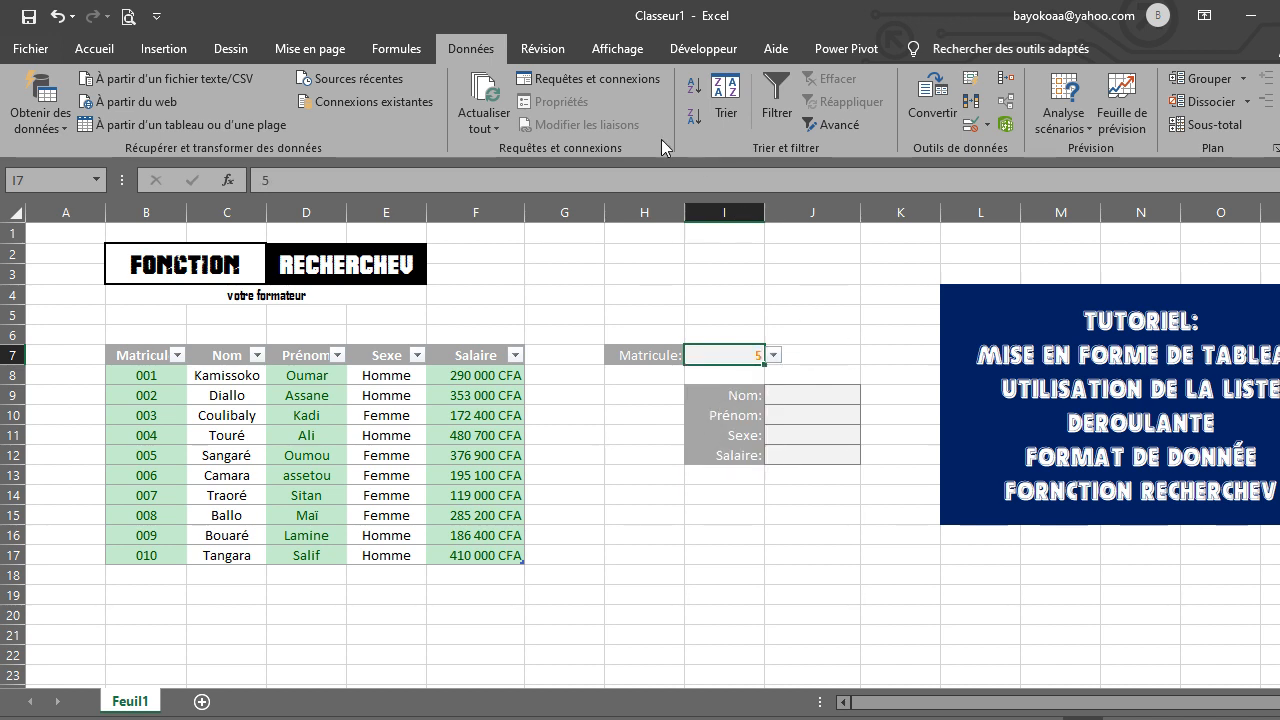
# Step: Center the matricule value in I7 and the contents of the result cells J9:J12
pyautogui.click(94, 48)
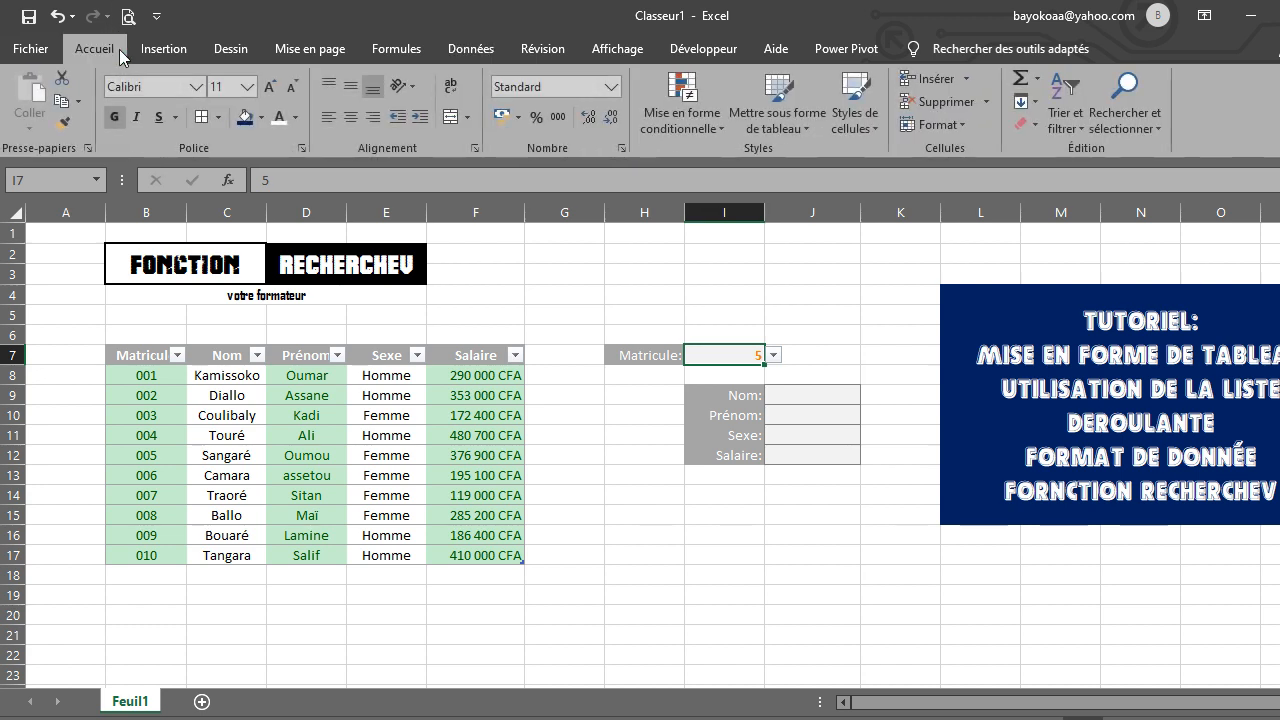
pyautogui.click(355, 118)
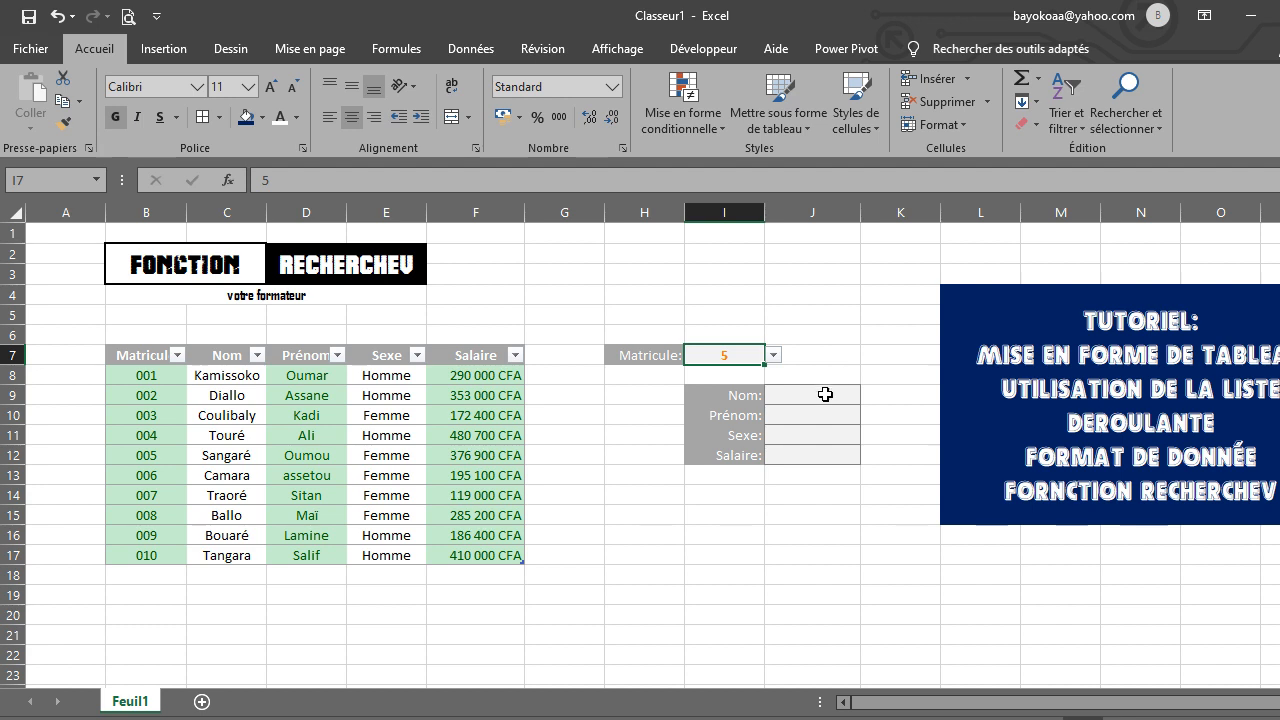
pyautogui.moveTo(815, 395); pyautogui.dragTo(812, 451)
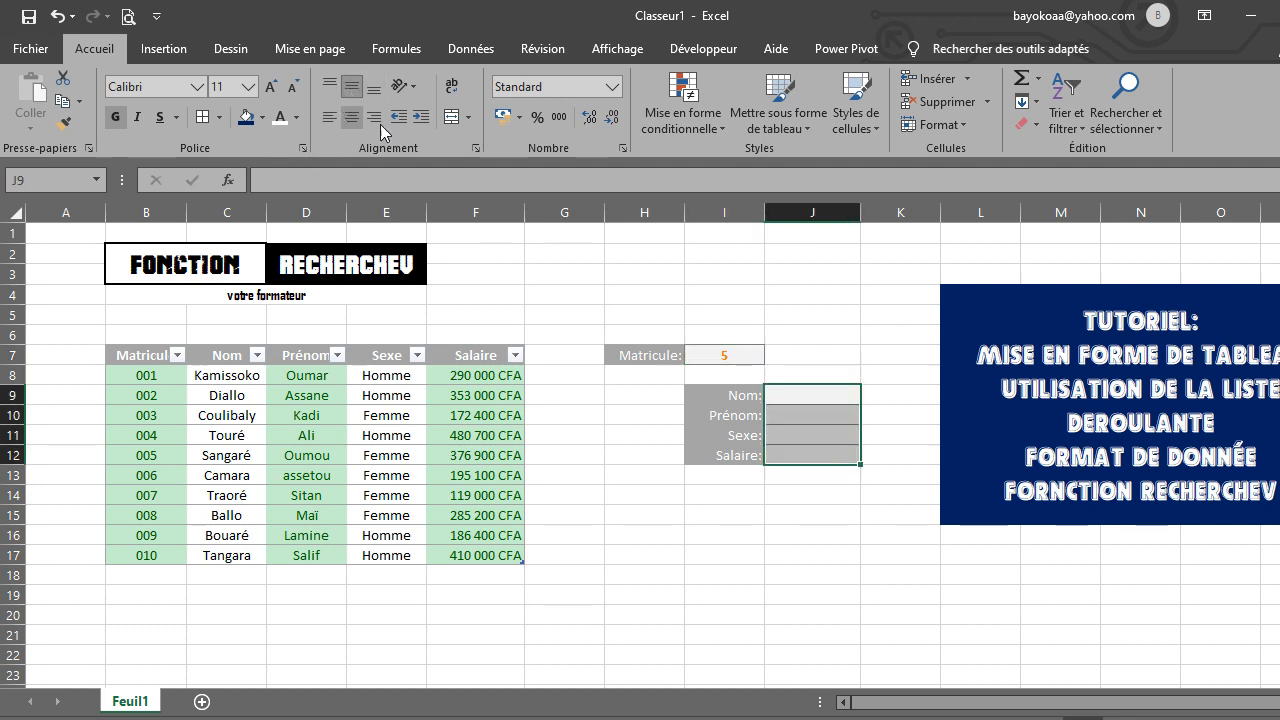
pyautogui.click(728, 572)
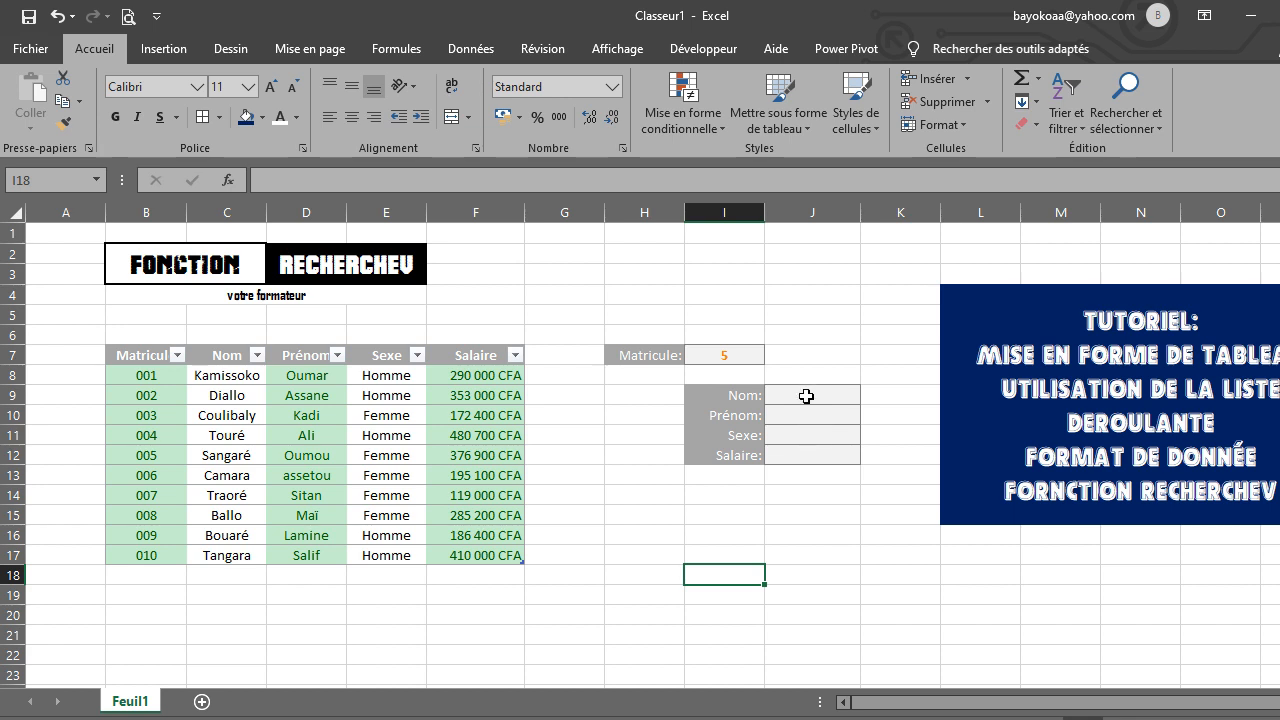
# Step: Enter =RECHERCHEV(I7;Tableau2[#Tout];2;FAUX) in the Nom result cell J9, taking the whole employee table as the lookup range
pyautogui.click(806, 396)
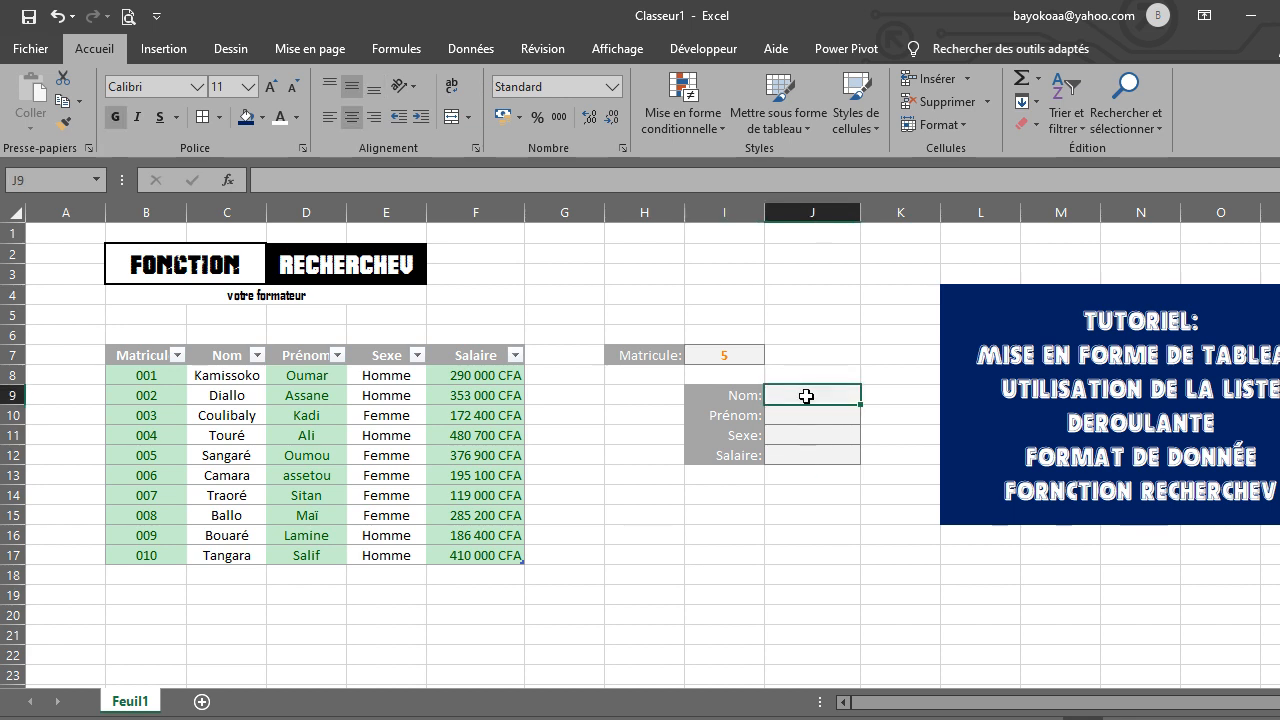
pyautogui.write('=')
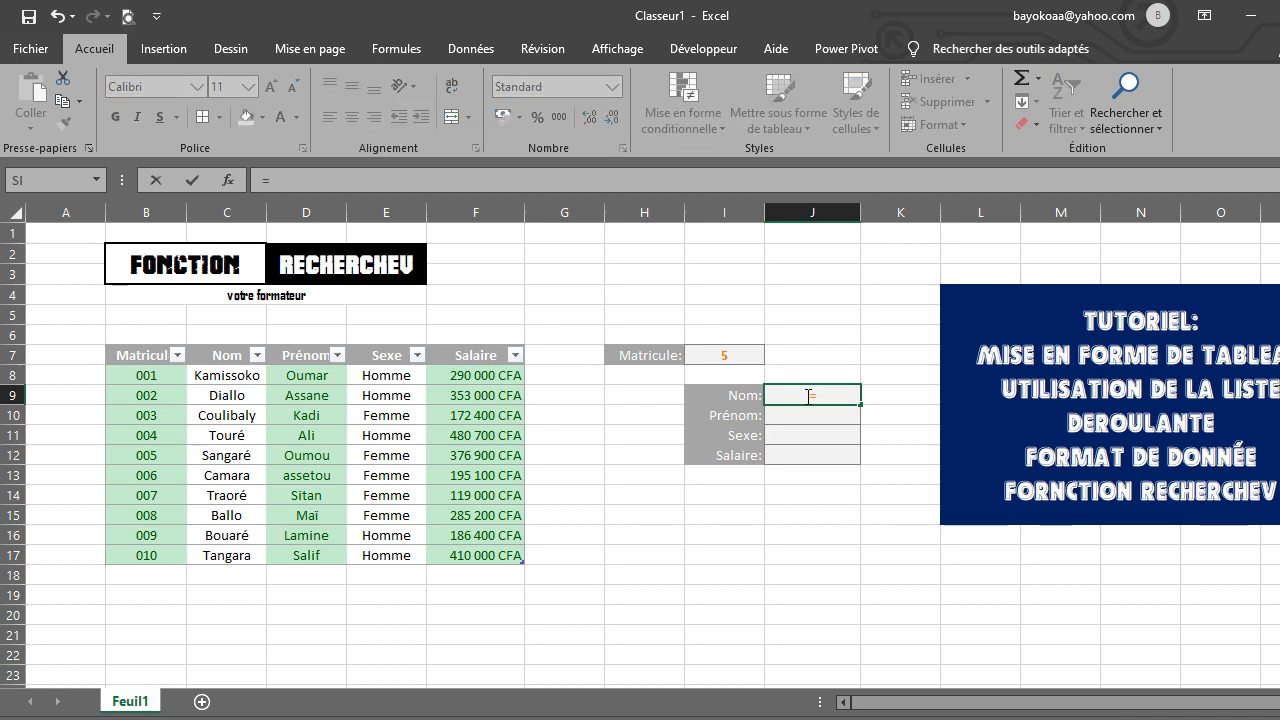
pyautogui.write('rech')
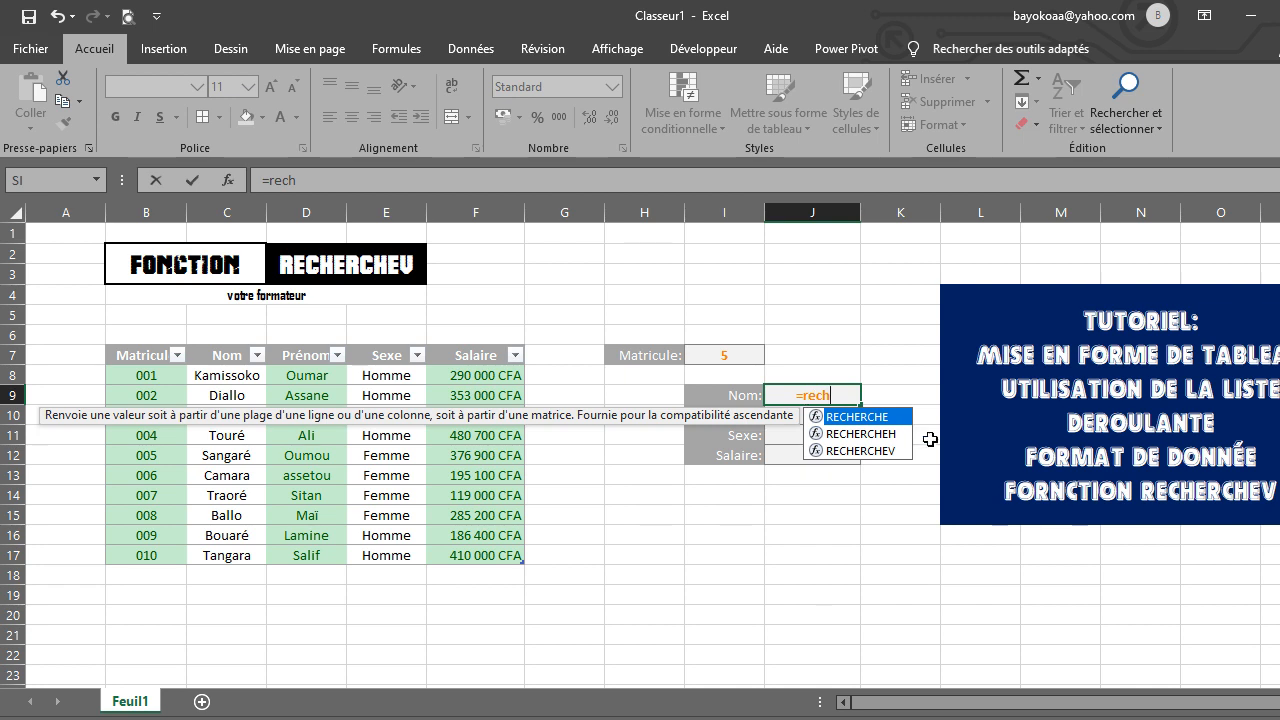
pyautogui.click(878, 452)
pyautogui.doubleClick(878, 452)
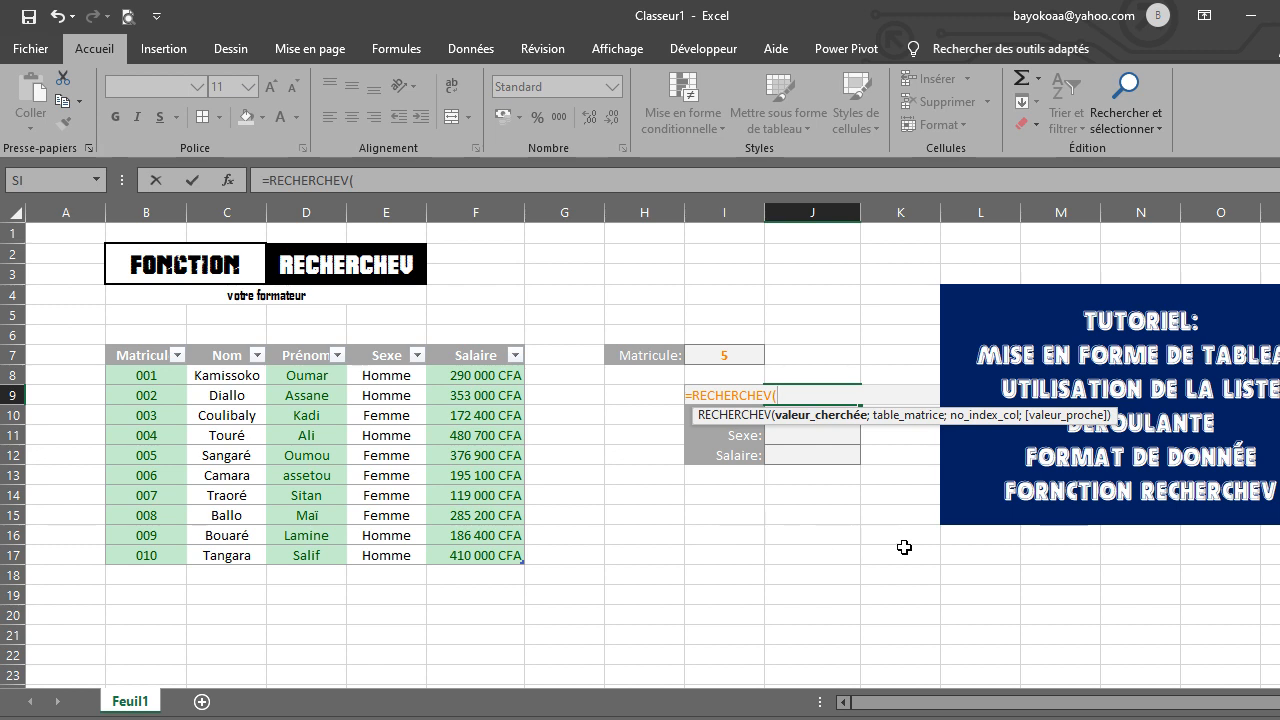
pyautogui.click(730, 356)
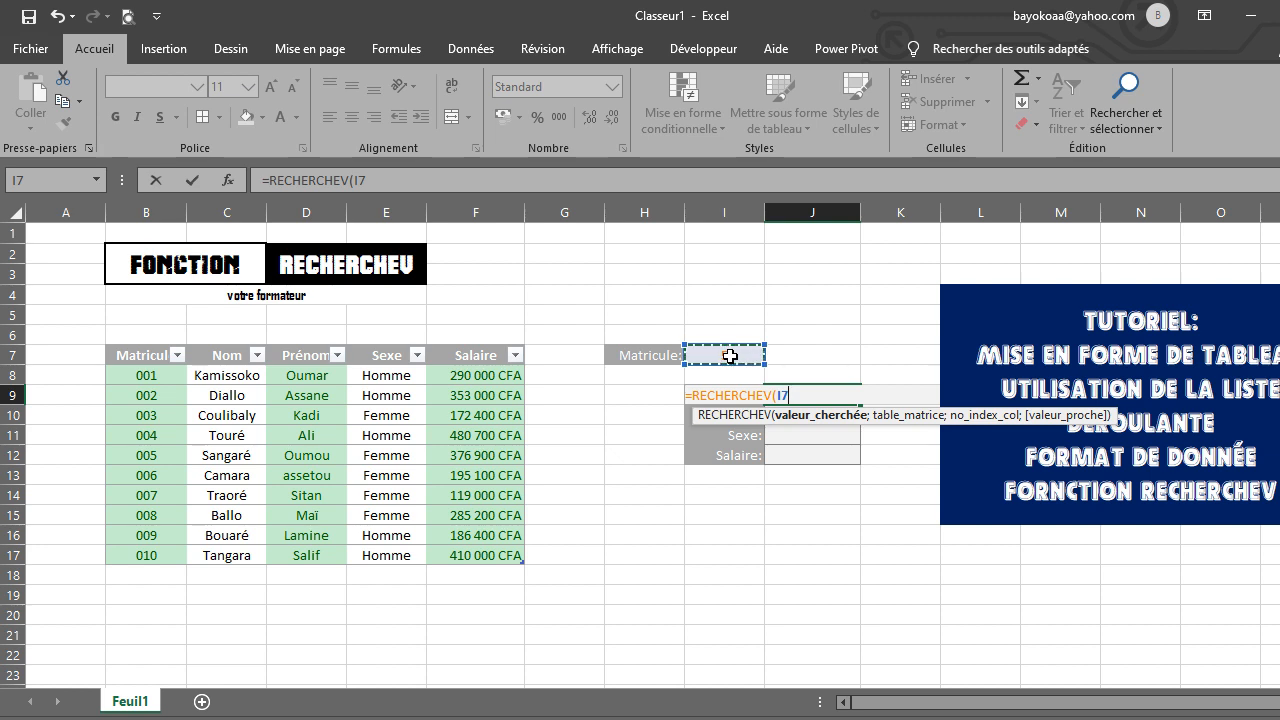
pyautogui.write(';')
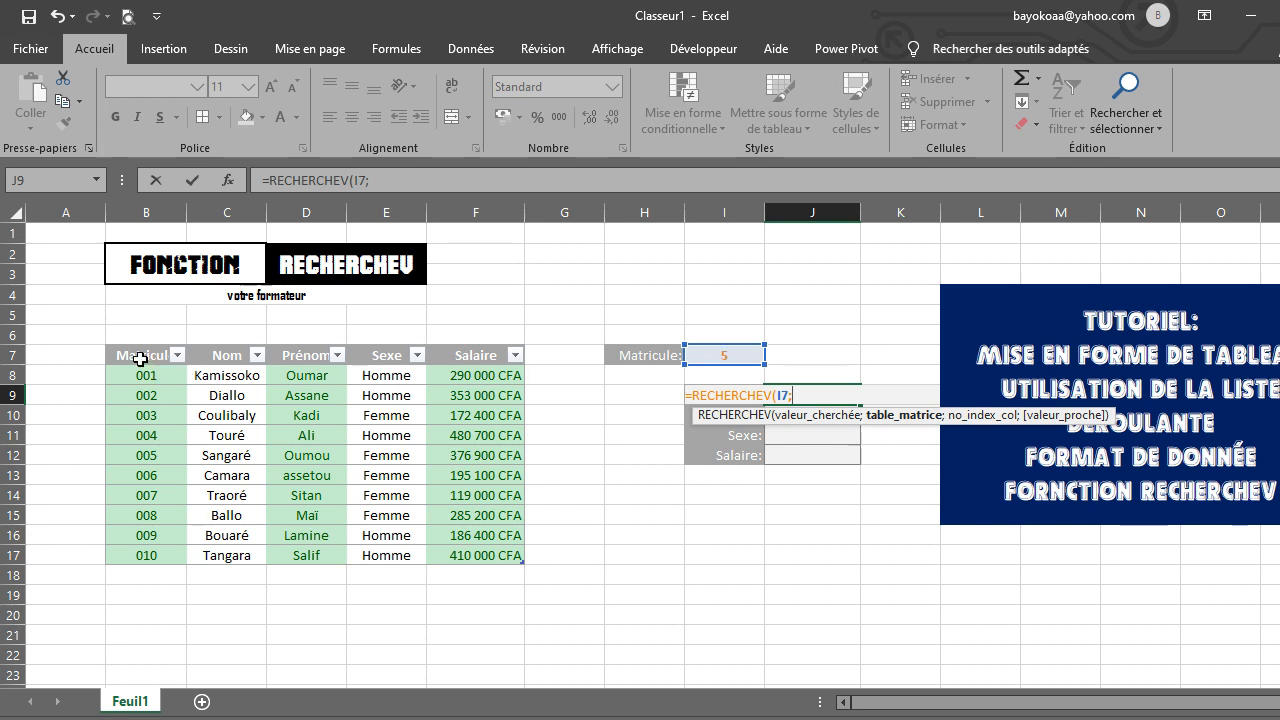
pyautogui.moveTo(140, 358); pyautogui.dragTo(477, 549)
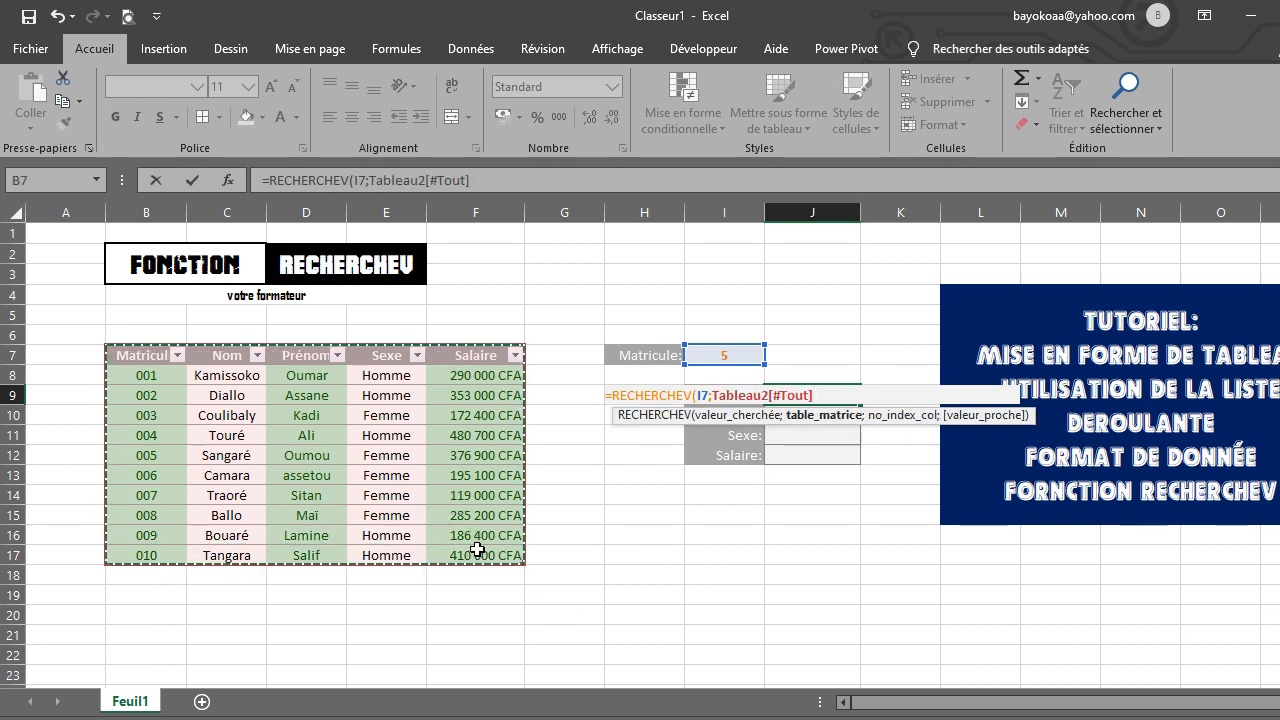
pyautogui.write(';2')
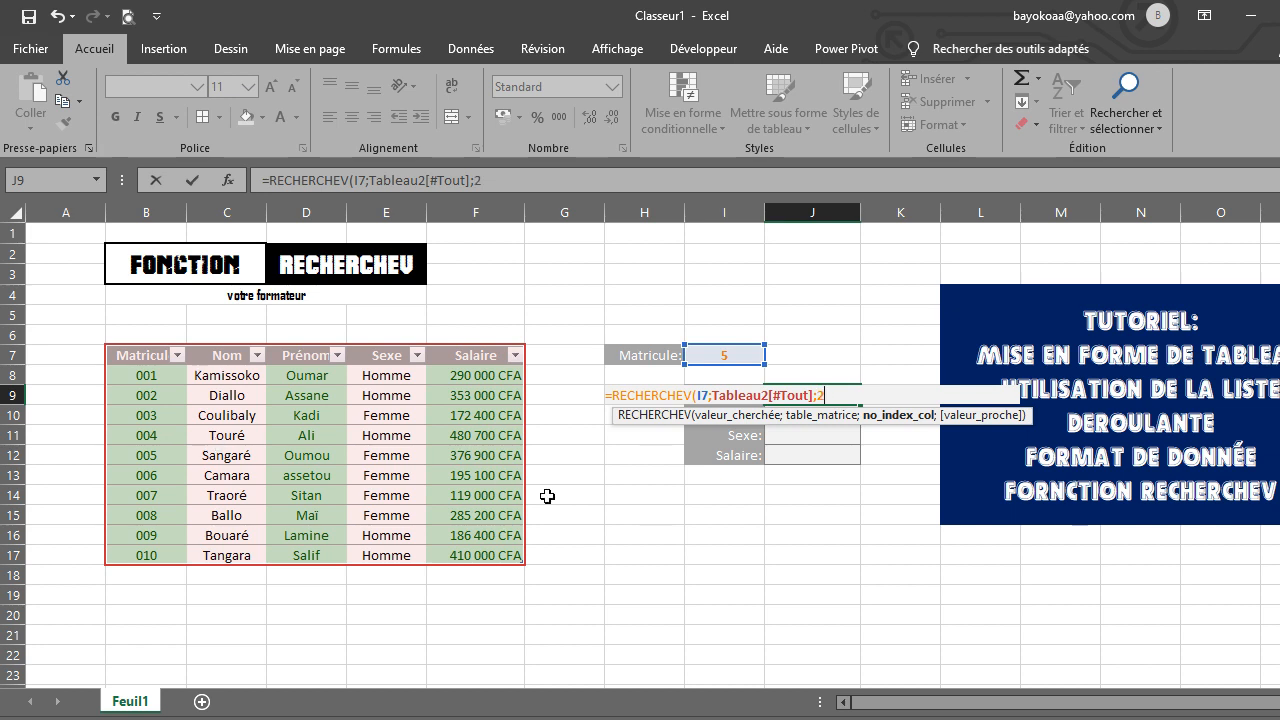
pyautogui.write(';')
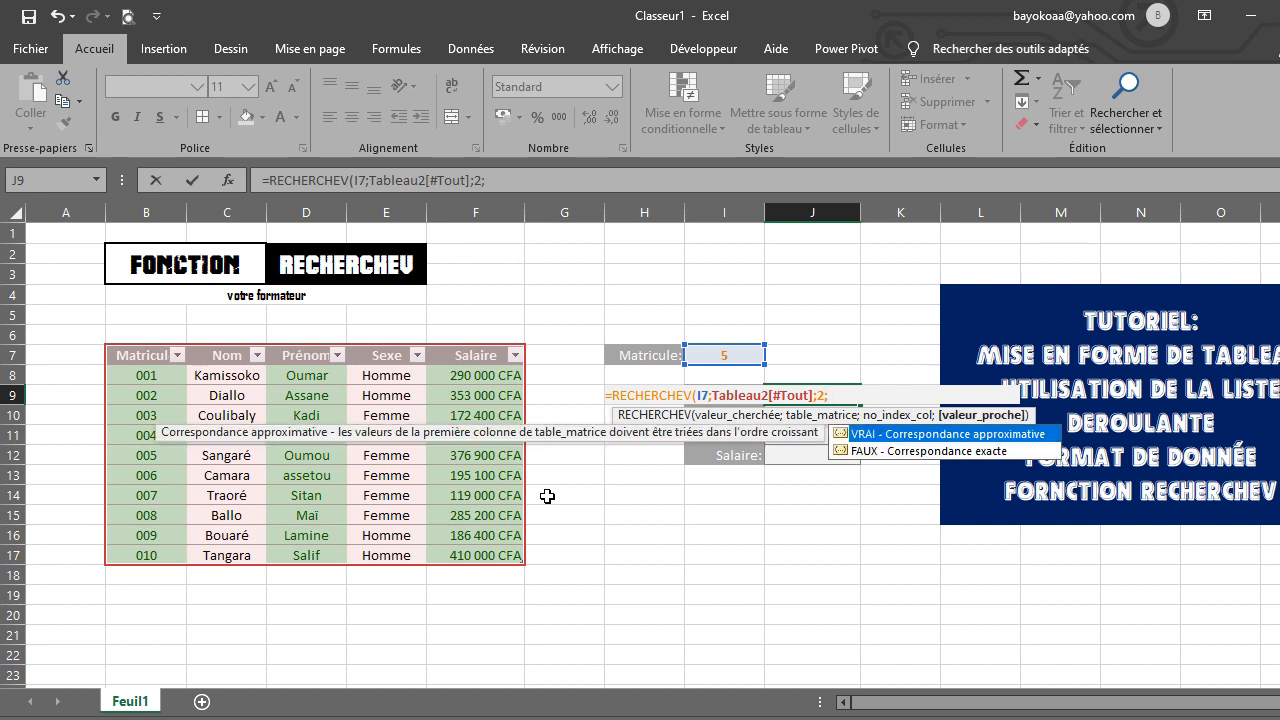
pyautogui.doubleClick(977, 451)
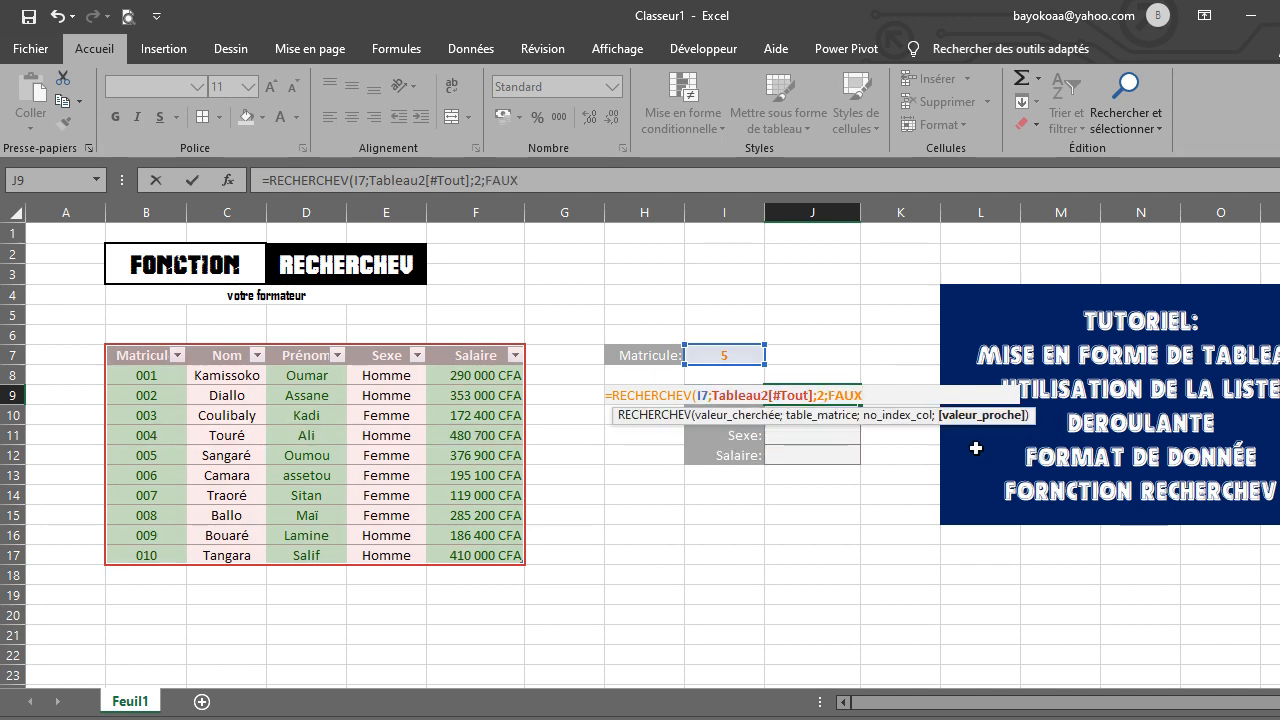
pyautogui.write(')')
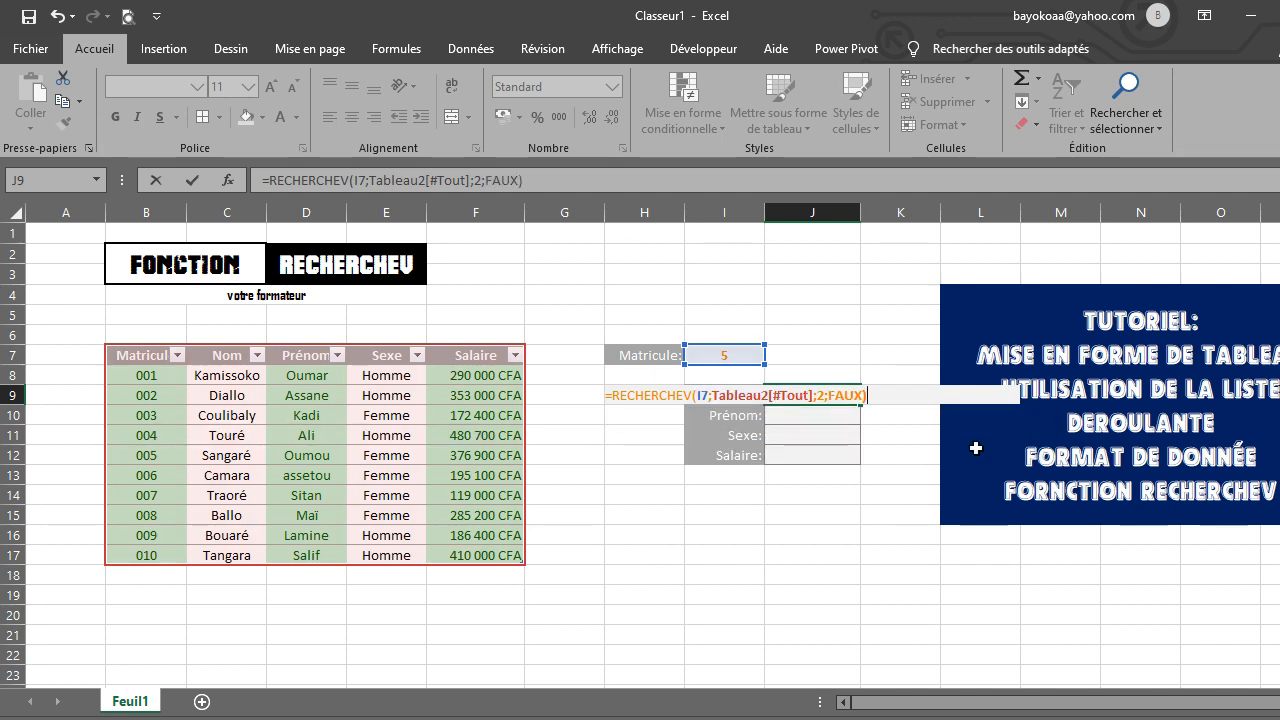
pyautogui.press('Return')
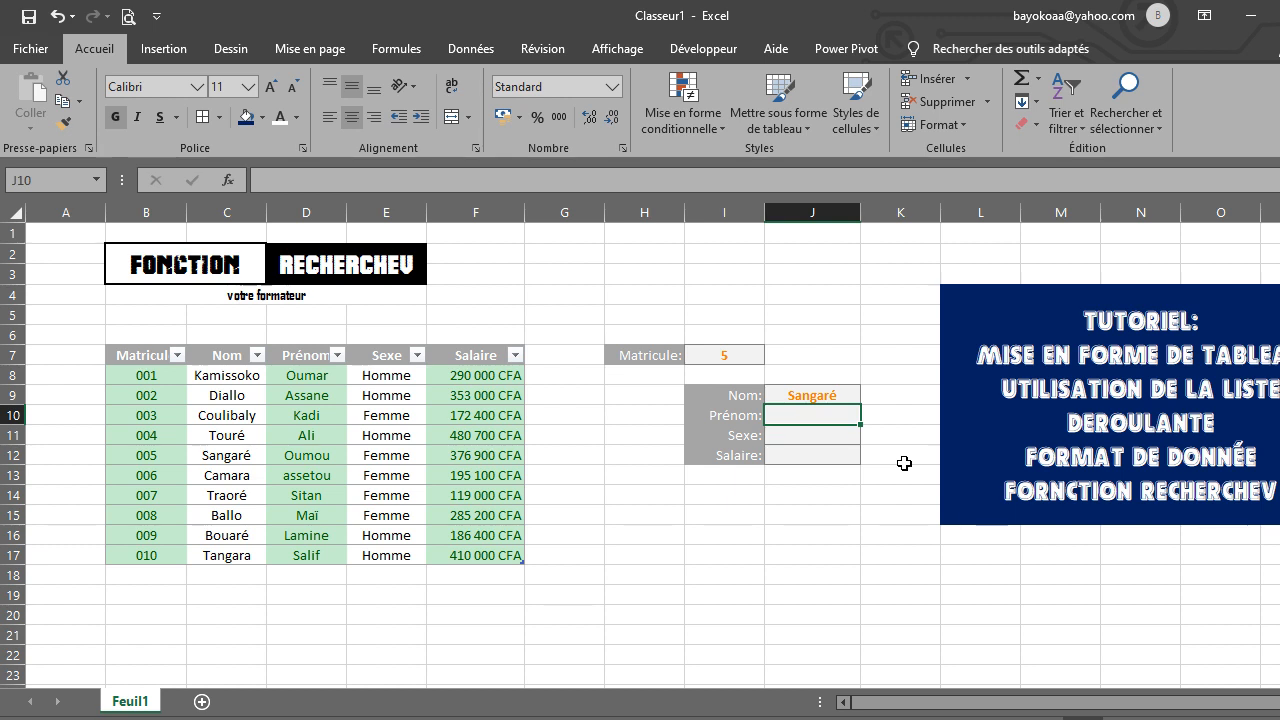
# Step: Enter =RECHERCHEV(I7;Tableau2[#Tout];3;FAUX) in the Prénom result cell J10
pyautogui.write('=re')
pyautogui.write('che')
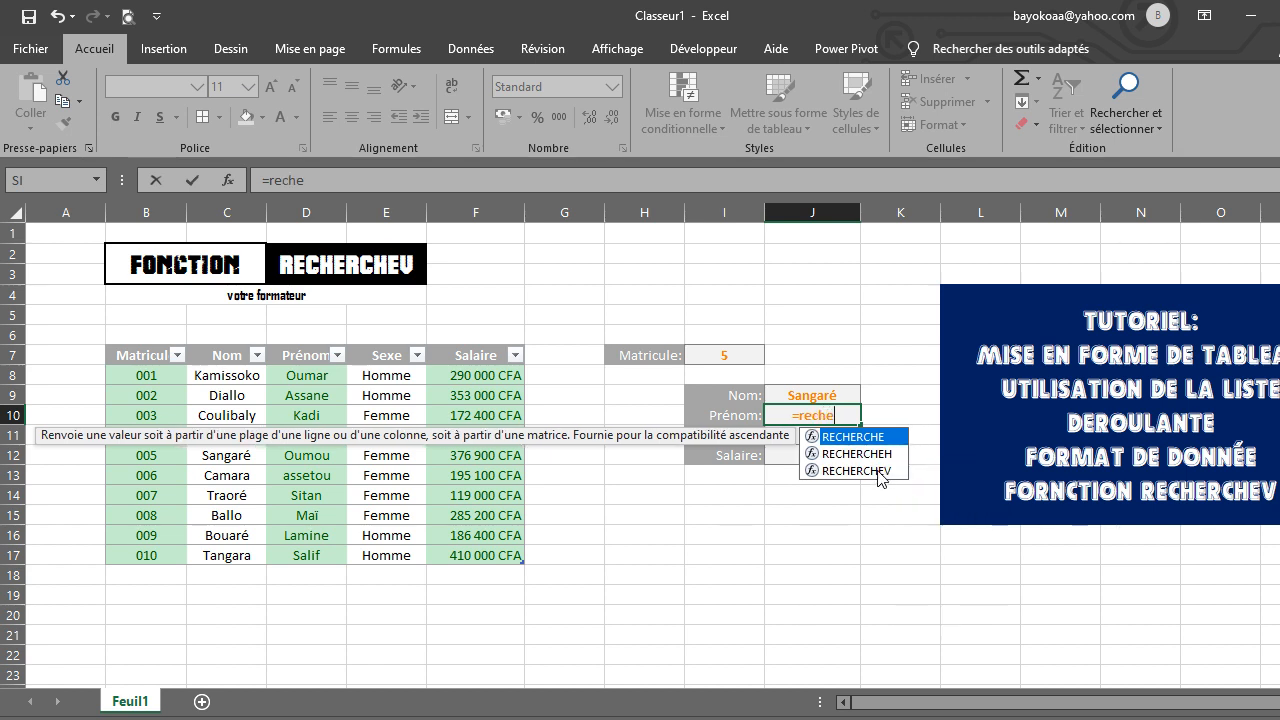
pyautogui.doubleClick(880, 470)
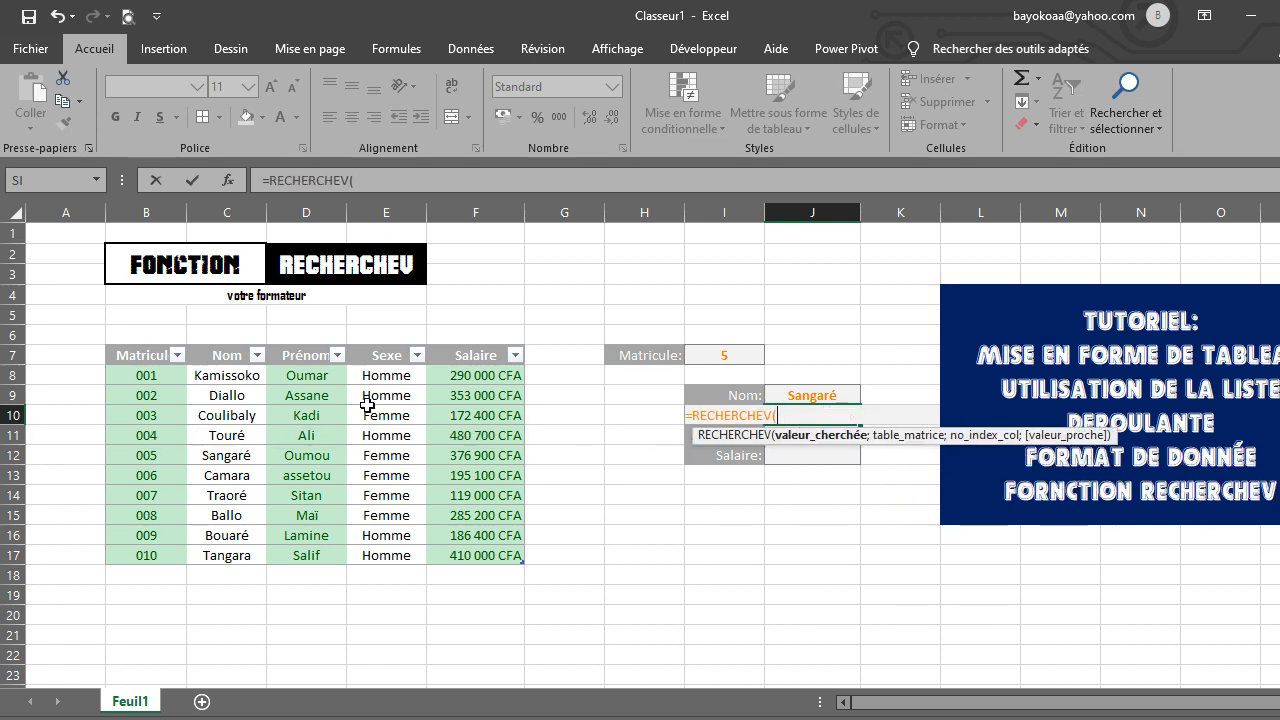
pyautogui.click(718, 356)
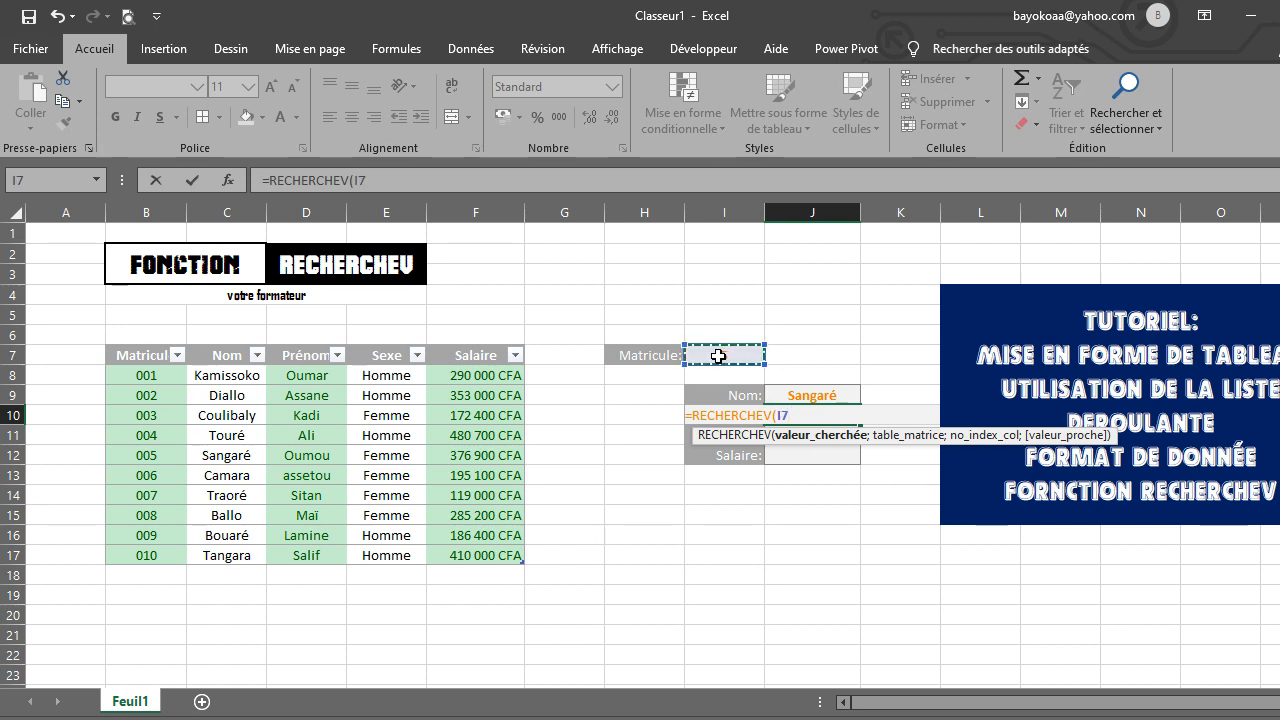
pyautogui.write(';')
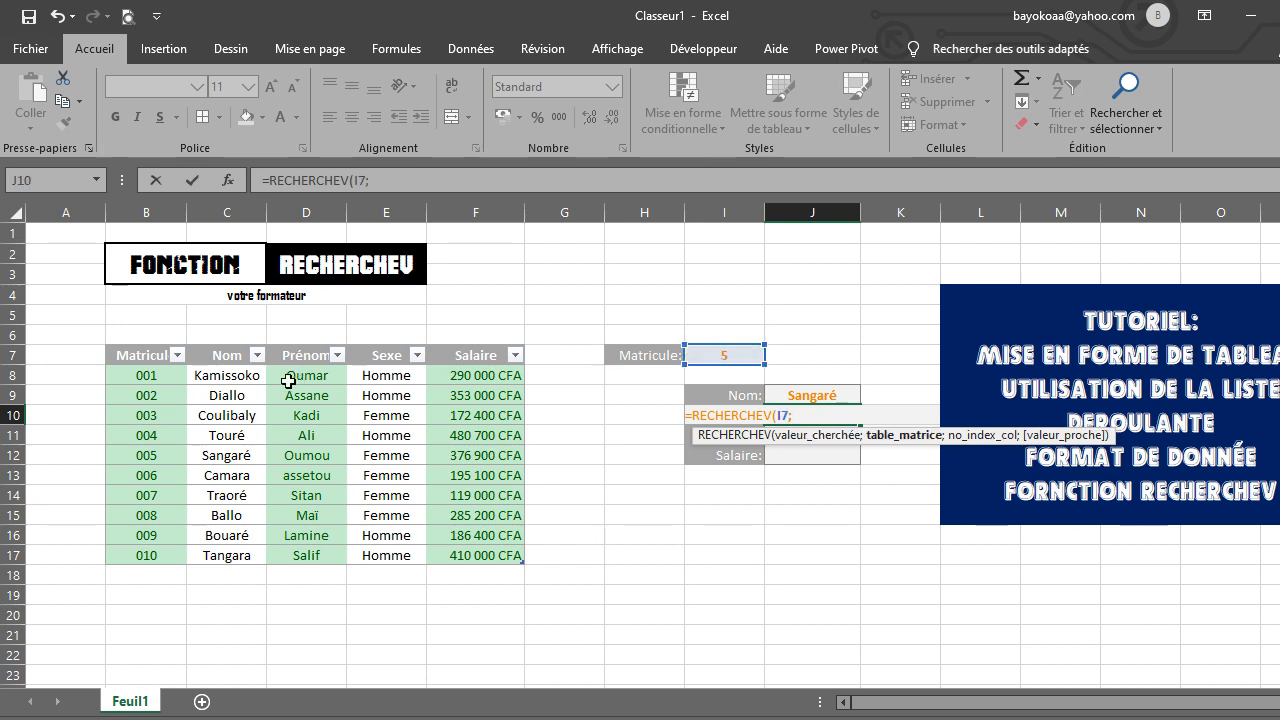
pyautogui.moveTo(126, 355); pyautogui.dragTo(464, 550)
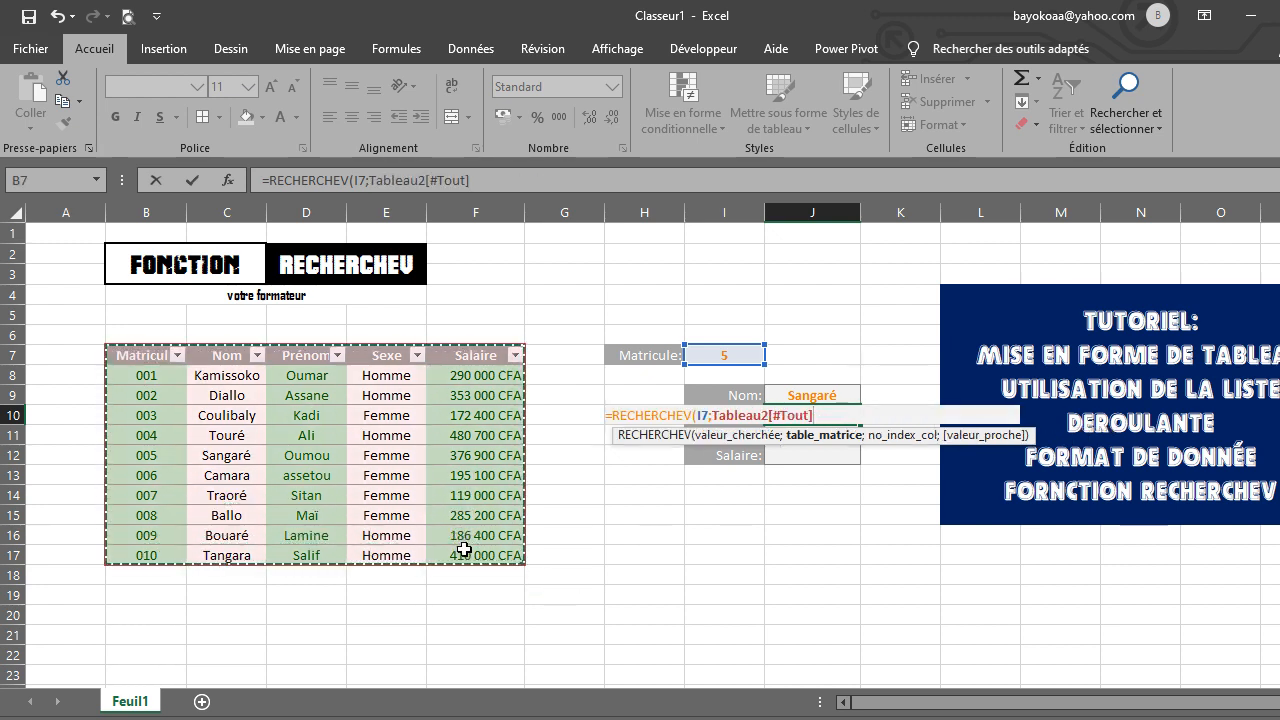
pyautogui.write(';')
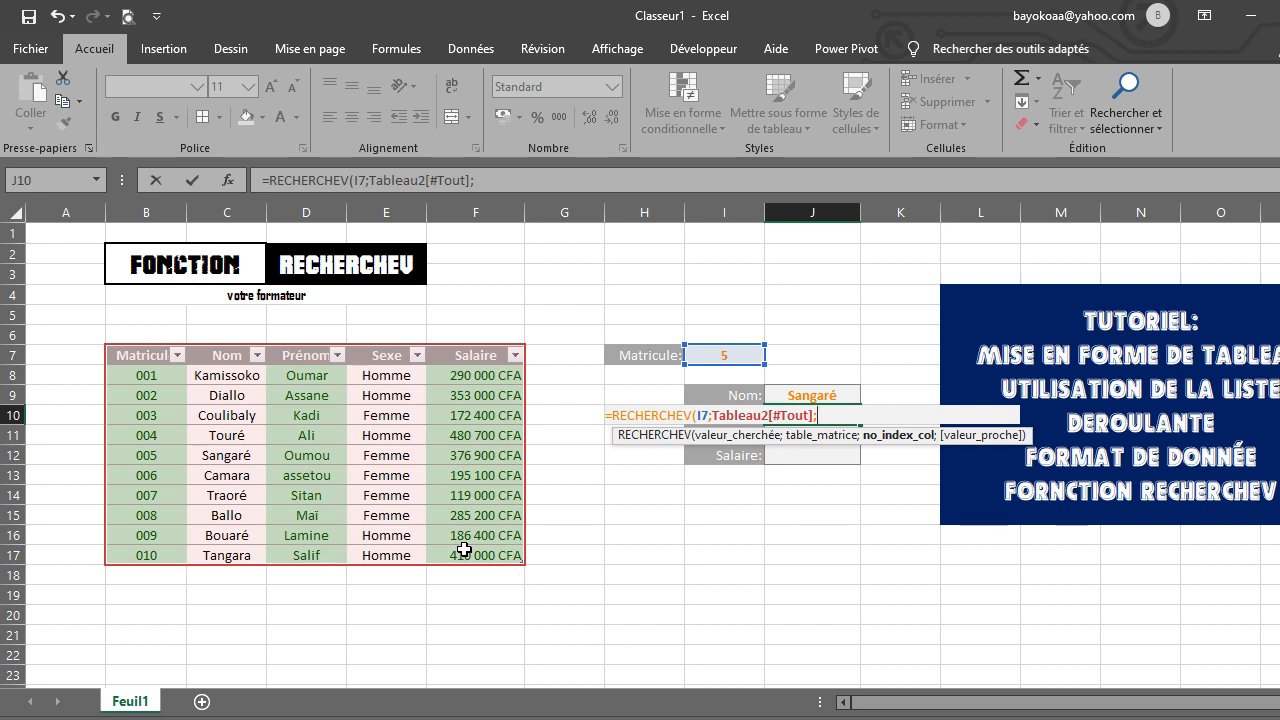
pyautogui.write('3;')
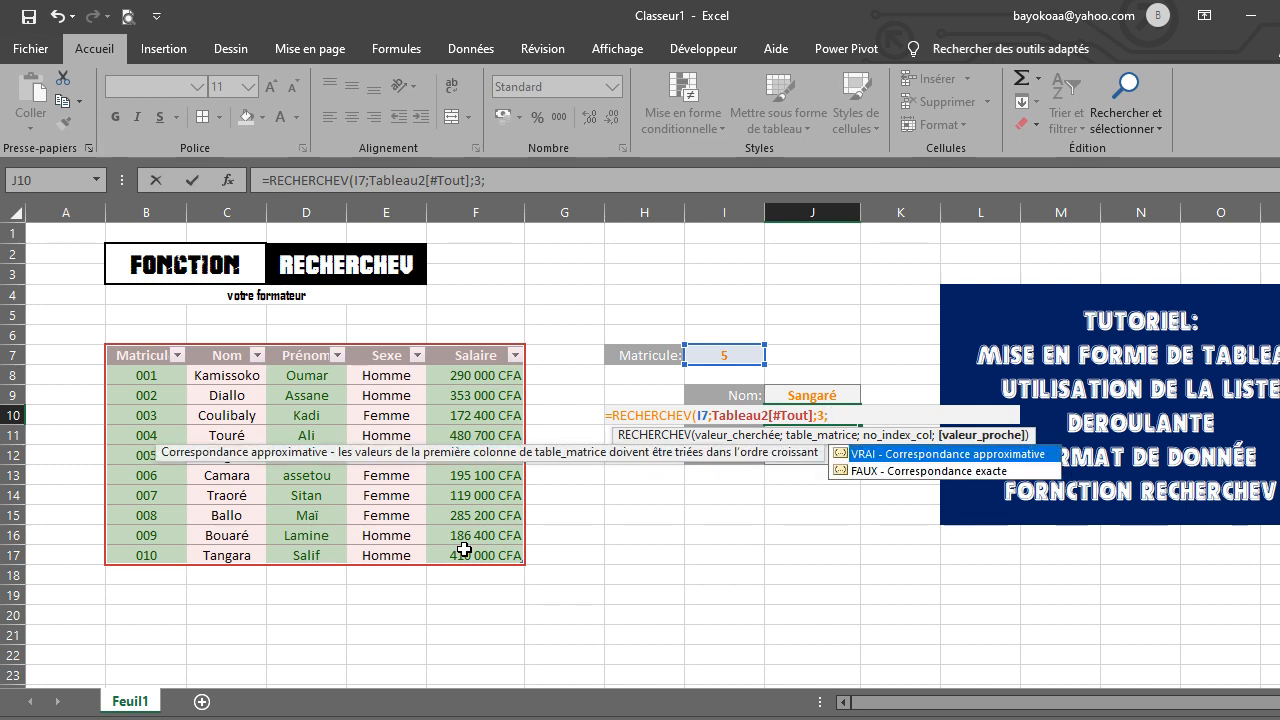
pyautogui.doubleClick(946, 470)
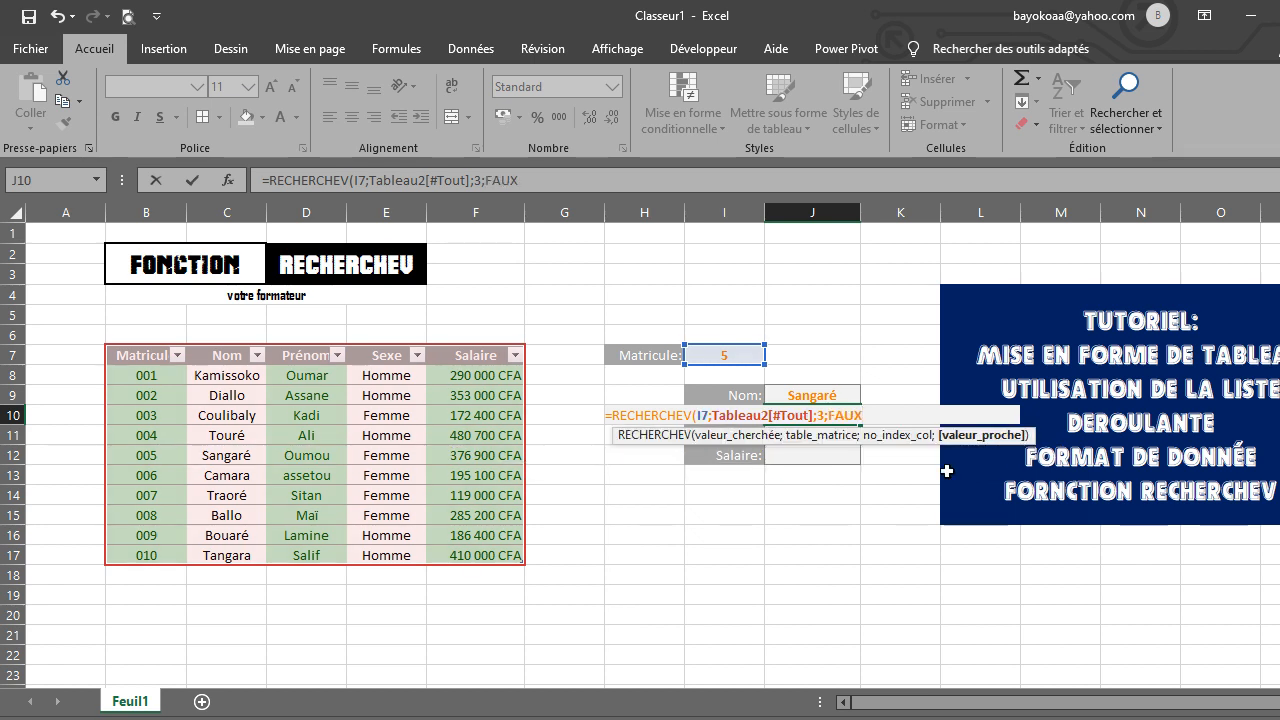
pyautogui.write(')')
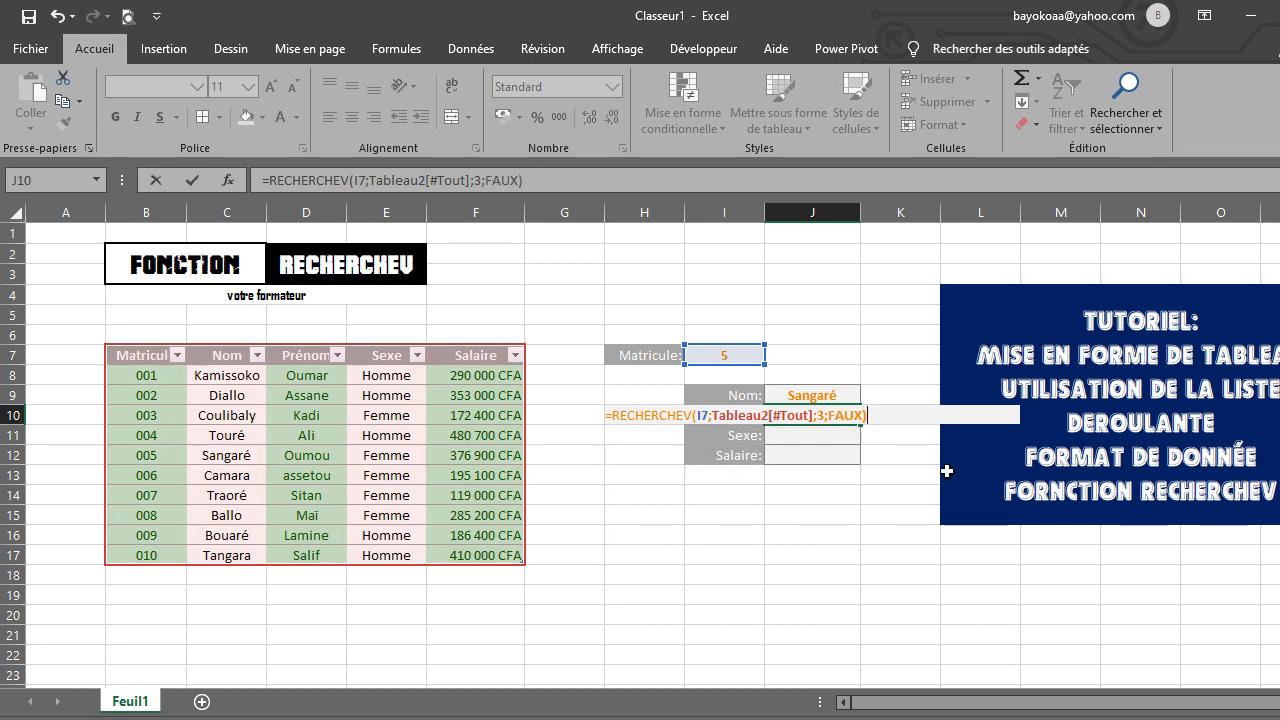
pyautogui.press('Return')
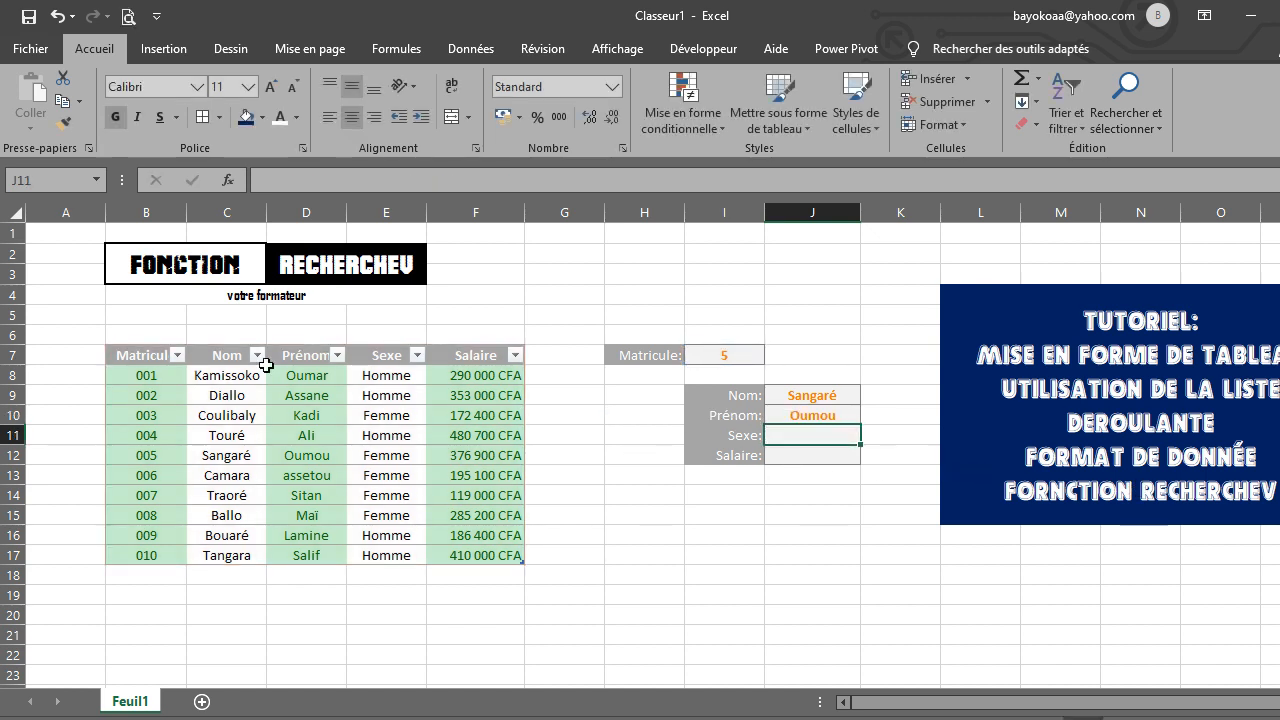
# Step: Enter =RECHERCHEV(I7;Tableau2[#Tout];4;FAUX) in the Sexe result cell J11
pyautogui.write('=re')
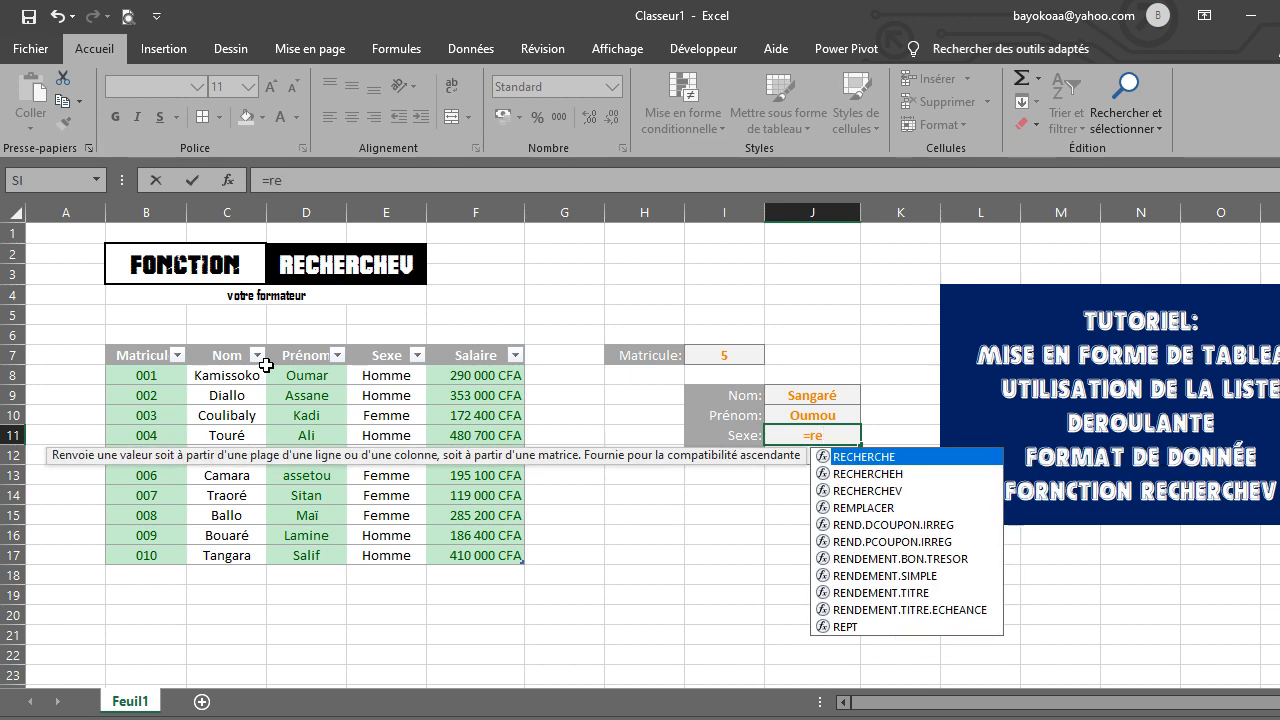
pyautogui.write('che')
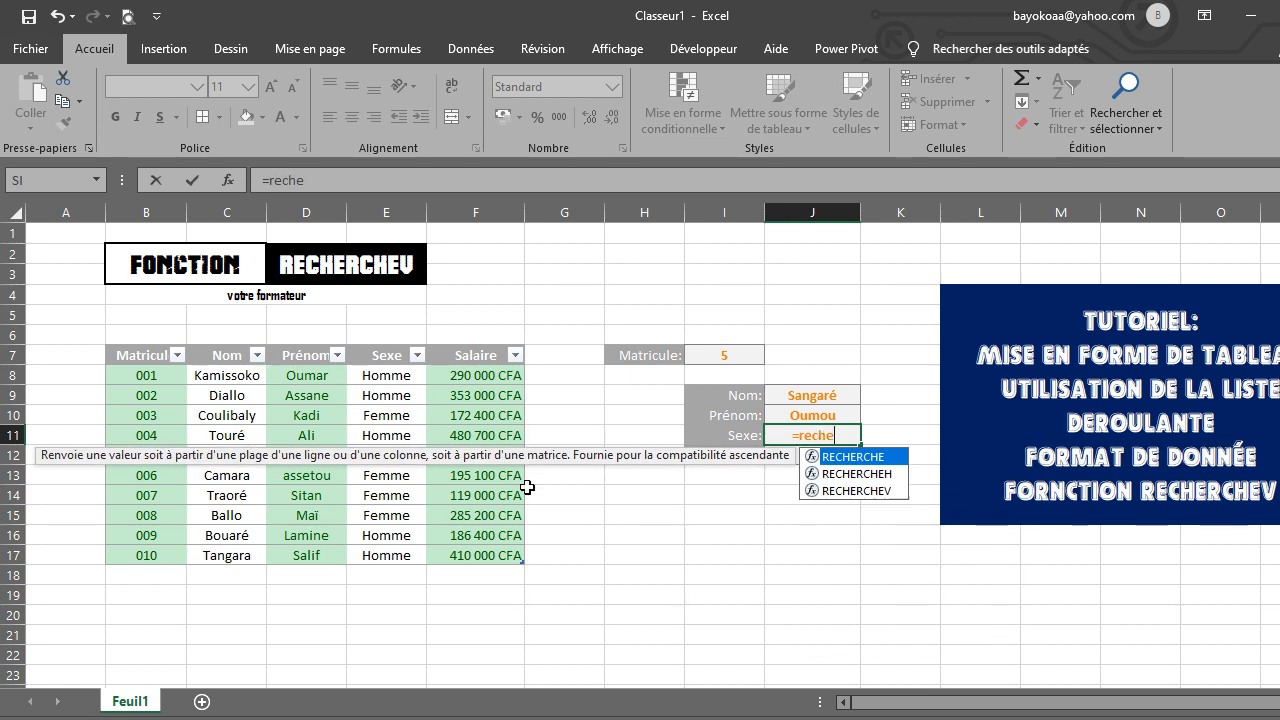
pyautogui.doubleClick(884, 491)
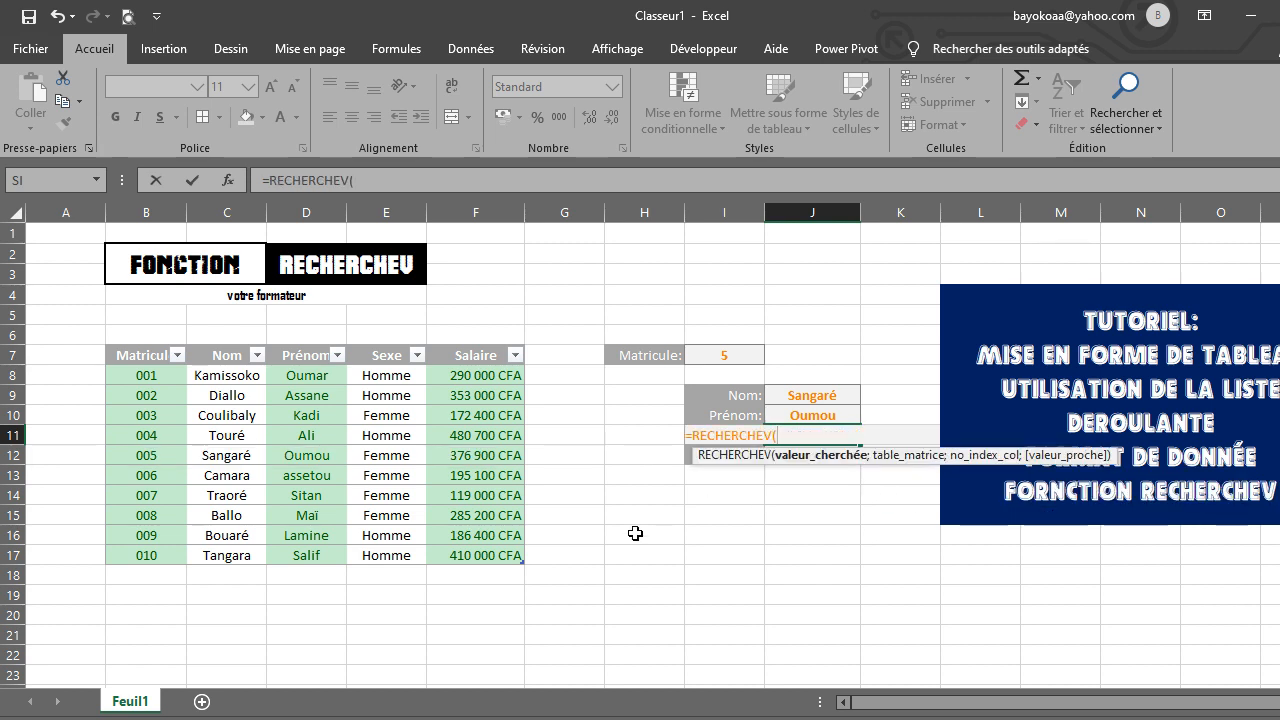
pyautogui.click(735, 356)
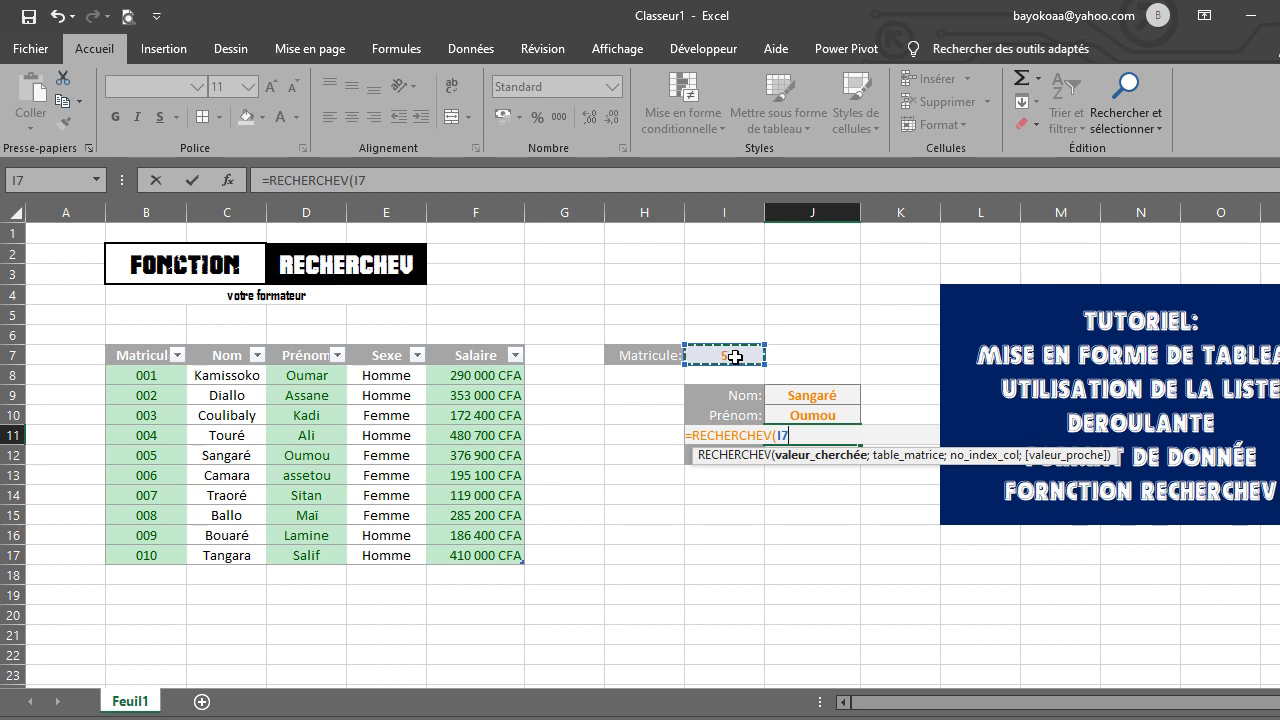
pyautogui.write(';')
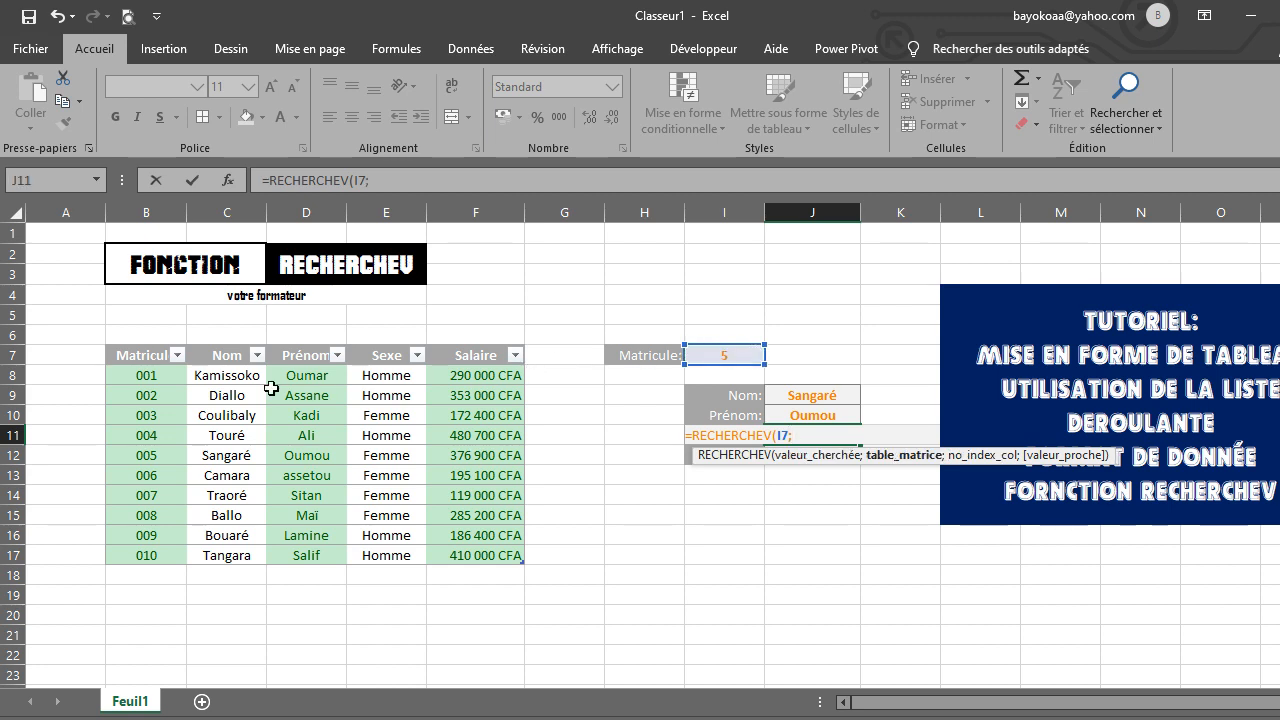
pyautogui.moveTo(139, 356); pyautogui.dragTo(469, 555)
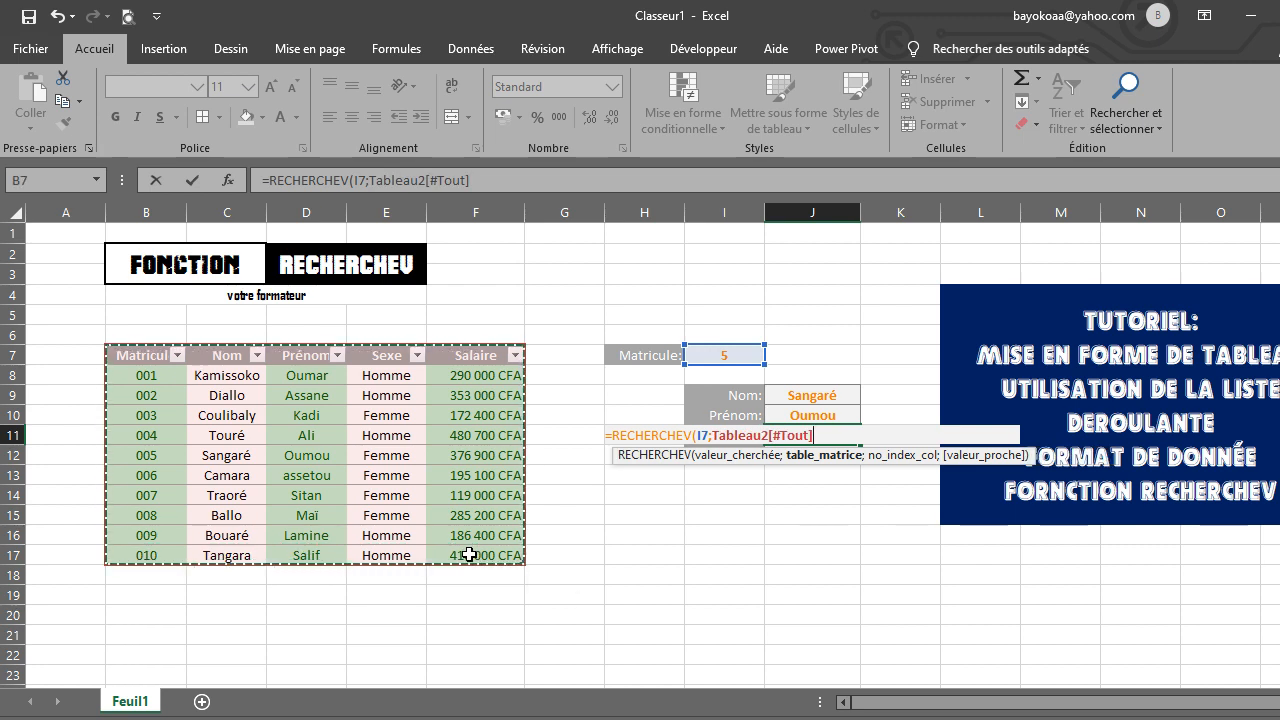
pyautogui.write(';')
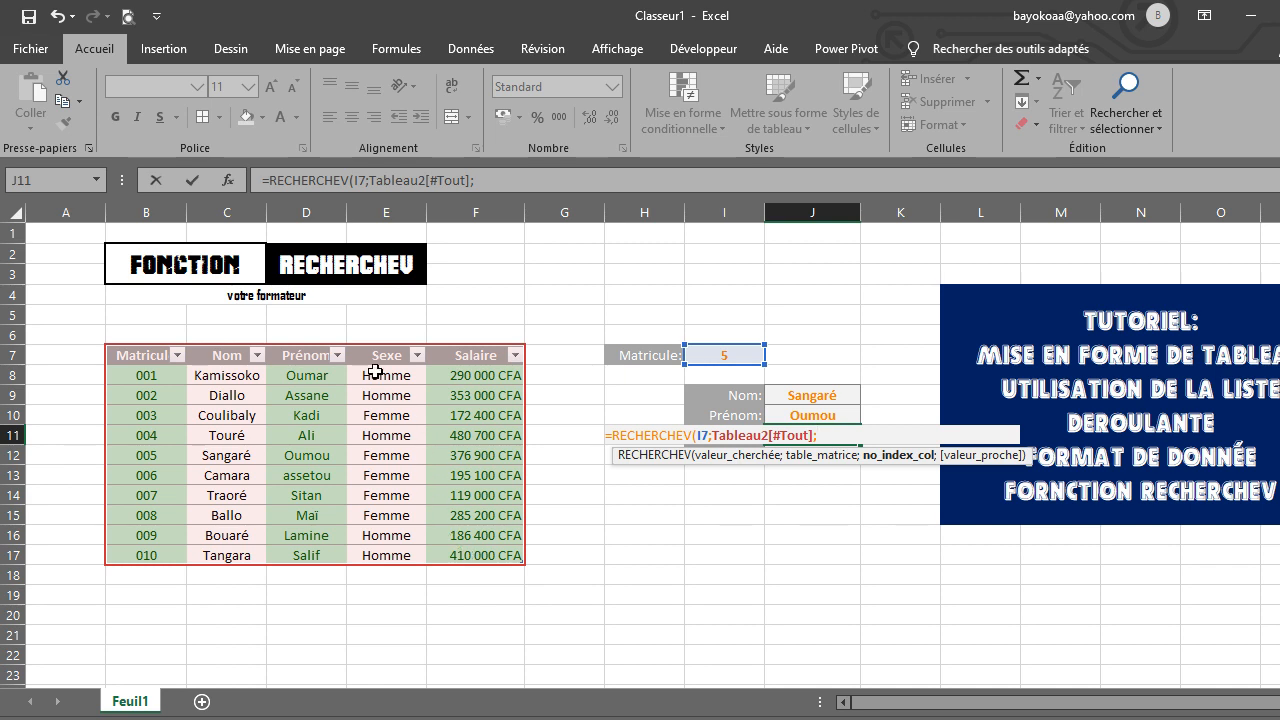
pyautogui.write('4;')
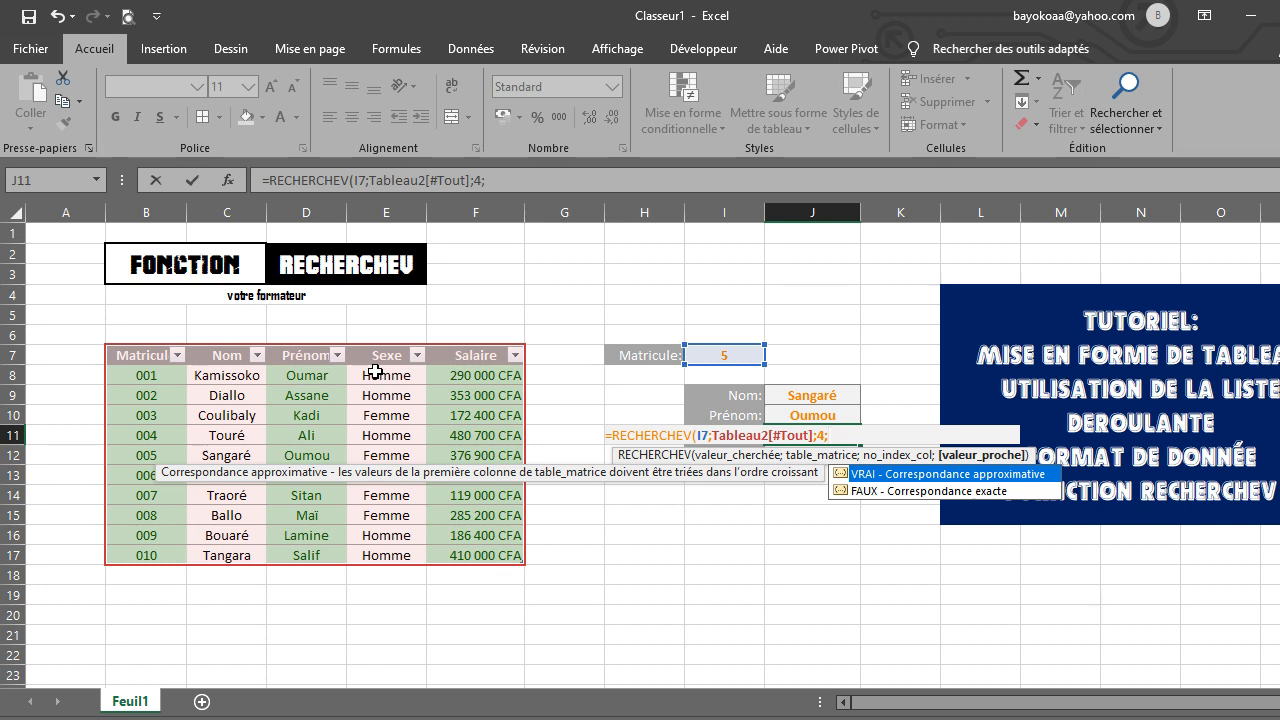
pyautogui.doubleClick(909, 489)
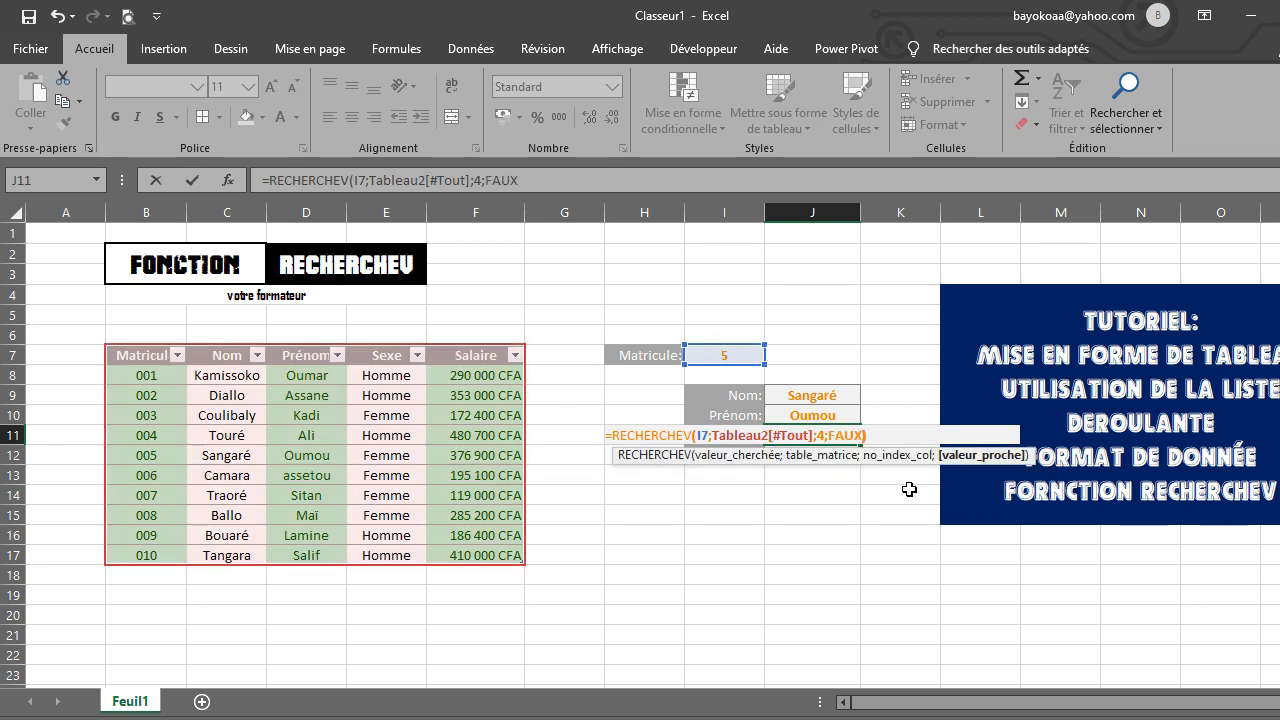
pyautogui.write(')')
pyautogui.press('Return')
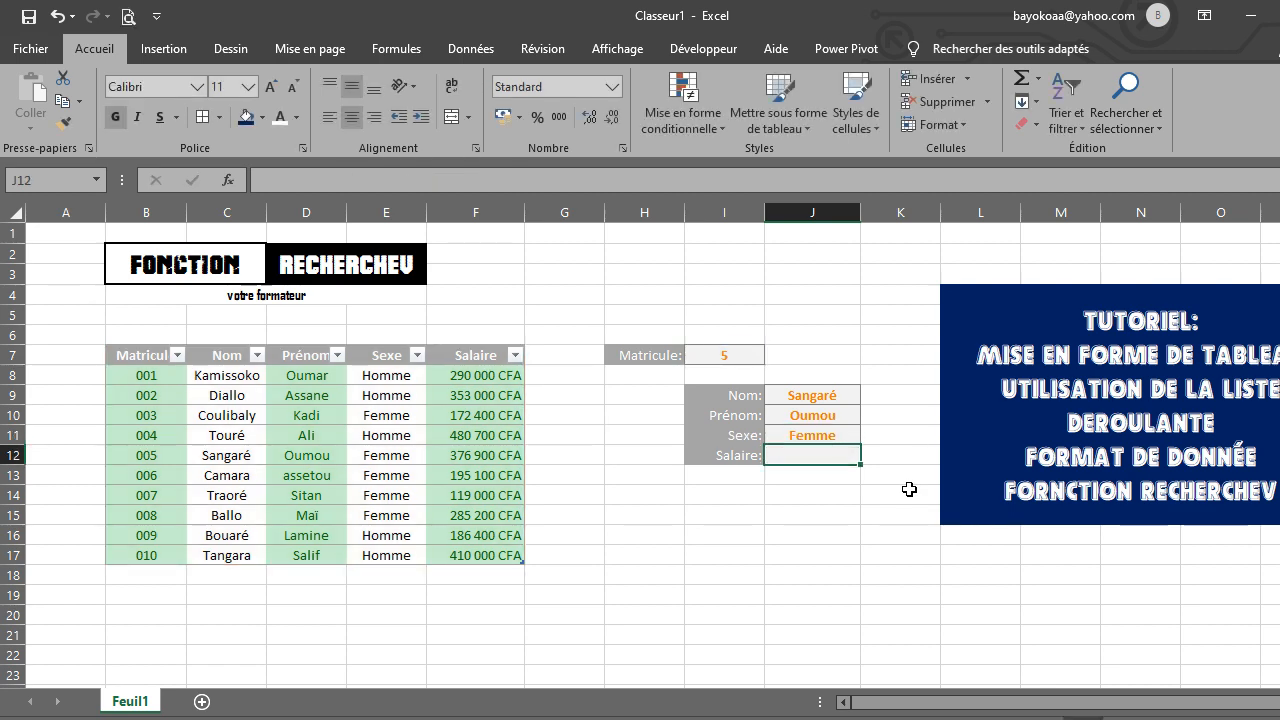
# Step: Enter =RECHERCHEV(I7;Tableau2[#Tout];5;FAUX) in the Salaire result cell J12
pyautogui.write('=re')
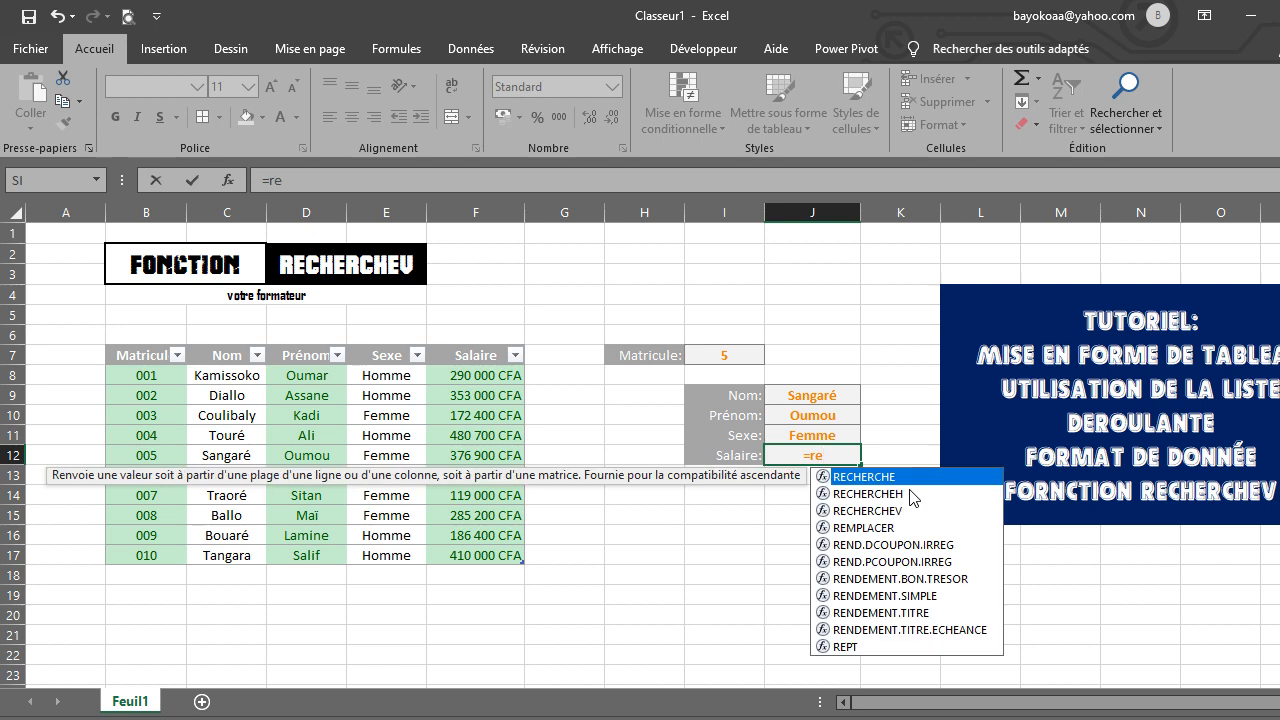
pyautogui.doubleClick(895, 510)
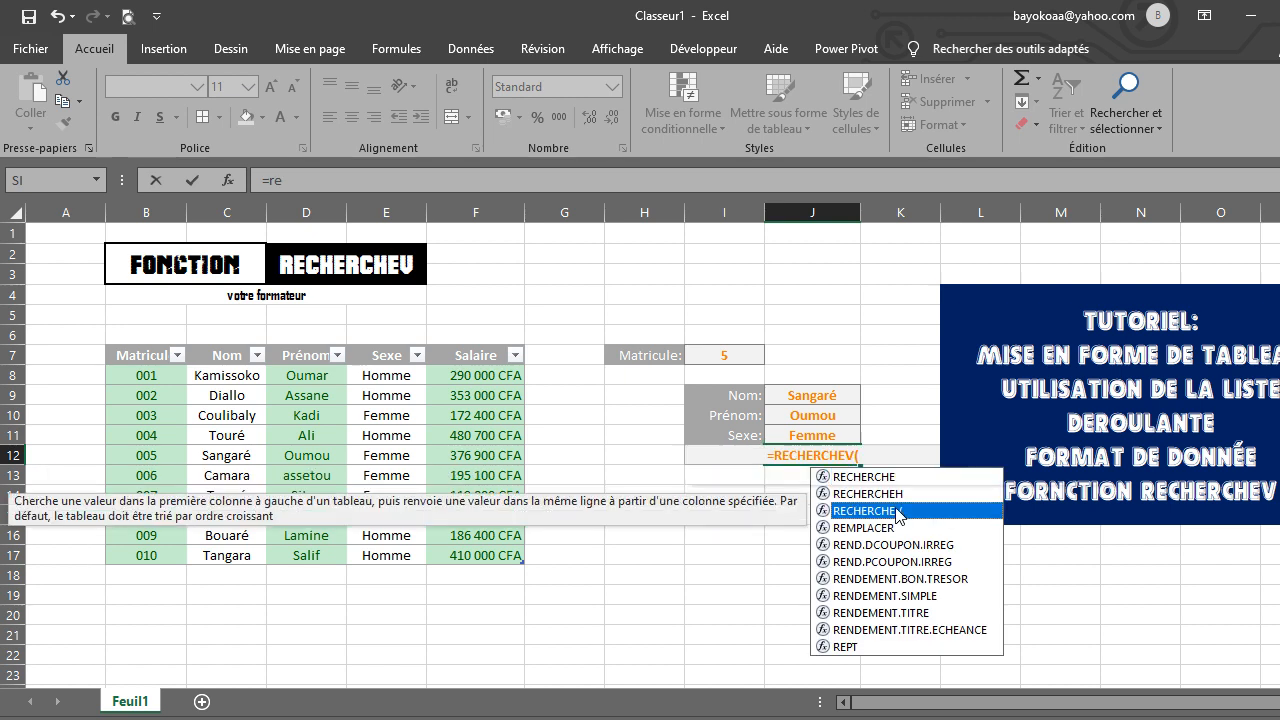
pyautogui.click(724, 358)
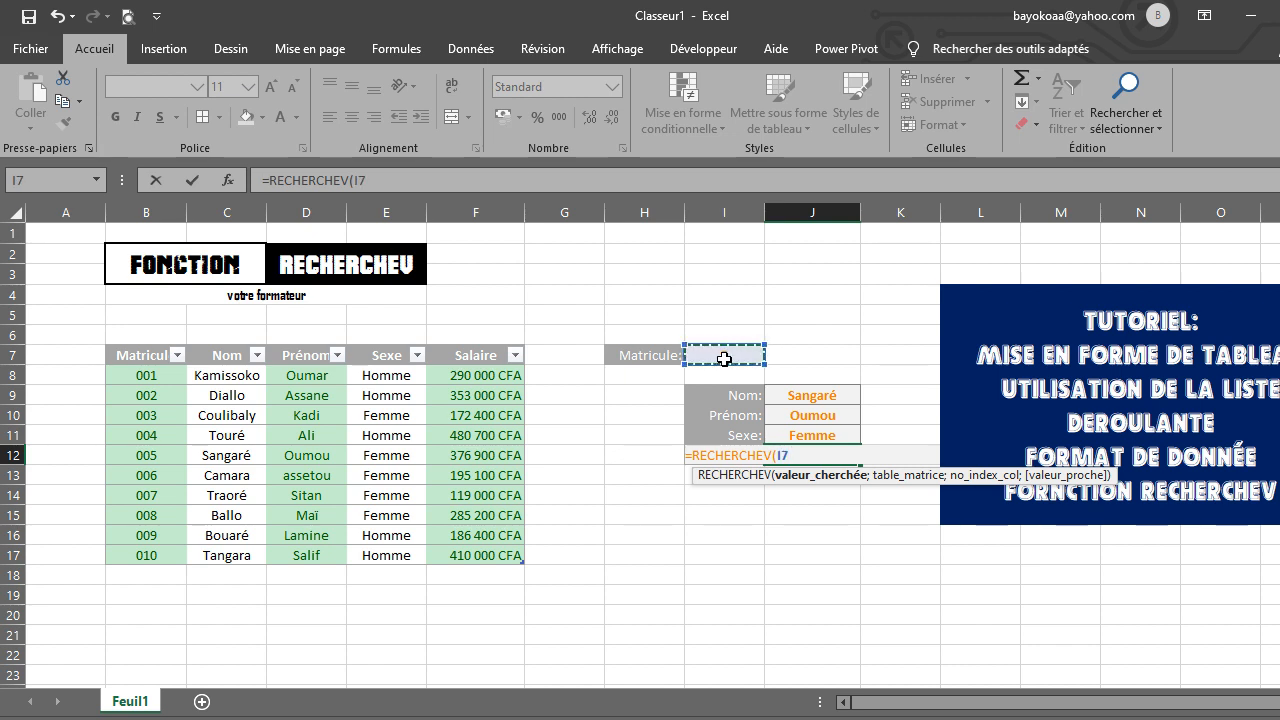
pyautogui.write(';')
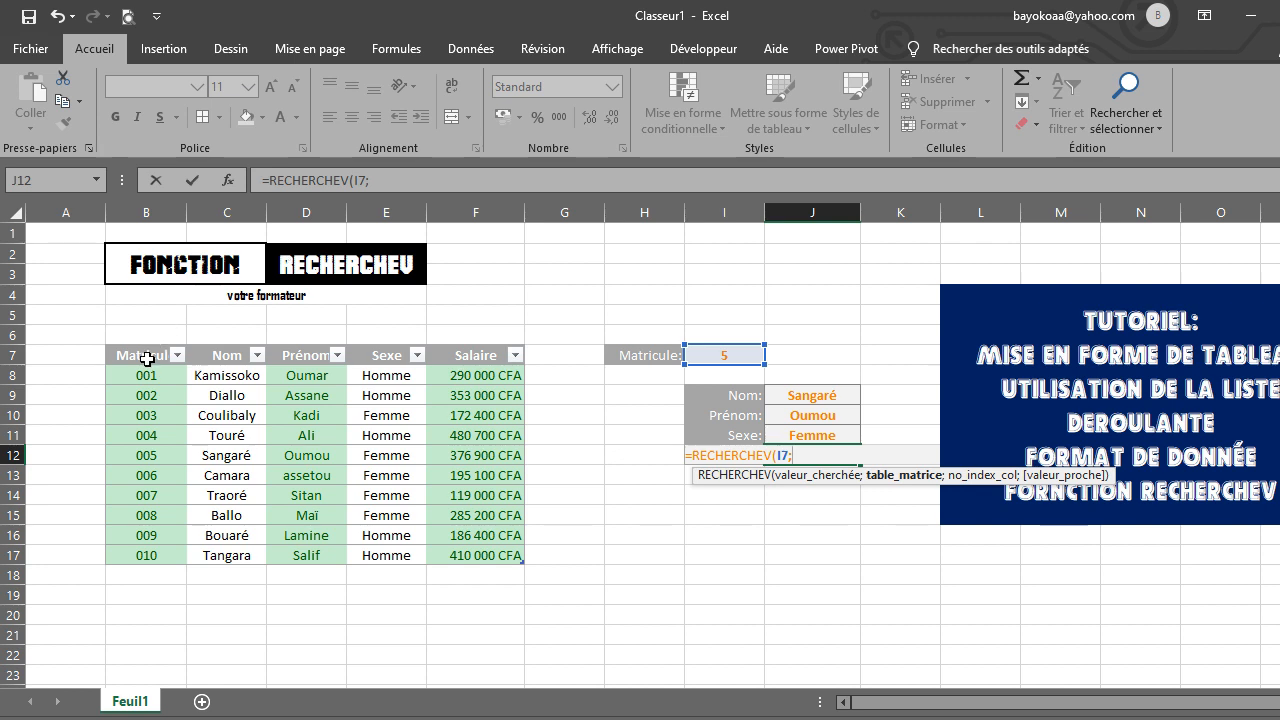
pyautogui.moveTo(147, 358); pyautogui.dragTo(472, 552)
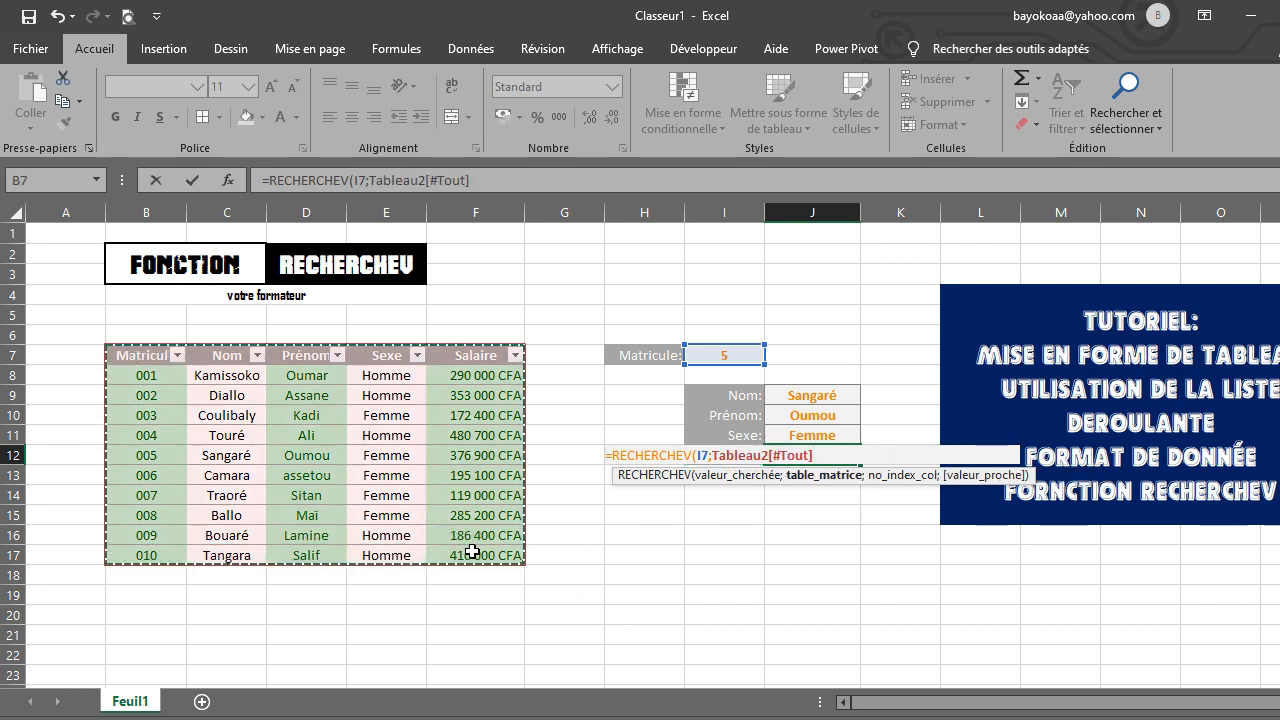
pyautogui.write(';')
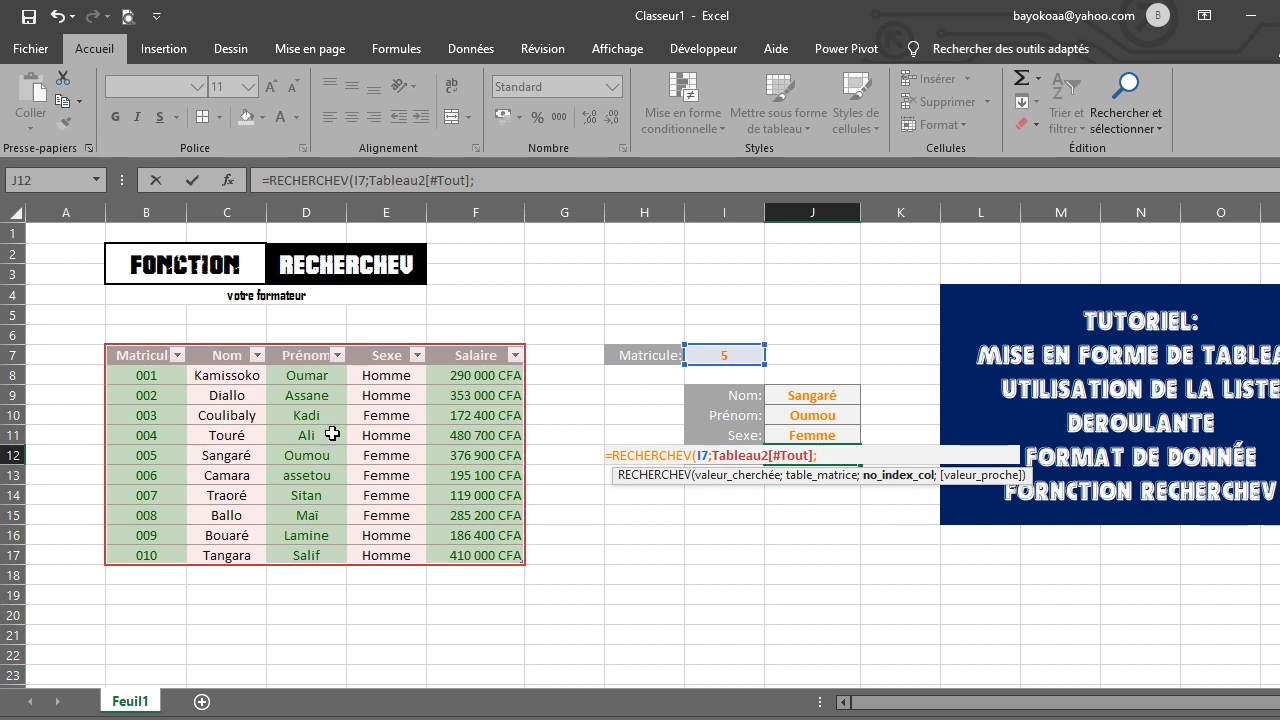
pyautogui.write('5')
pyautogui.write(';')
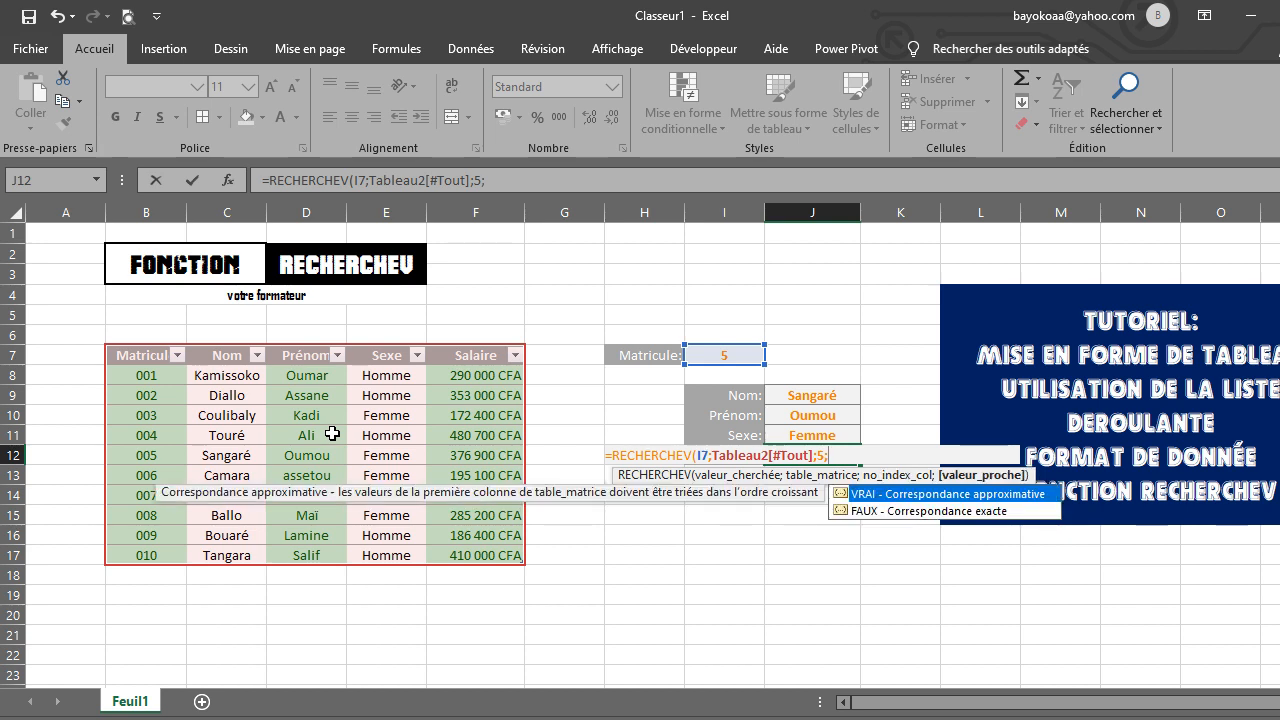
pyautogui.doubleClick(915, 511)
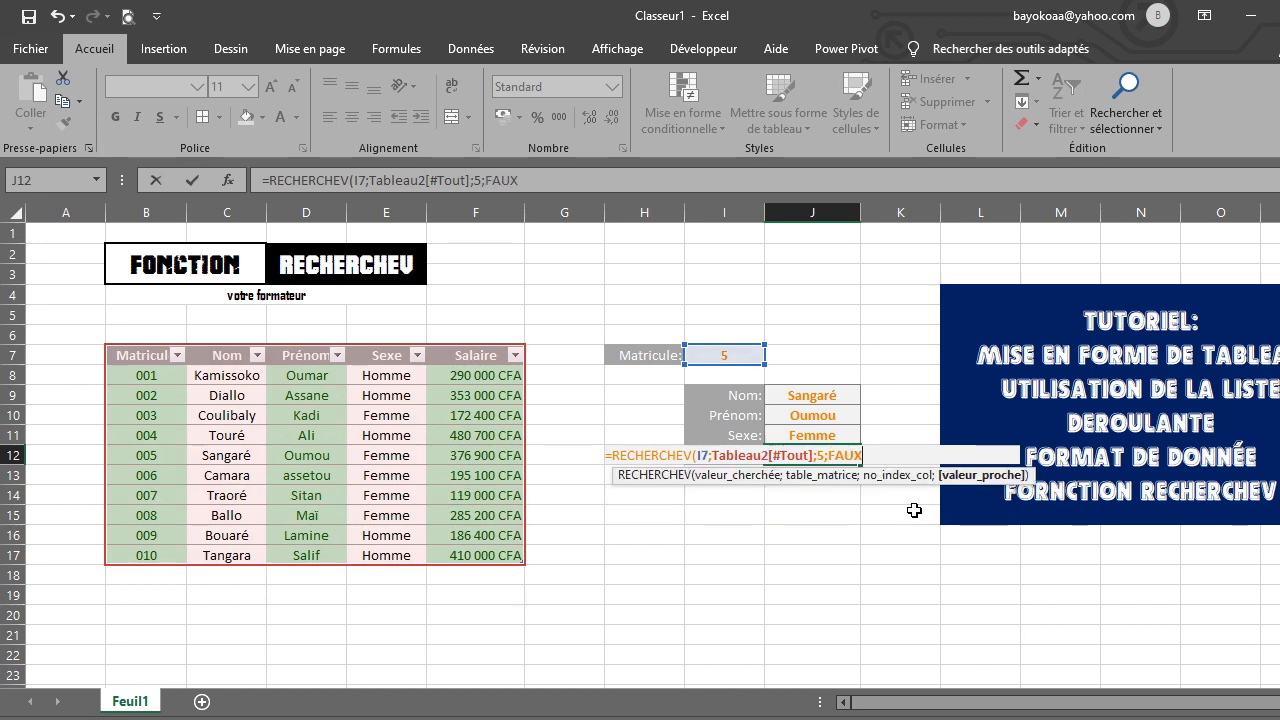
pyautogui.write(')')
pyautogui.press('Return')
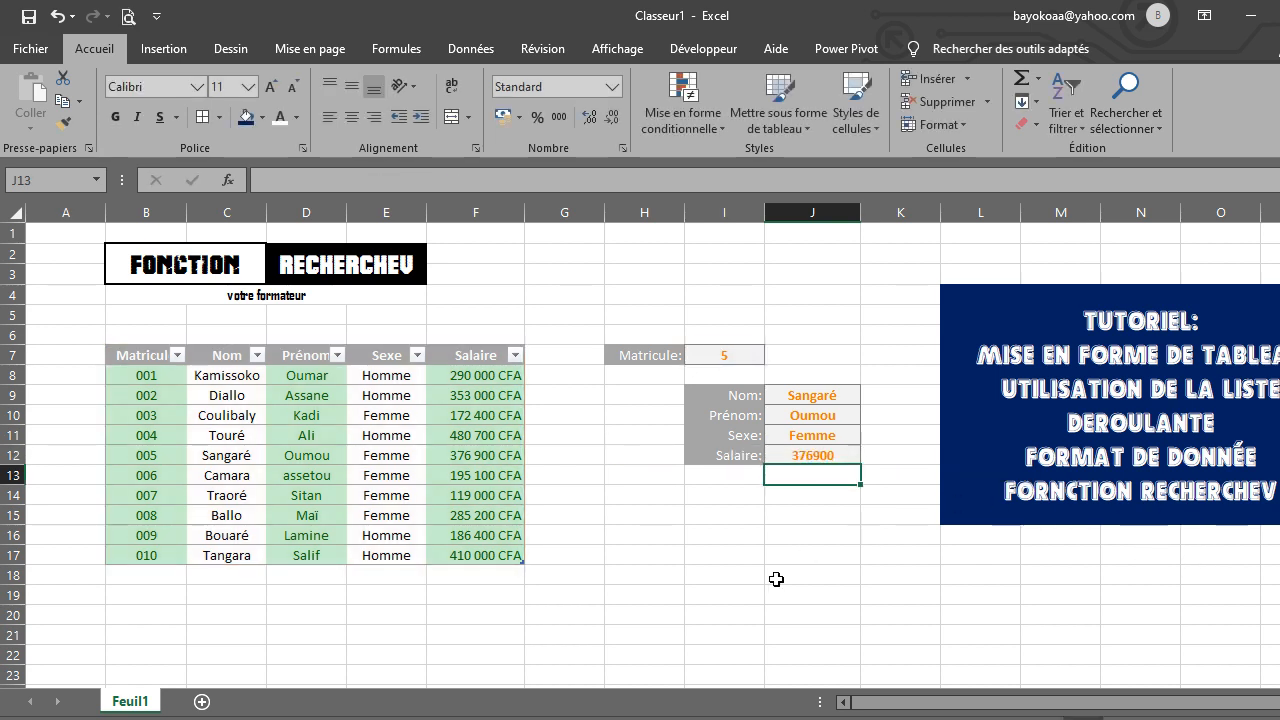
pyautogui.click(752, 556)
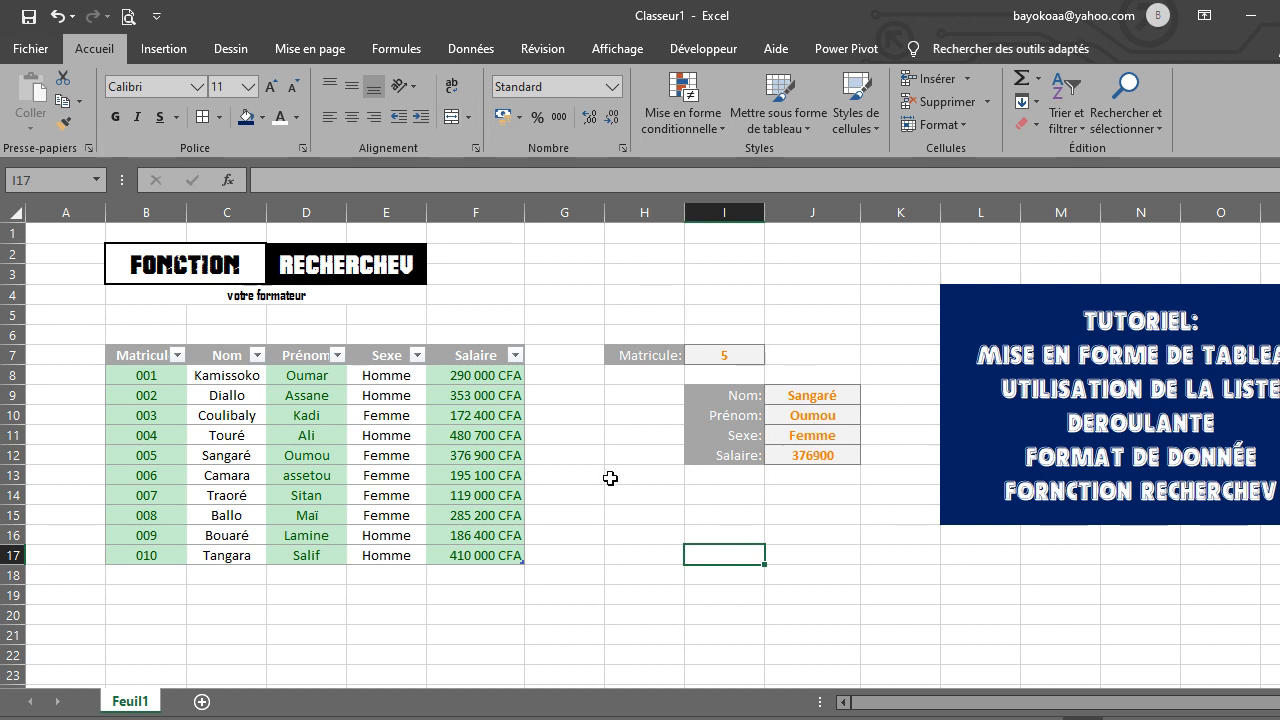
# Step: Format the Salaire result cell J12 as Monétaire with 0 decimals and the CFA Français (Mali) symbol
pyautogui.click(832, 455)
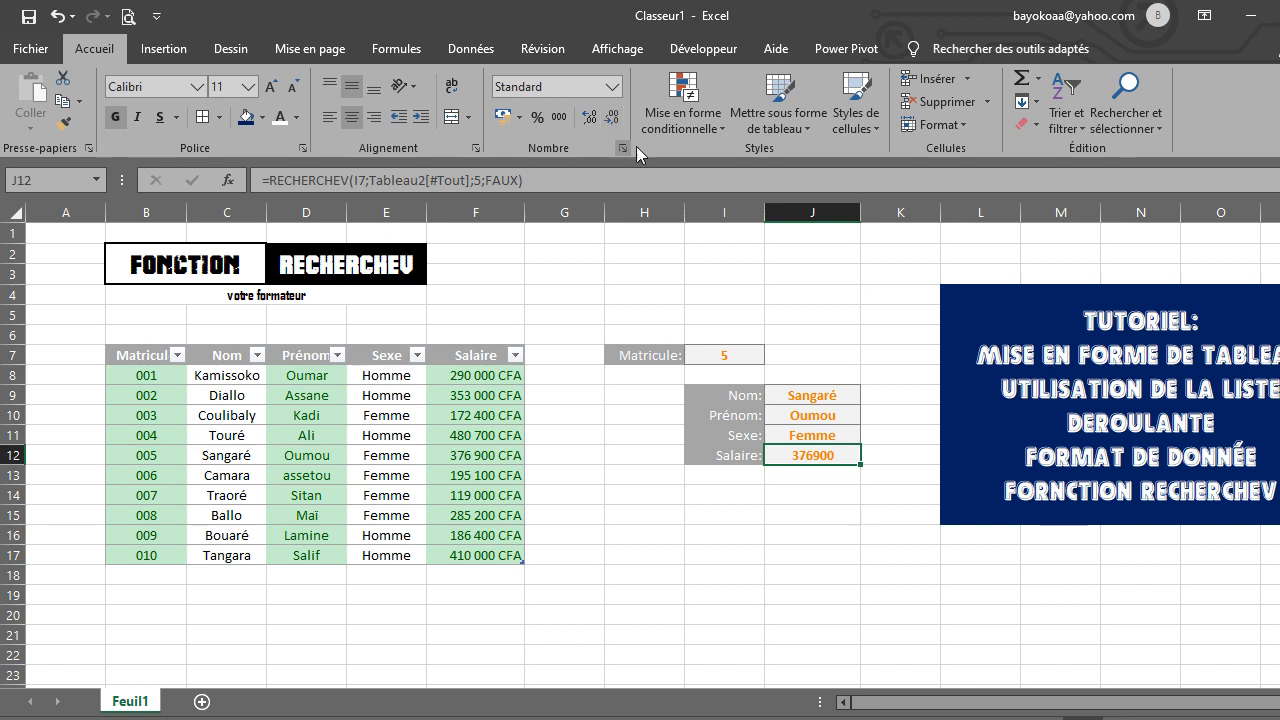
pyautogui.click(612, 87)
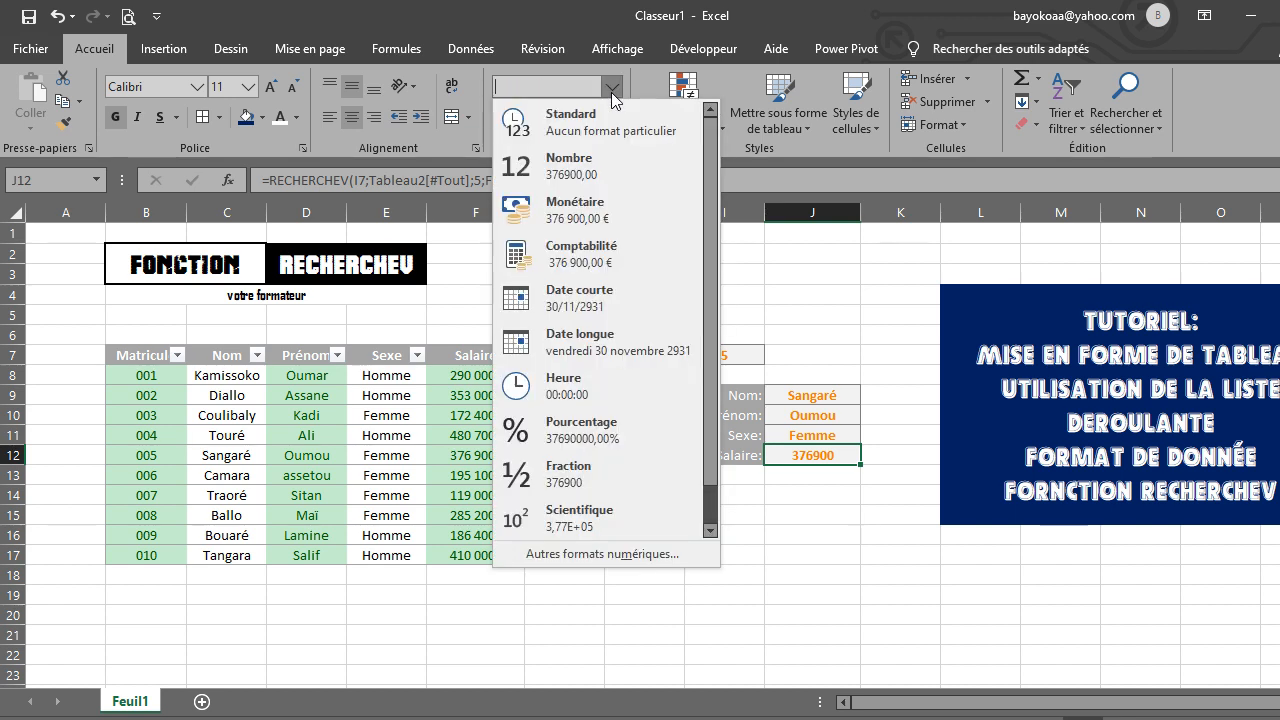
pyautogui.click(890, 272)
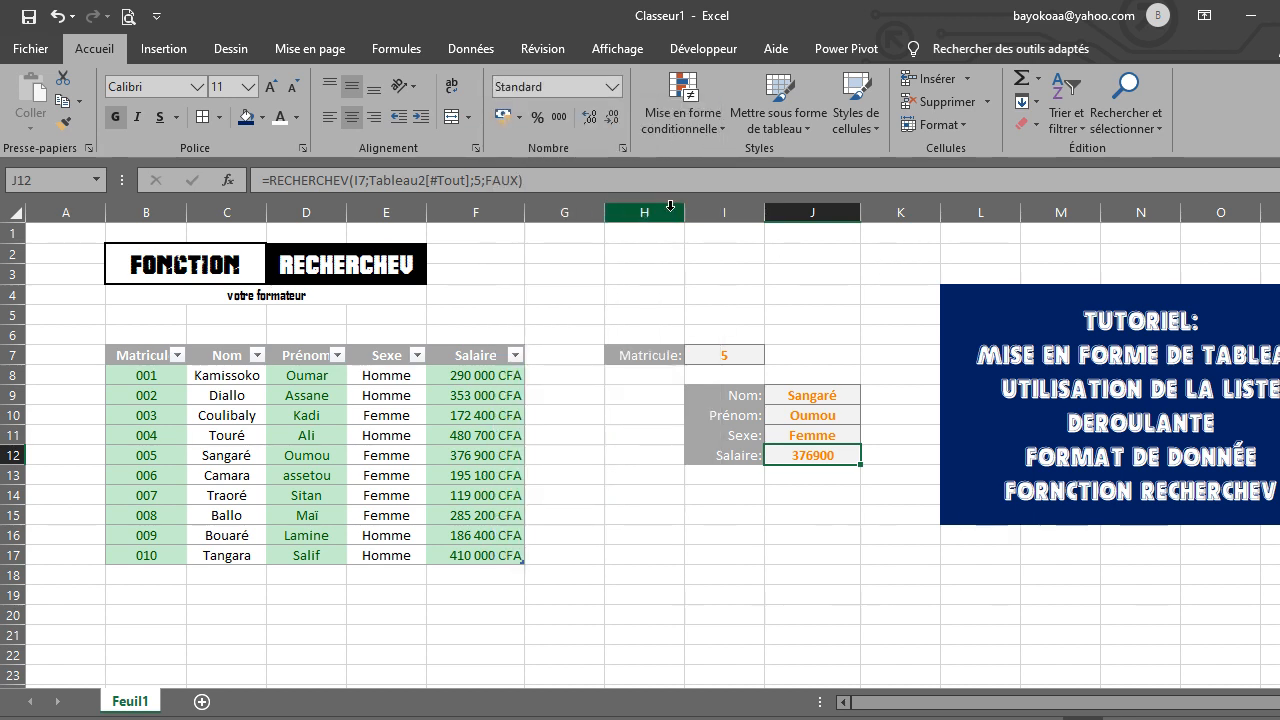
pyautogui.click(622, 149)
pyautogui.click(705, 398)
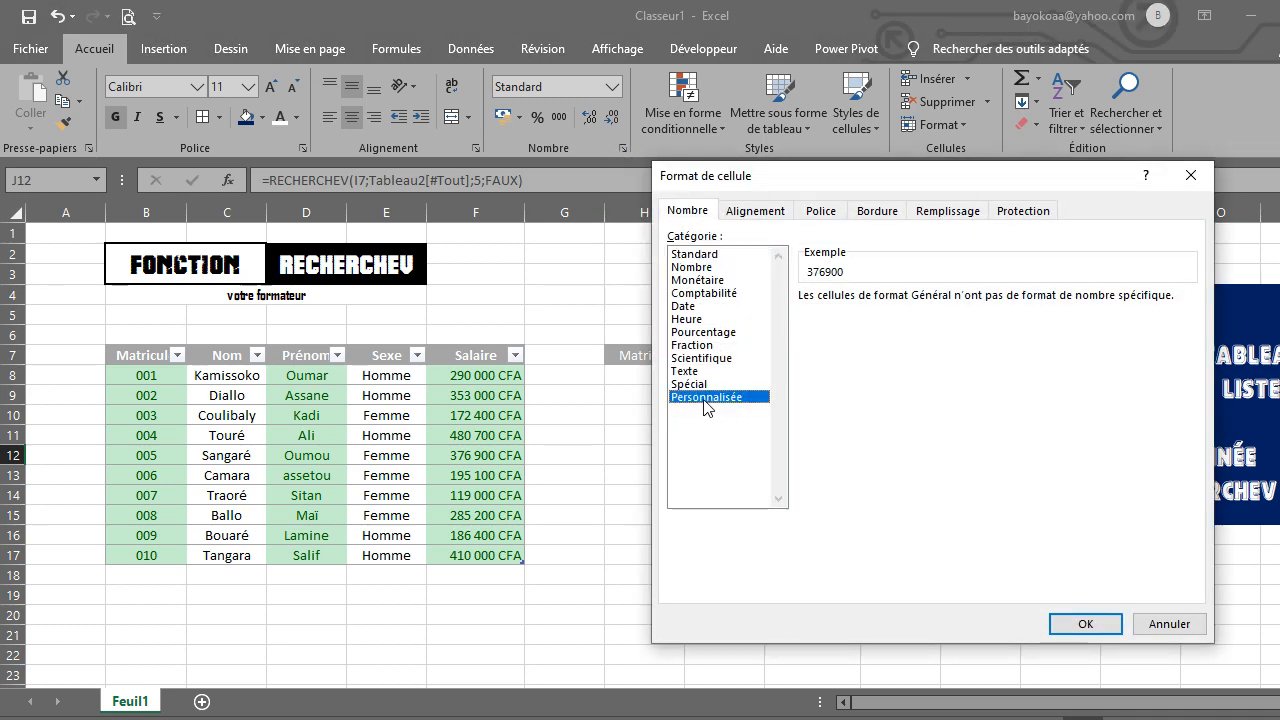
pyautogui.click(690, 280)
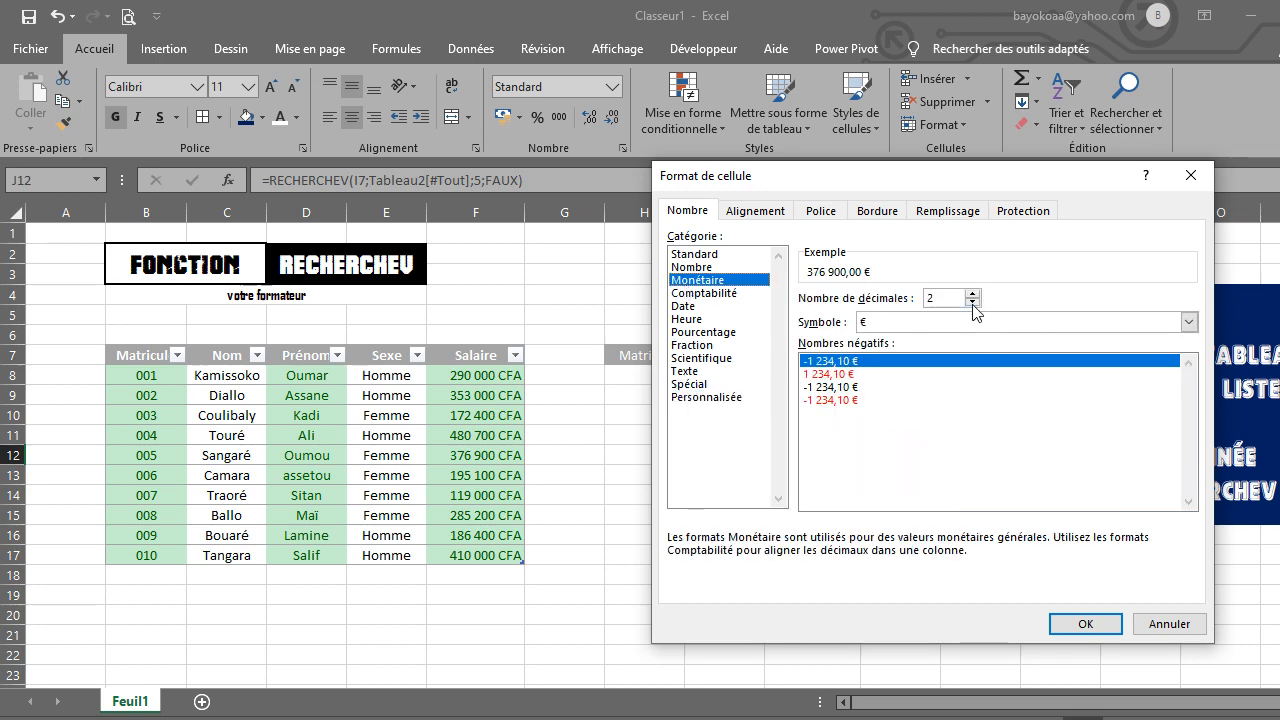
pyautogui.click(972, 302)
pyautogui.click(972, 302)
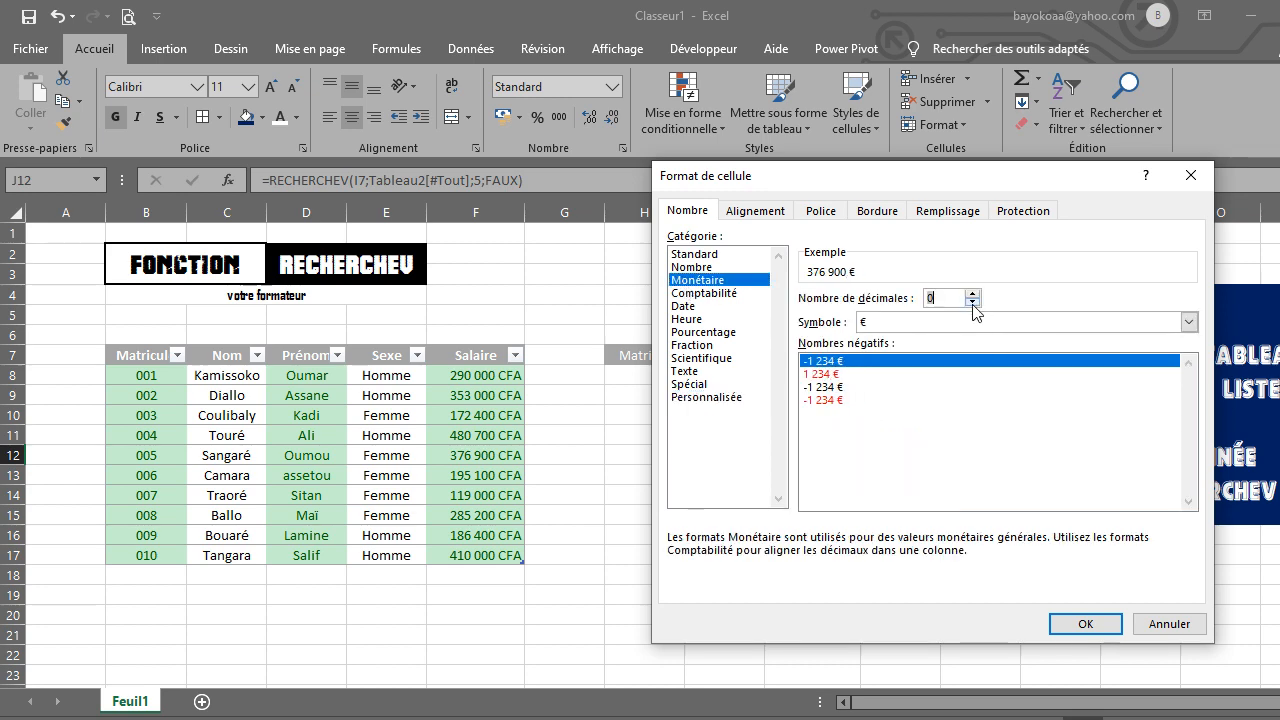
pyautogui.click(1189, 322)
pyautogui.moveTo(1189, 350); pyautogui.dragTo(1200, 423)
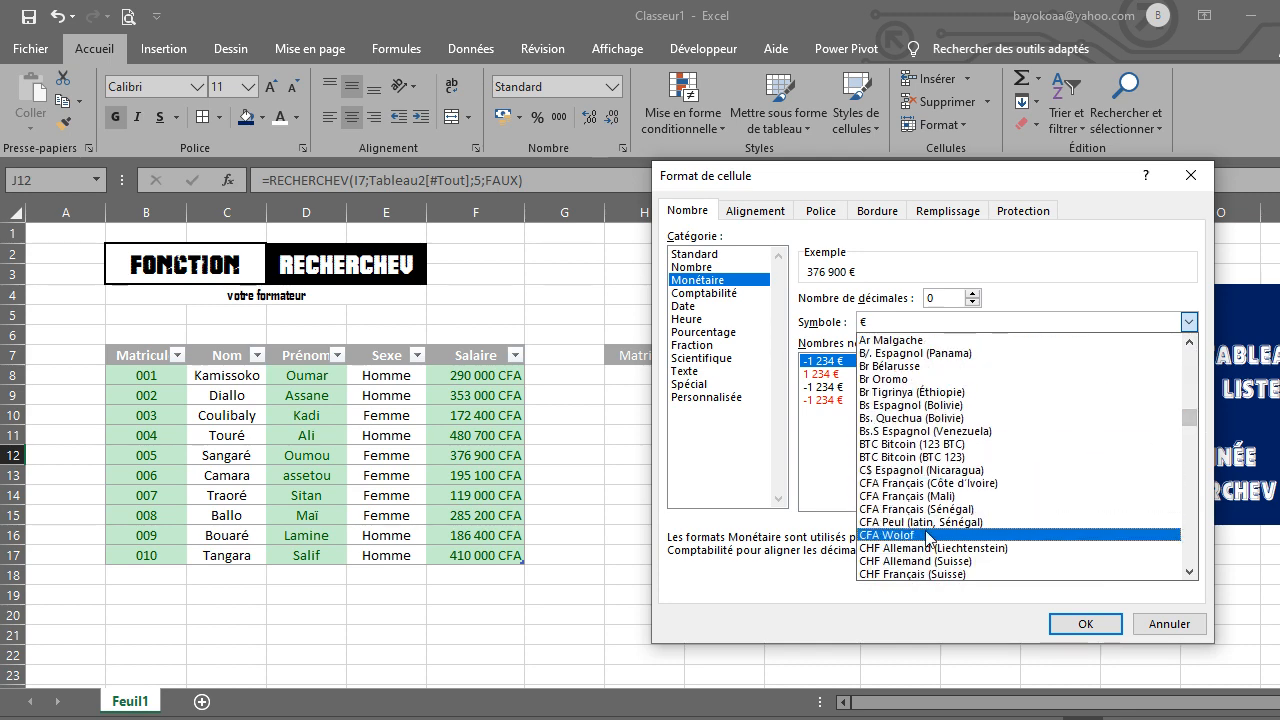
pyautogui.click(905, 497)
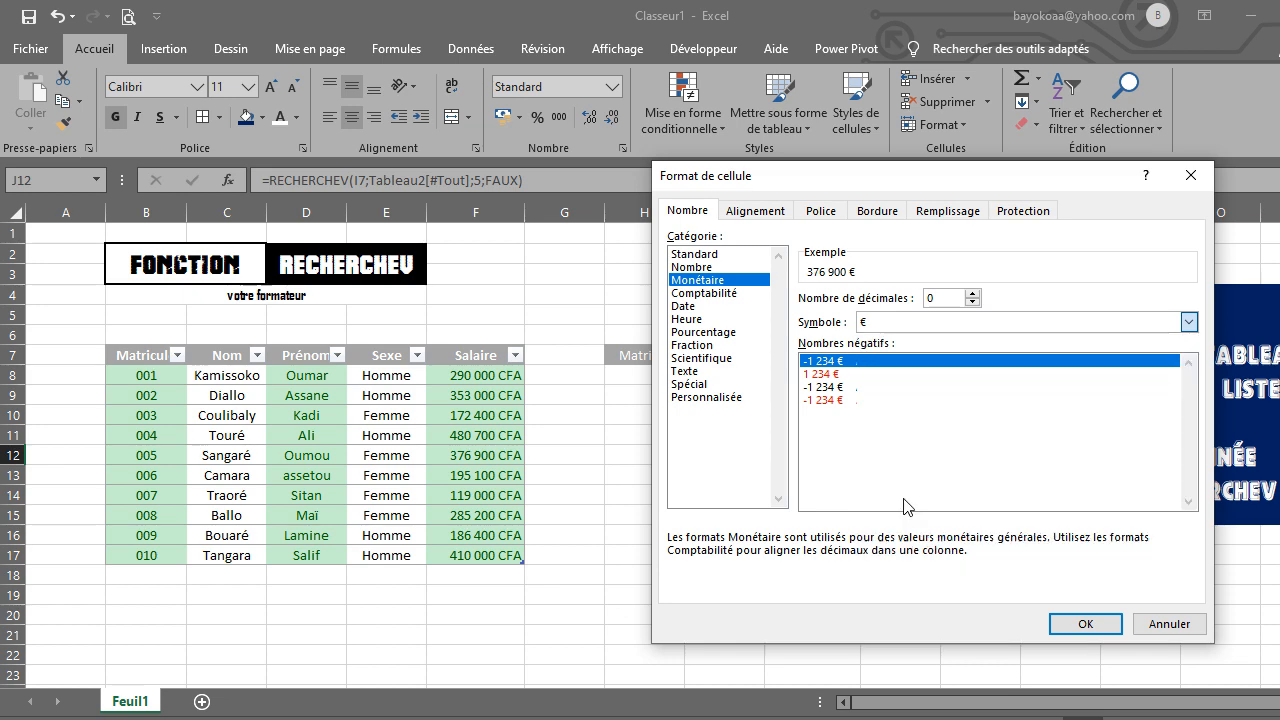
pyautogui.click(1085, 625)
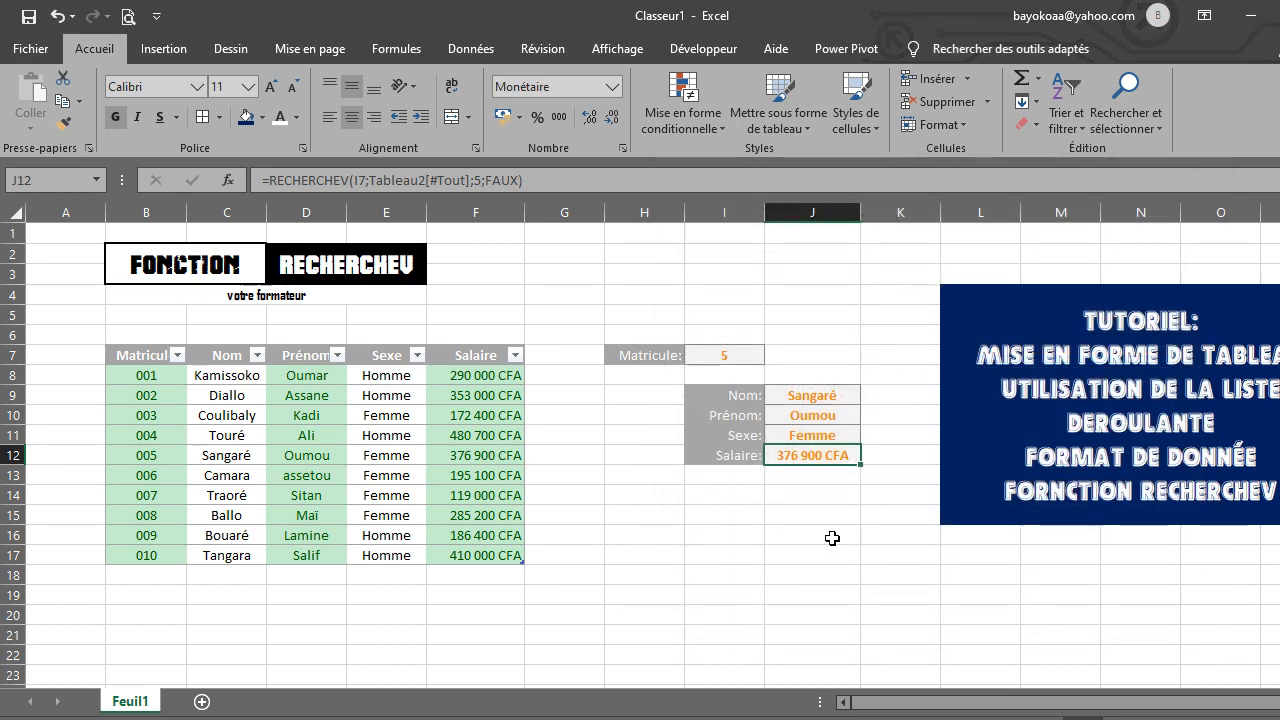
pyautogui.click(832, 538)
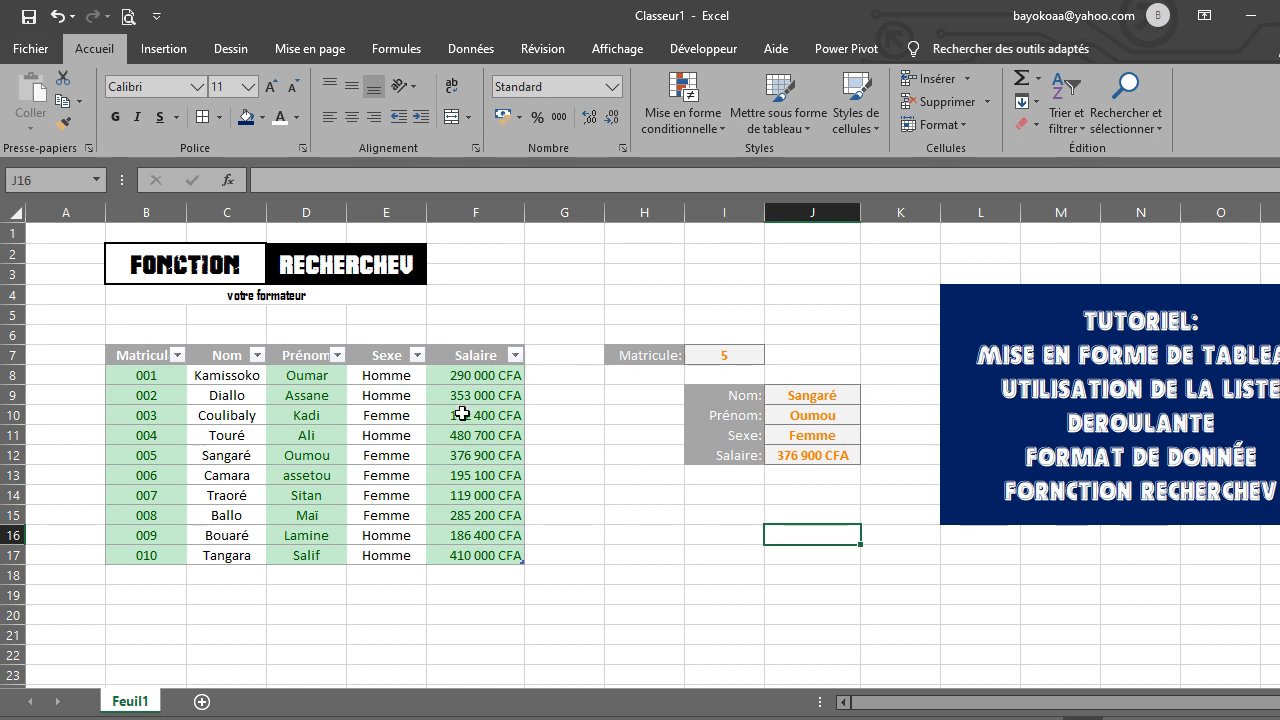
# Step: Apply the custom number format 000 to the matricule cell I7
pyautogui.click(714, 356)
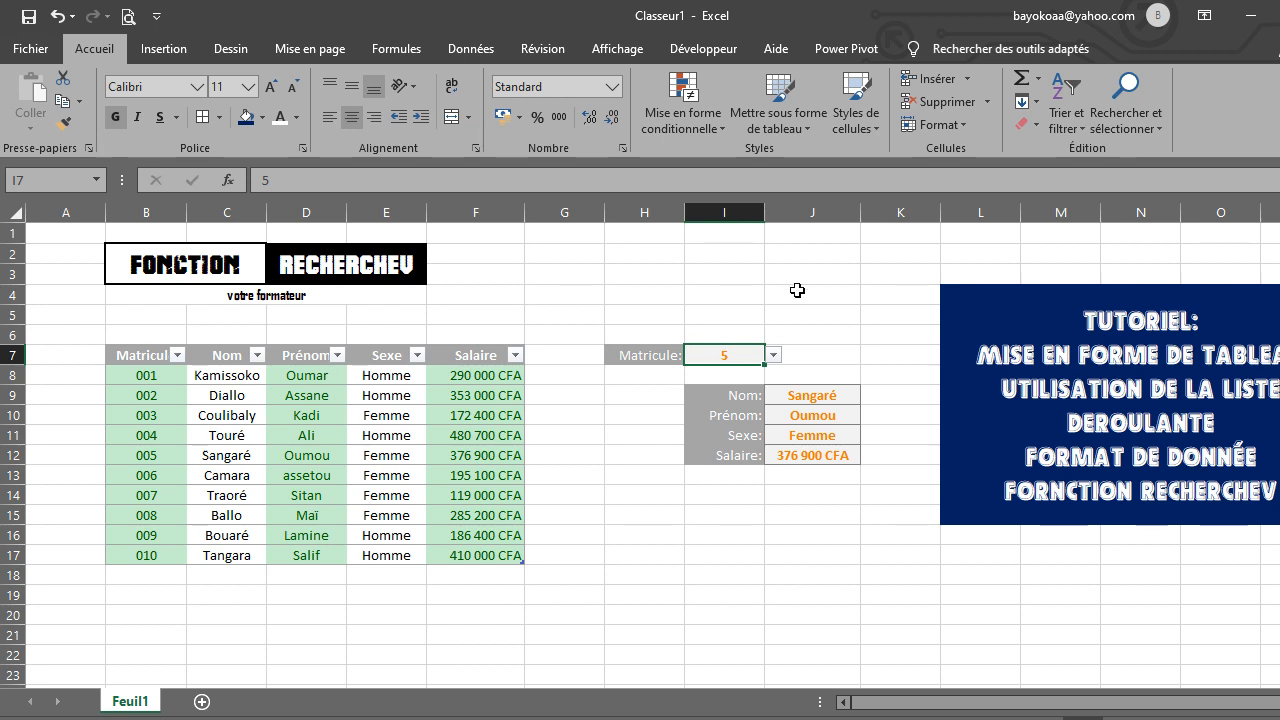
pyautogui.click(622, 148)
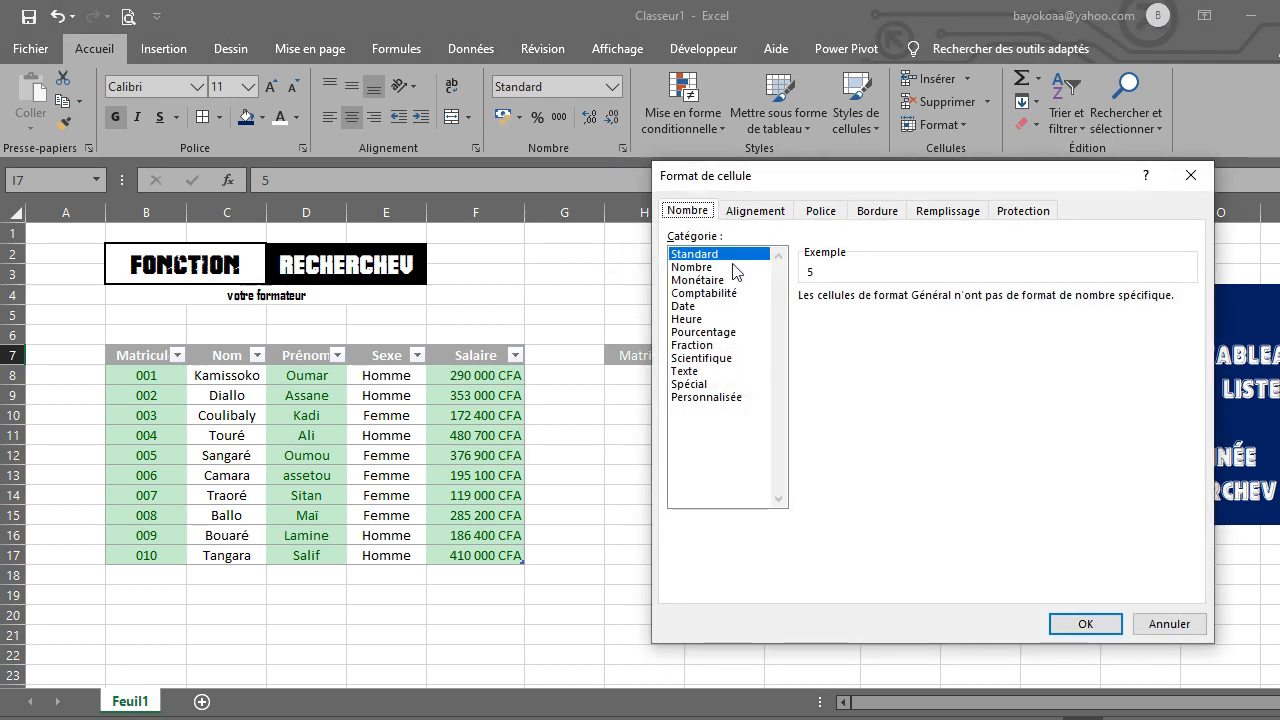
pyautogui.click(713, 397)
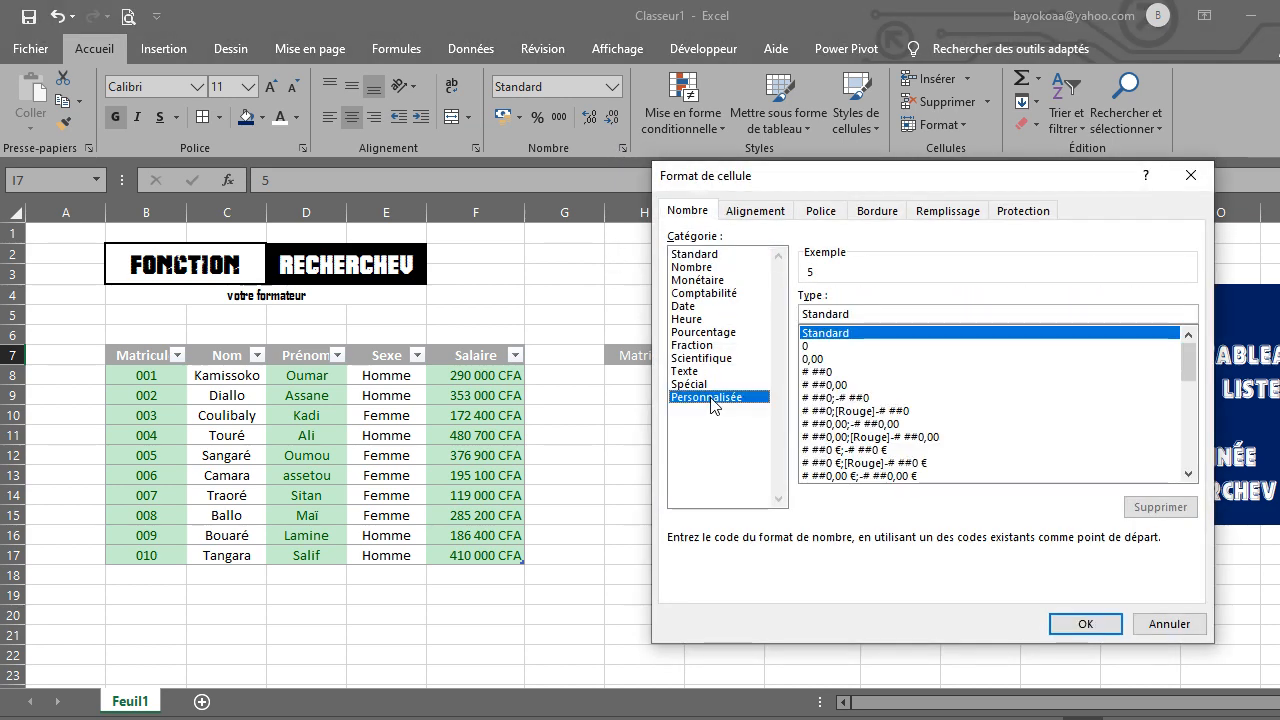
pyautogui.doubleClick(824, 314)
pyautogui.write('00')
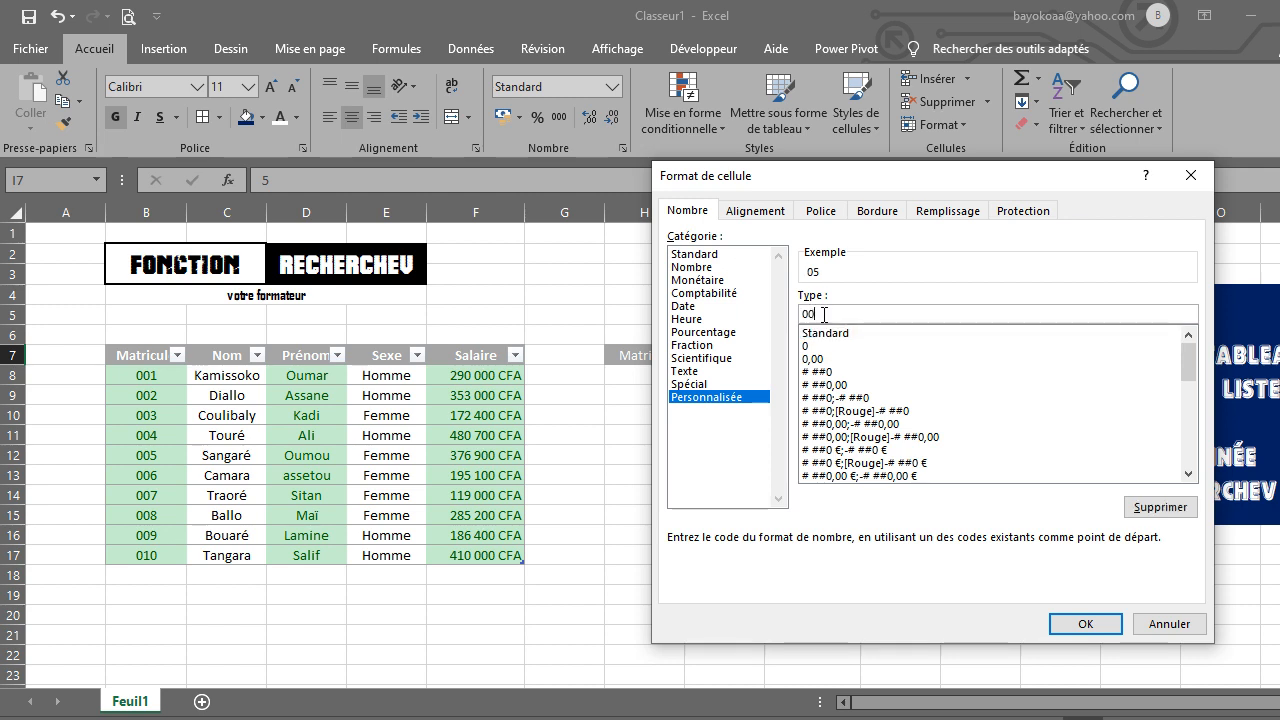
pyautogui.write('0')
pyautogui.click(1080, 623)
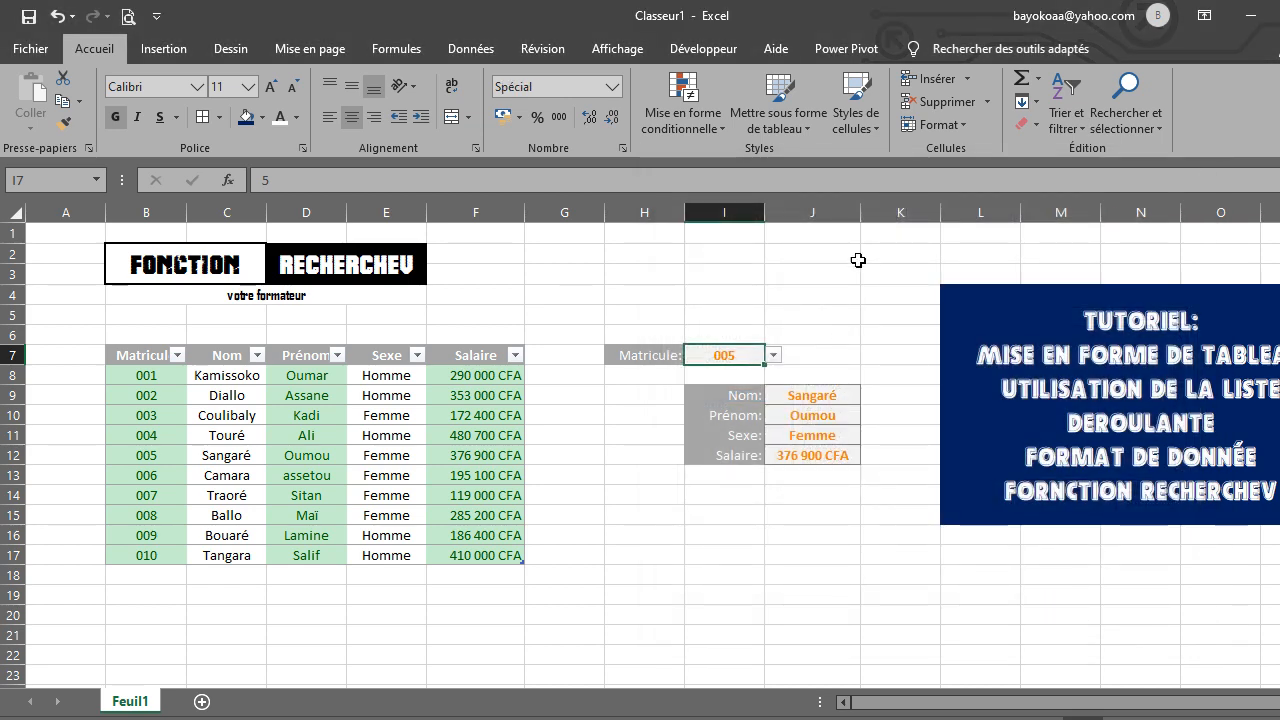
pyautogui.click(845, 320)
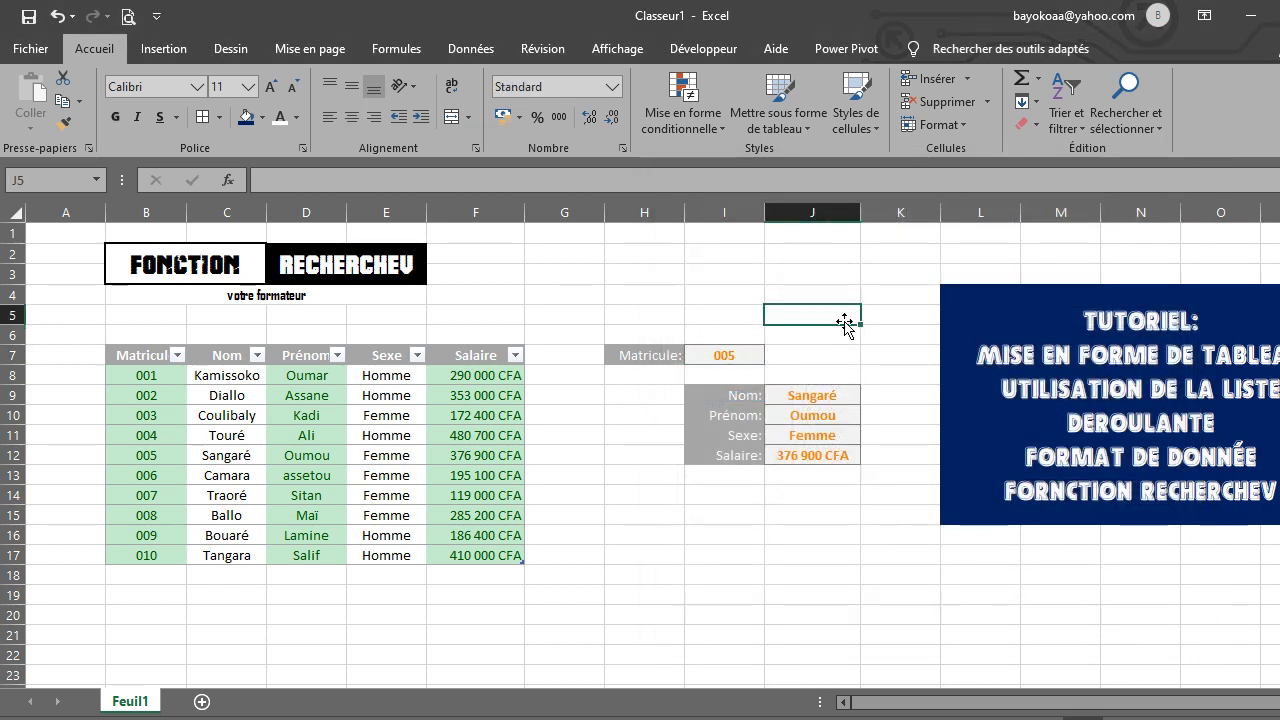
# Step: Choose matricule 009 from the dropdown list in I7 to test the lookup form
pyautogui.click(730, 355)
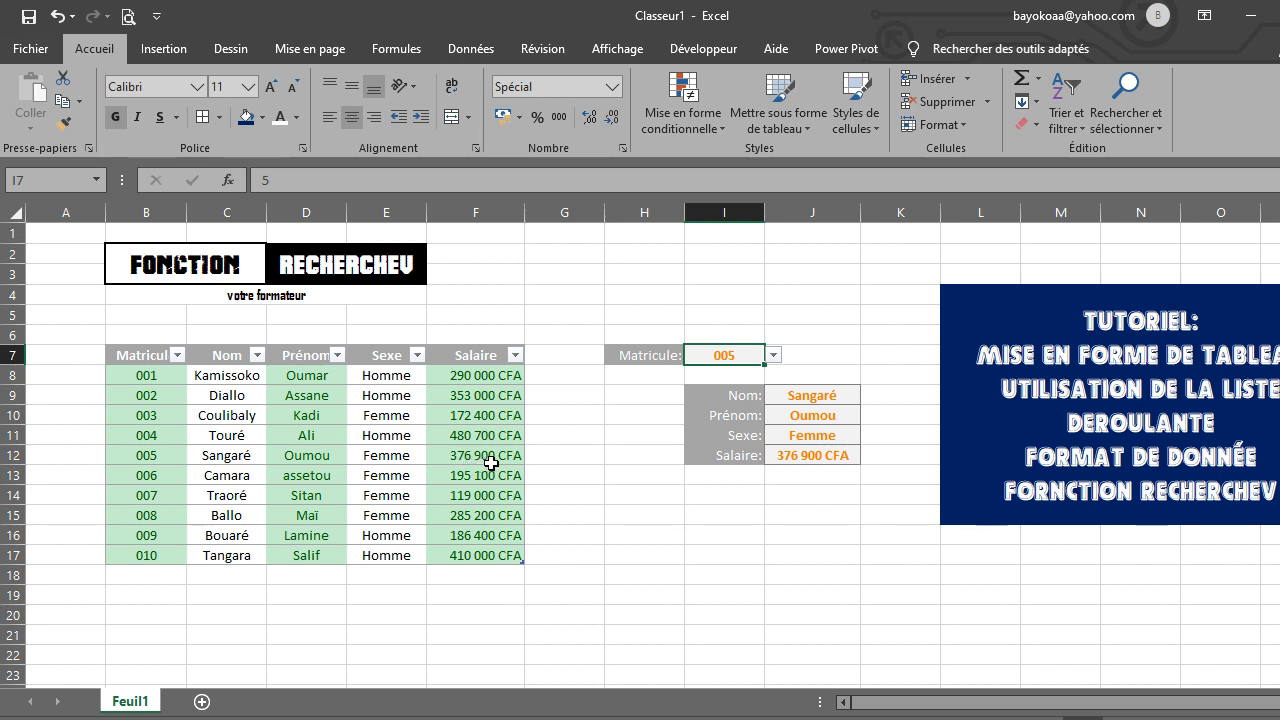
pyautogui.click(773, 355)
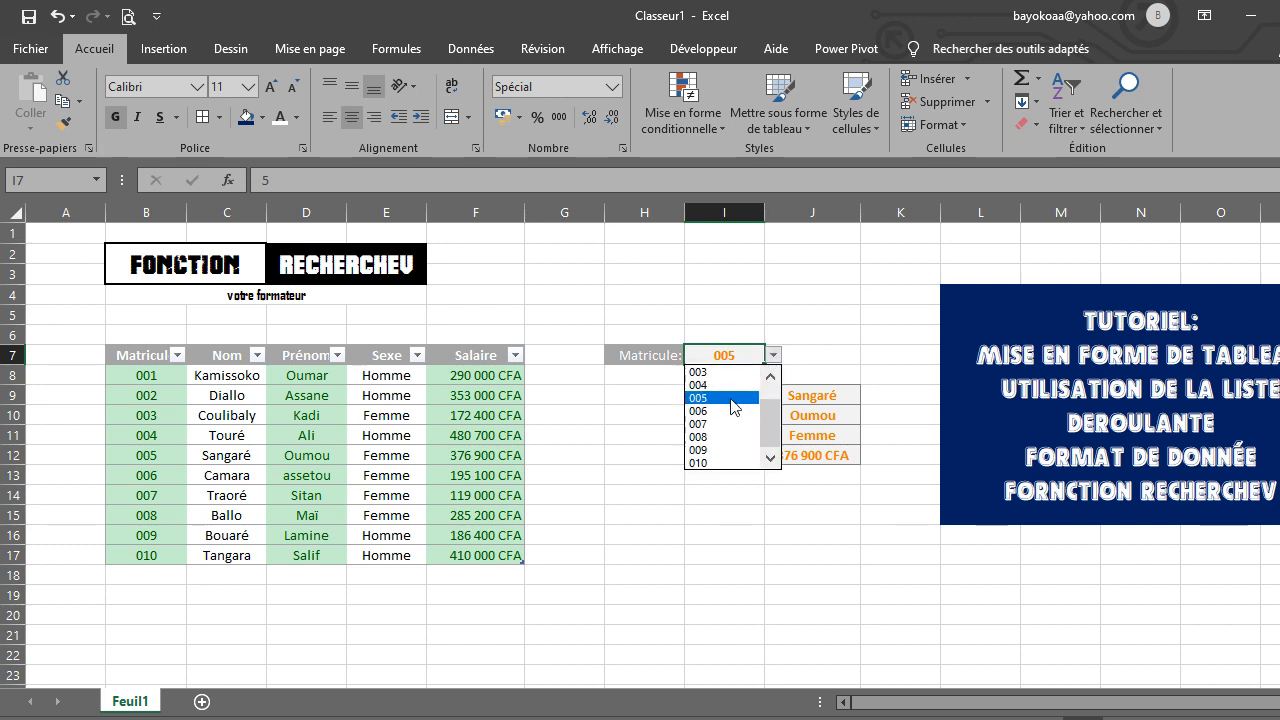
pyautogui.click(707, 450)
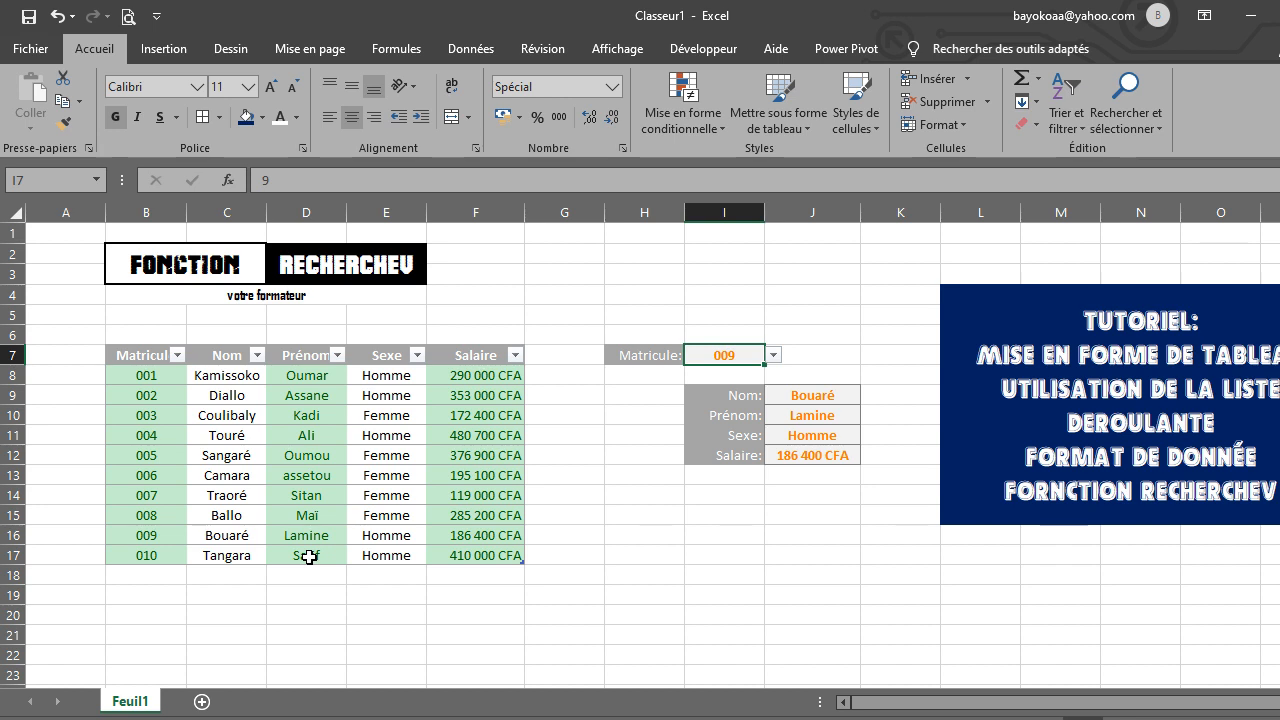
# Step: Add matricule 011 in cell B18, directly below the last row of the employee table
pyautogui.click(150, 577)
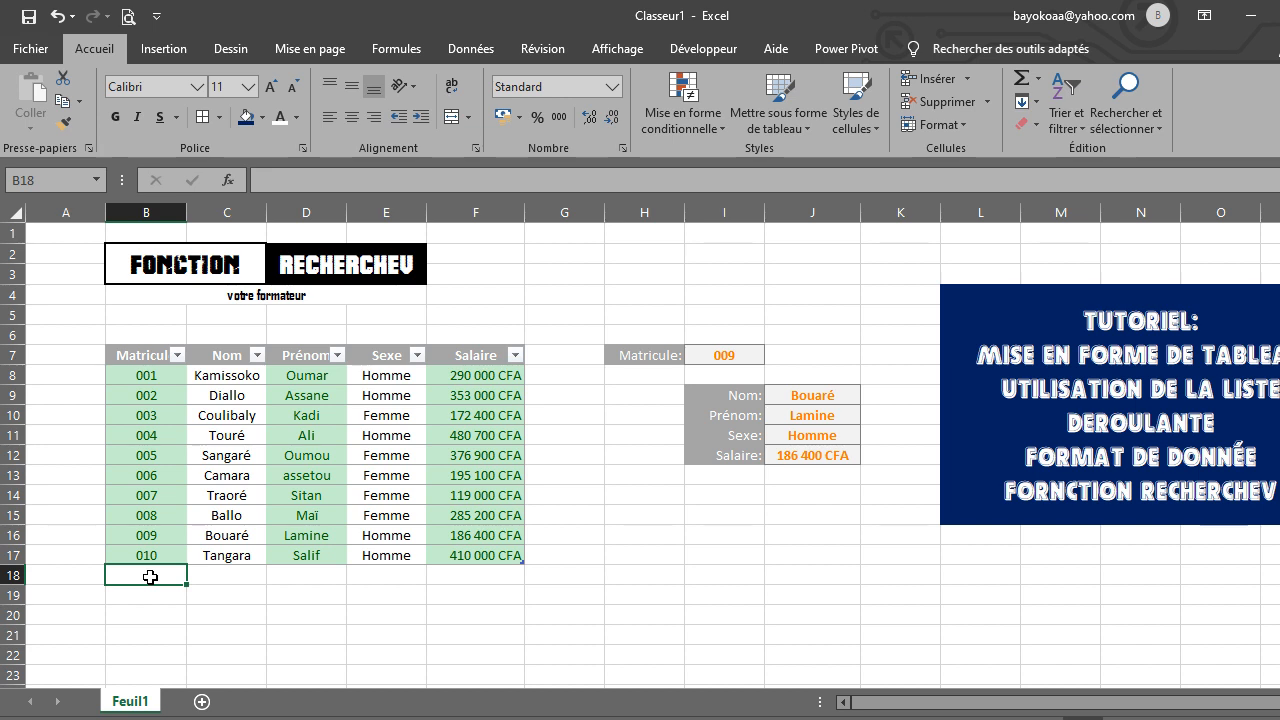
pyautogui.write('011')
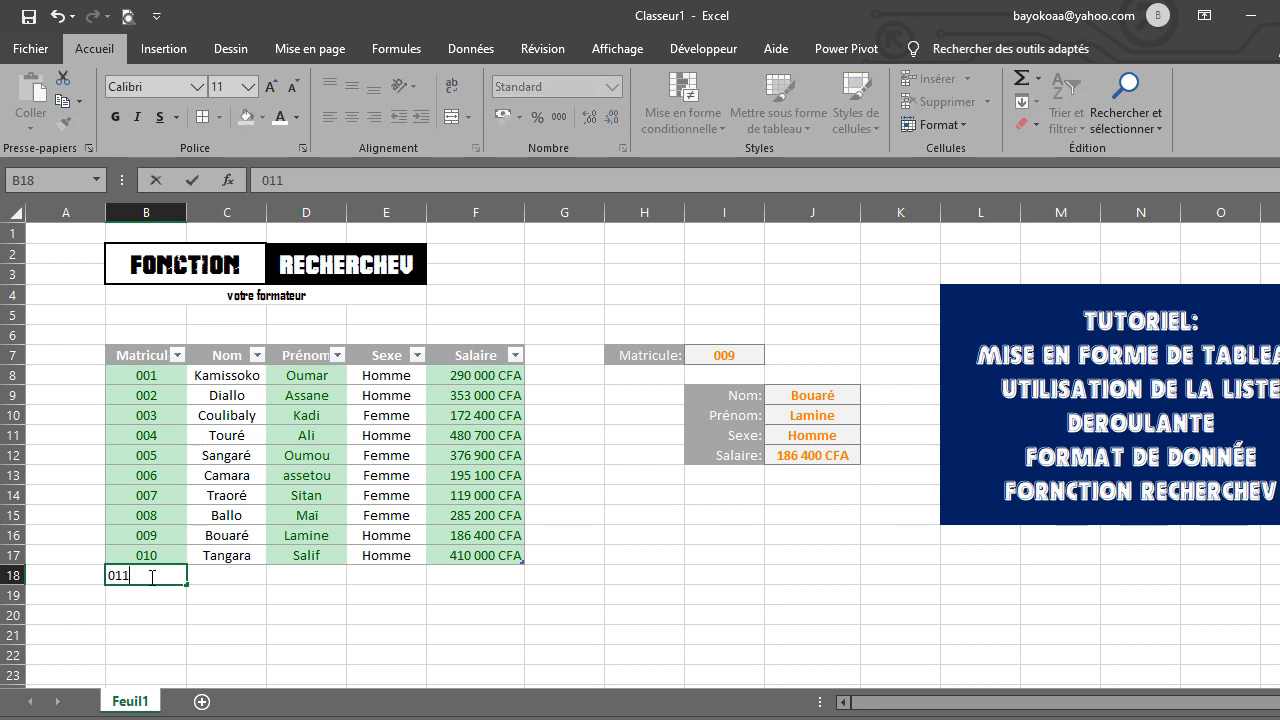
pyautogui.press('Return')
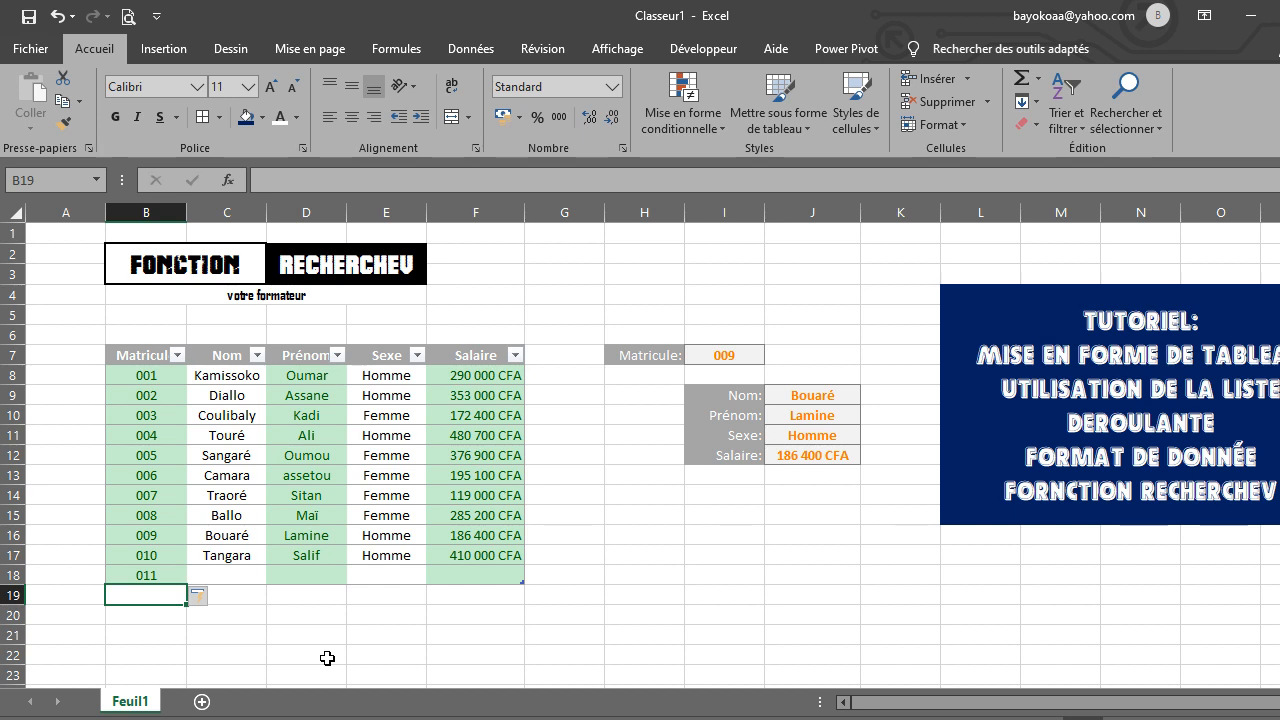
# Step: Enter the new employee's surname in Nom cell C18 and first name in Prénom cell D18
pyautogui.click(225, 579)
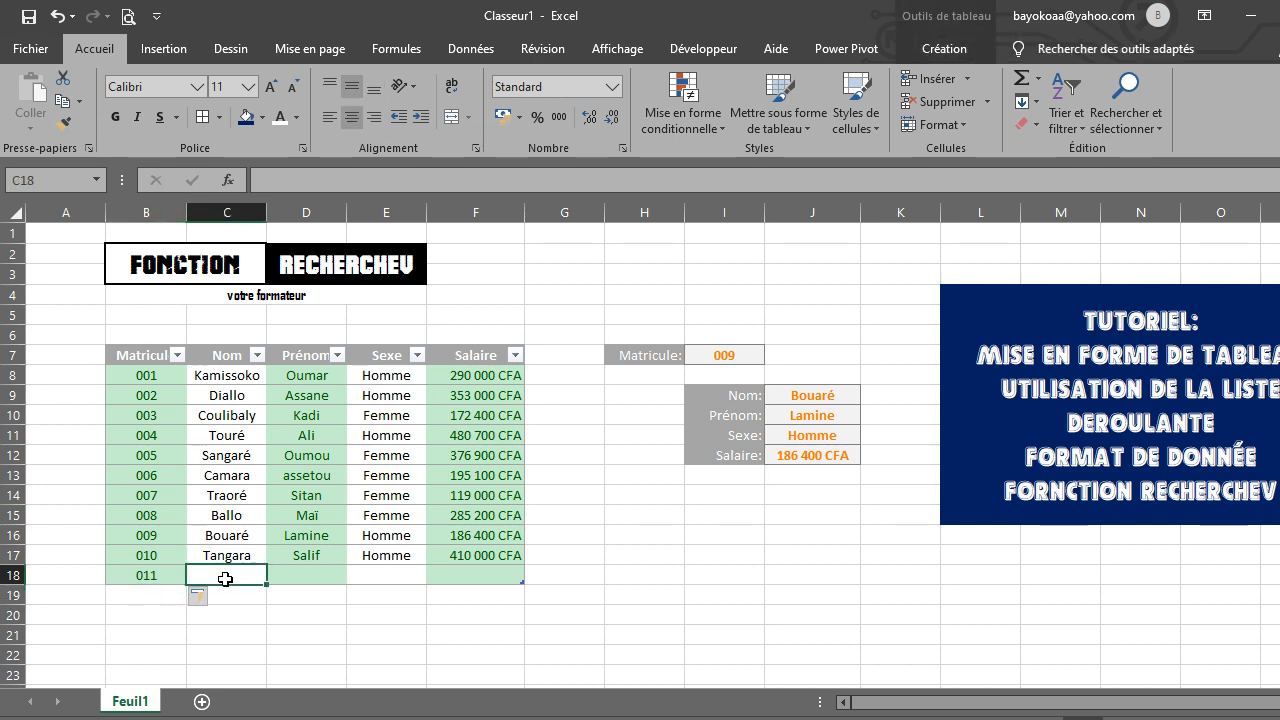
pyautogui.write('Bay')
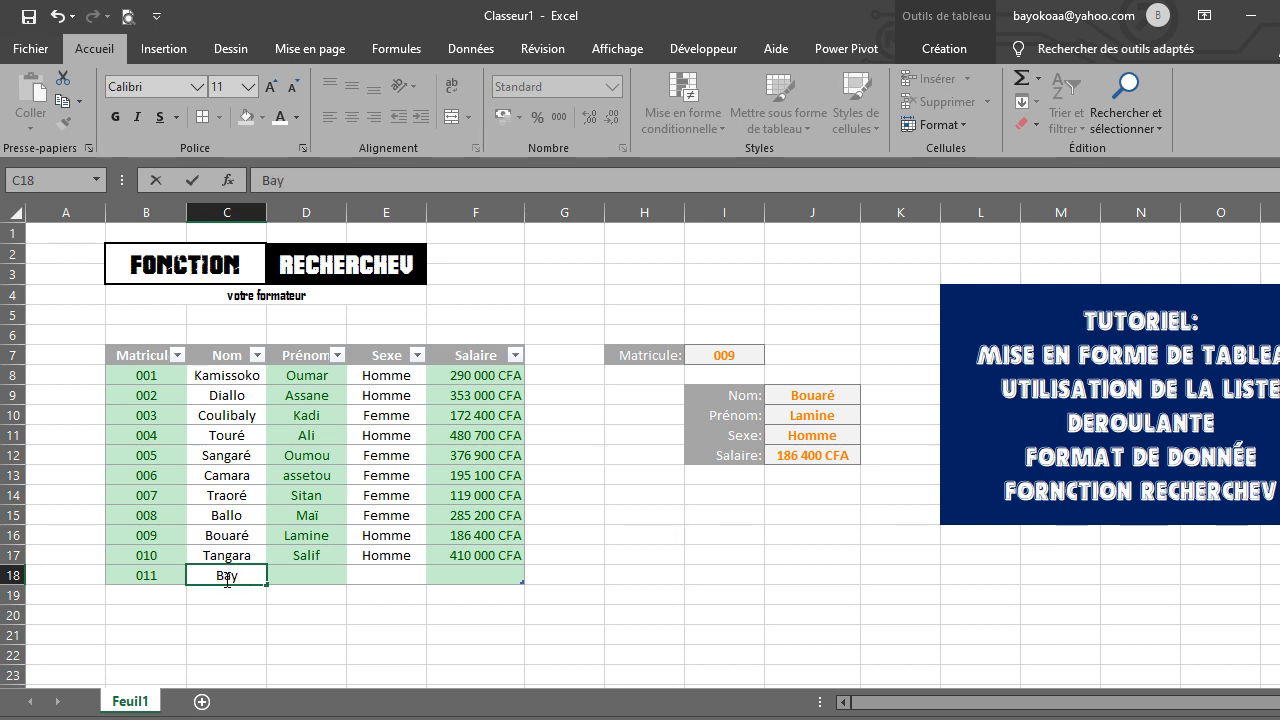
pyautogui.write('ko')
pyautogui.click(316, 578)
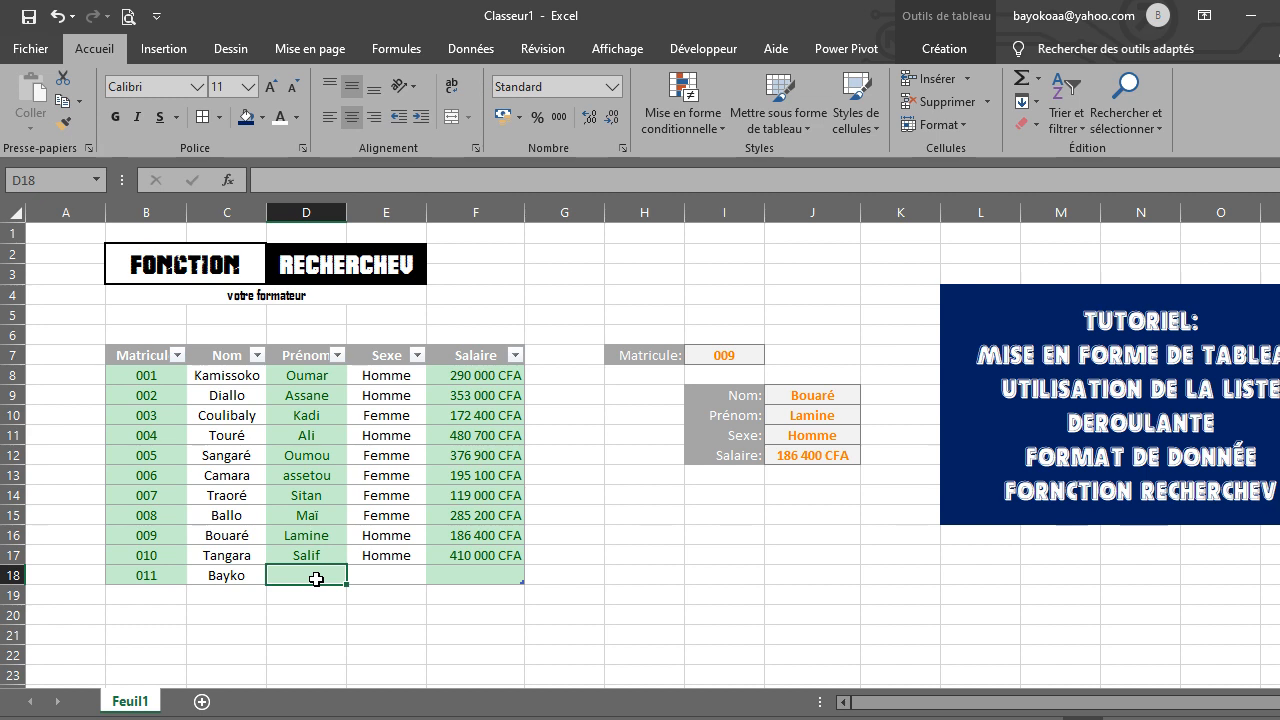
pyautogui.write('Azi')
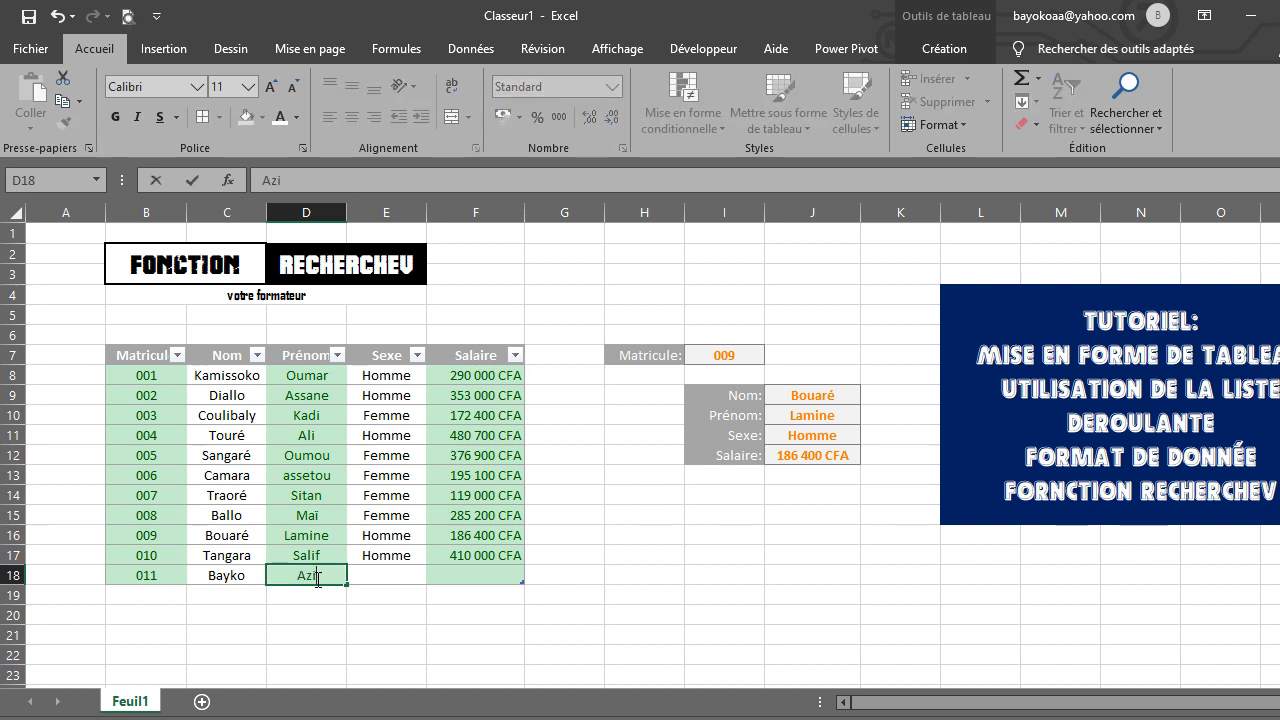
pyautogui.write('z')
# Step: Complete the row of matricule 011 with Homme in Sexe cell E18 and 1000000 in Salaire cell F18
pyautogui.click(398, 577)
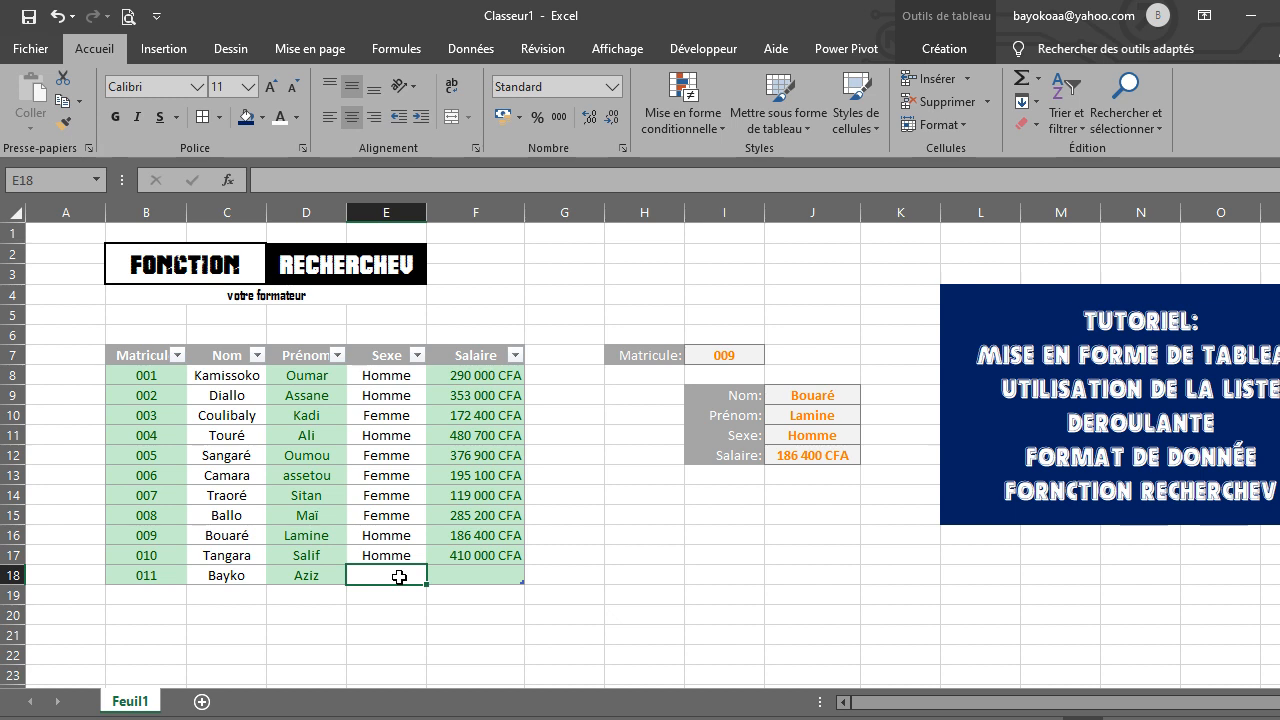
pyautogui.write('homme')
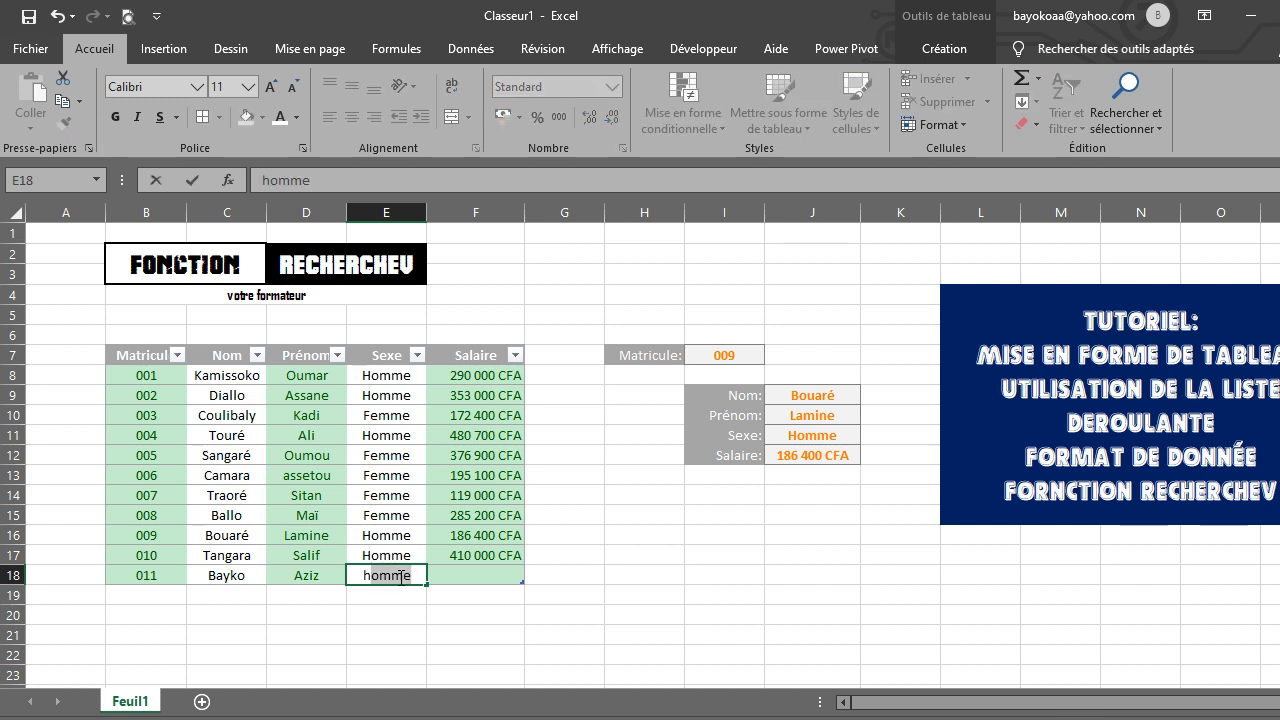
pyautogui.click(448, 578)
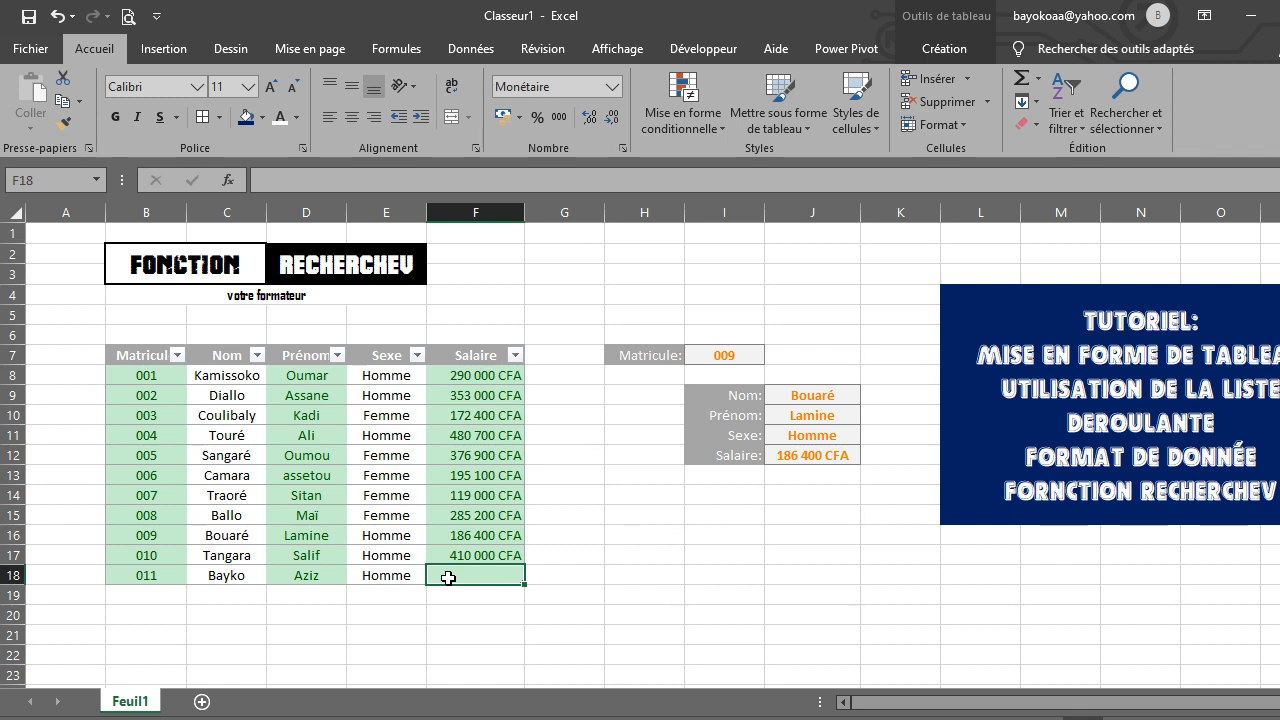
pyautogui.write('10')
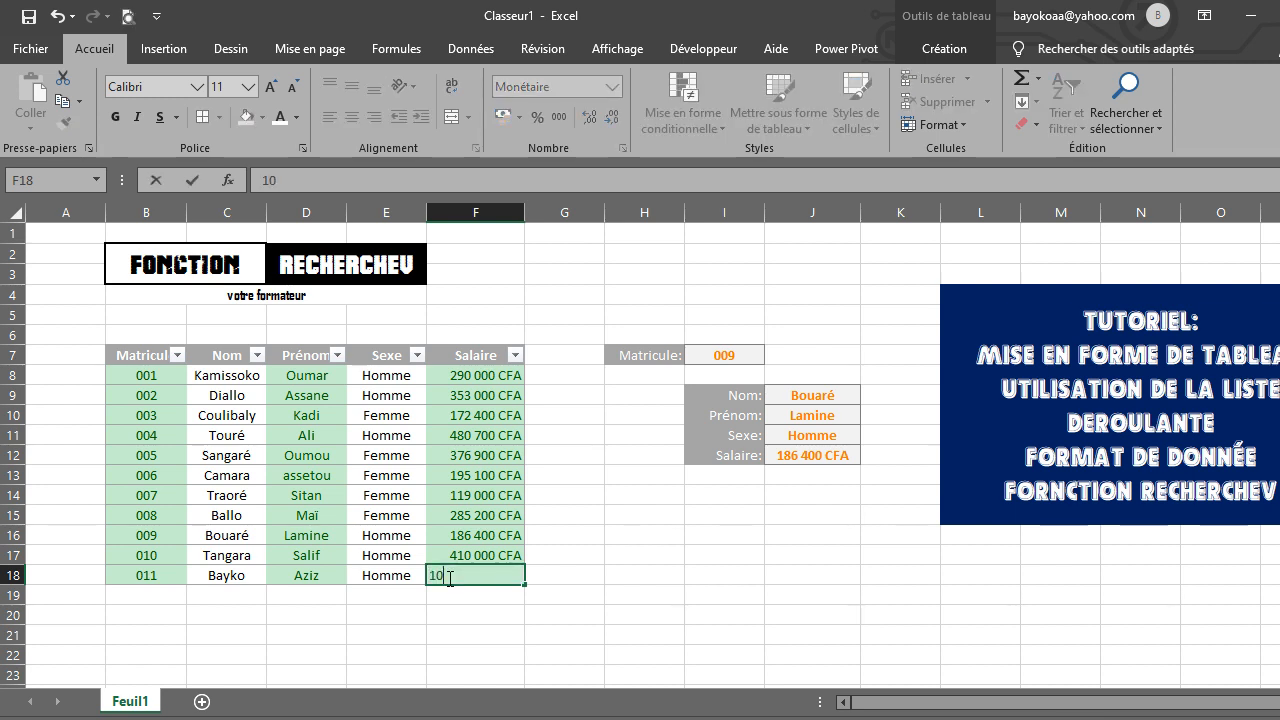
pyautogui.write('00000')
pyautogui.click(579, 589)
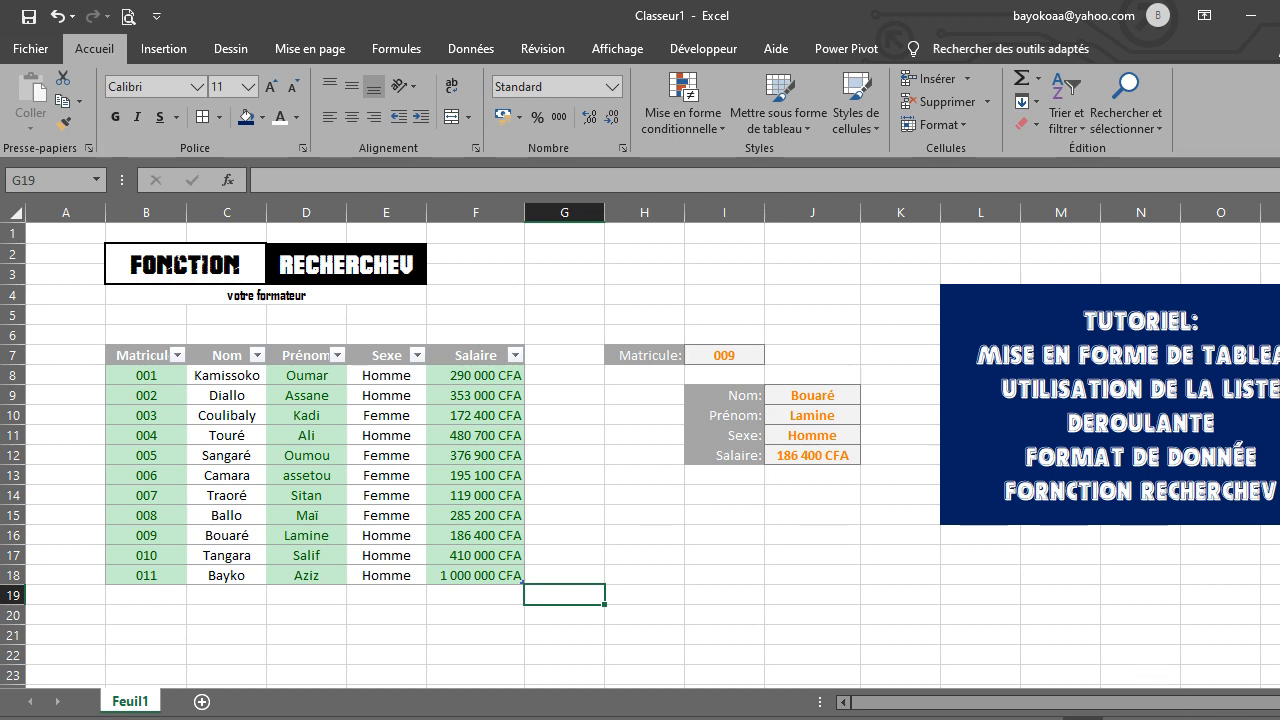
pyautogui.click(1109, 719)
pyautogui.rightClick(1150, 712)
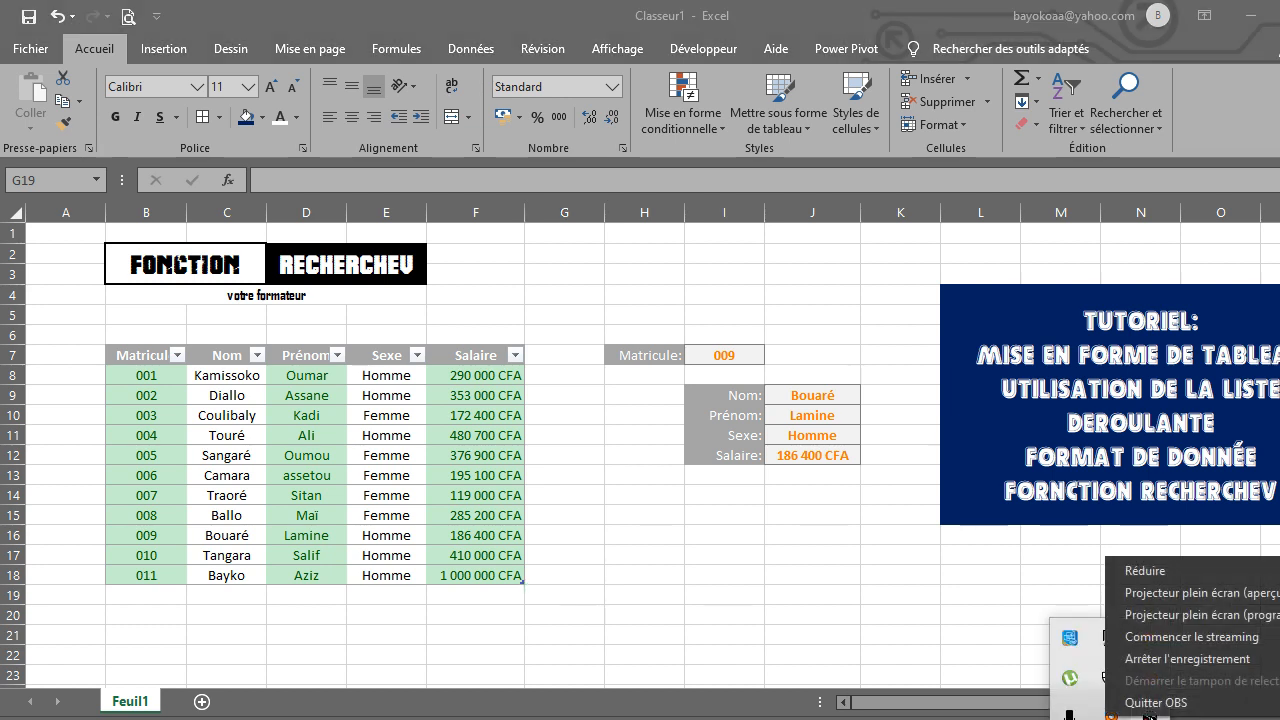